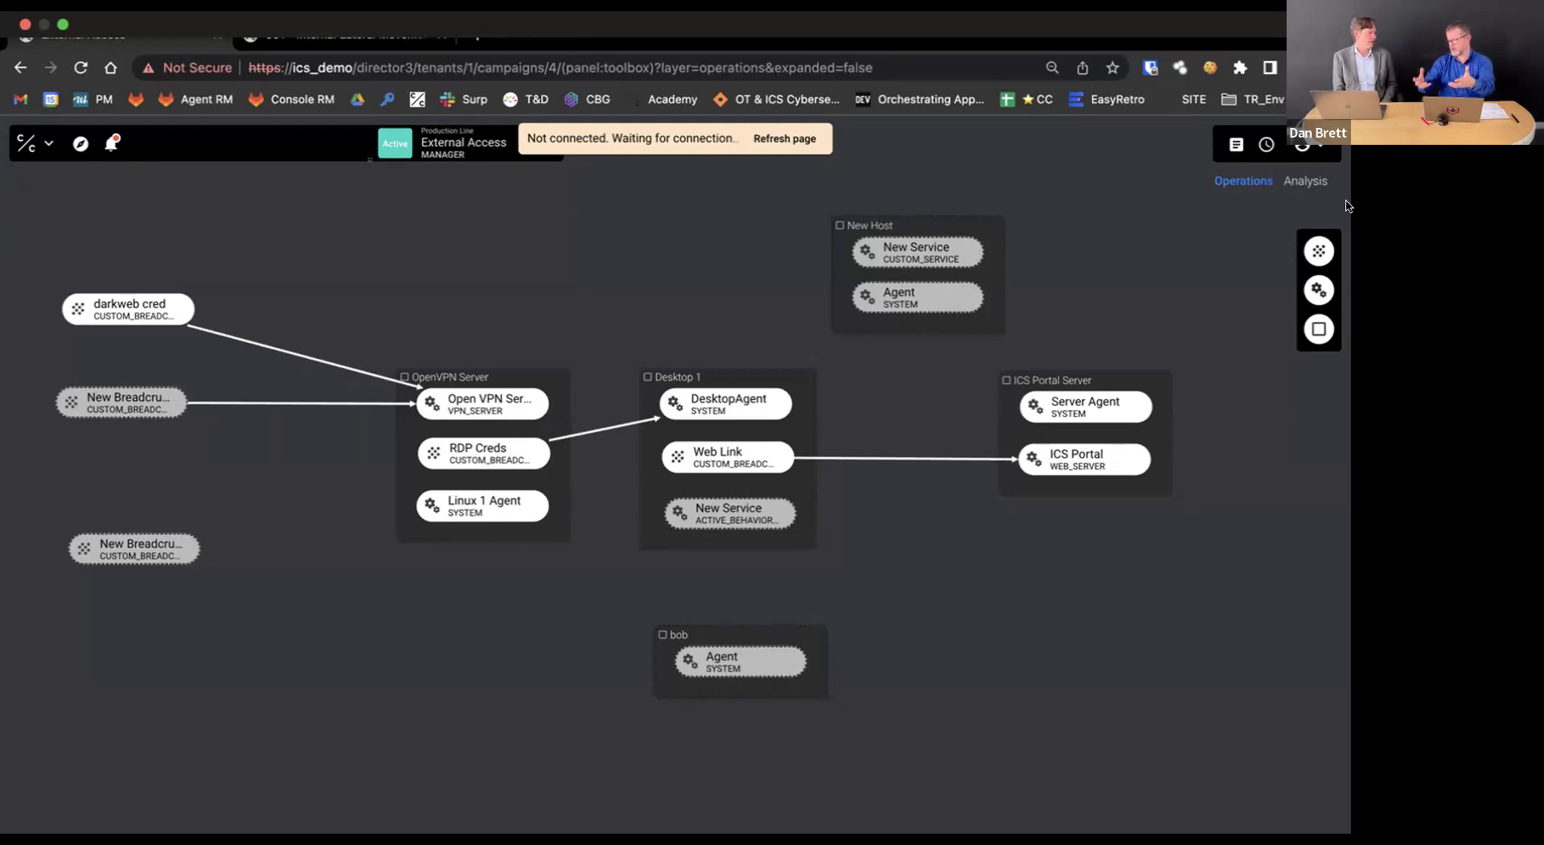
Set the persona of the ActiveBehavior service named New Service on Desktop 1 to Ringo
left_click(745, 509)
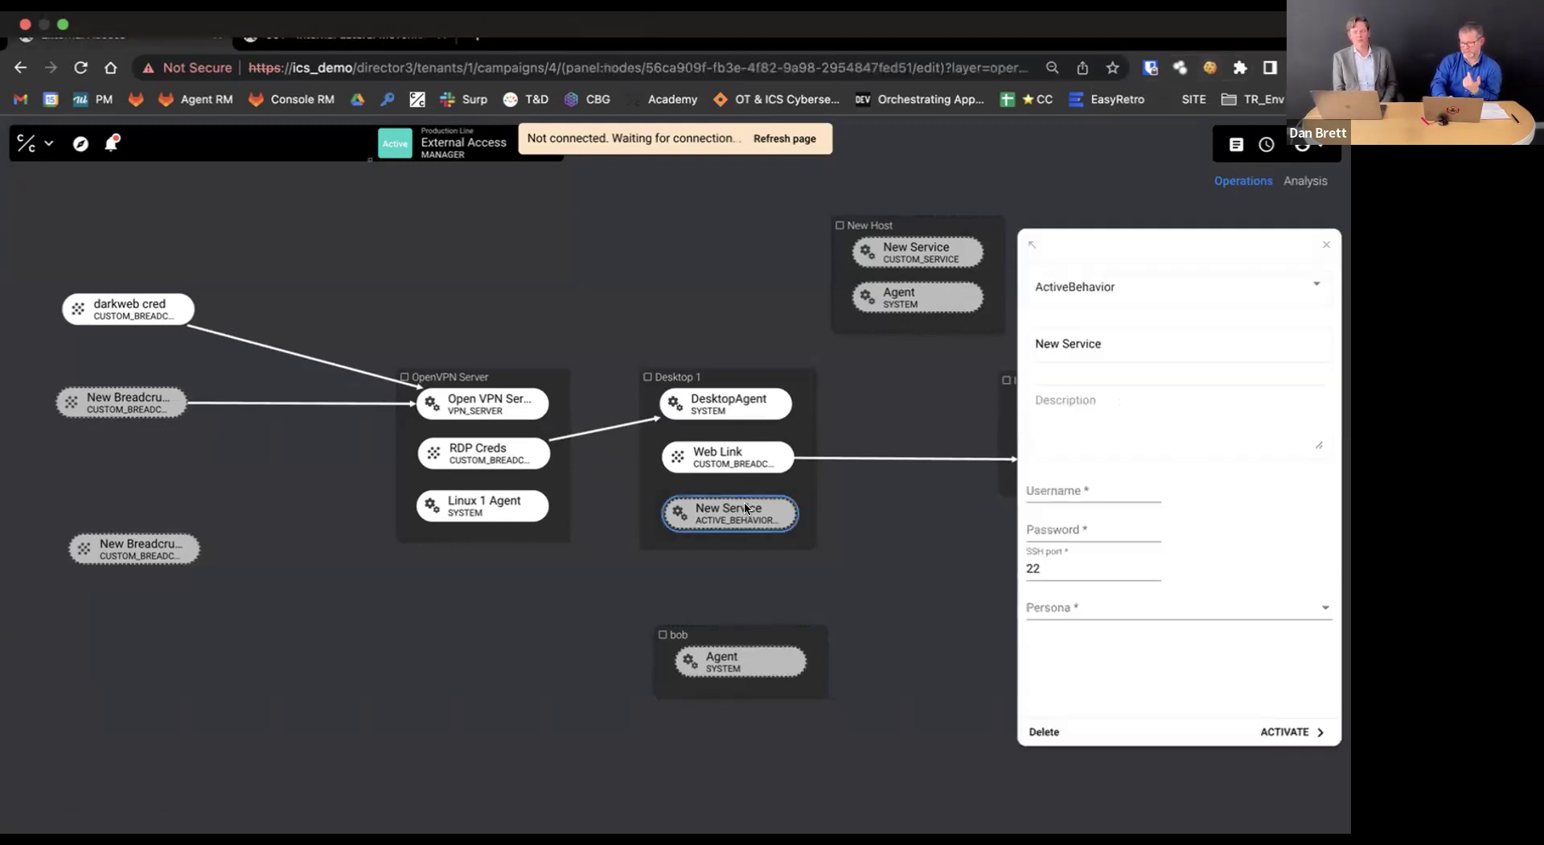
left_click(1079, 610)
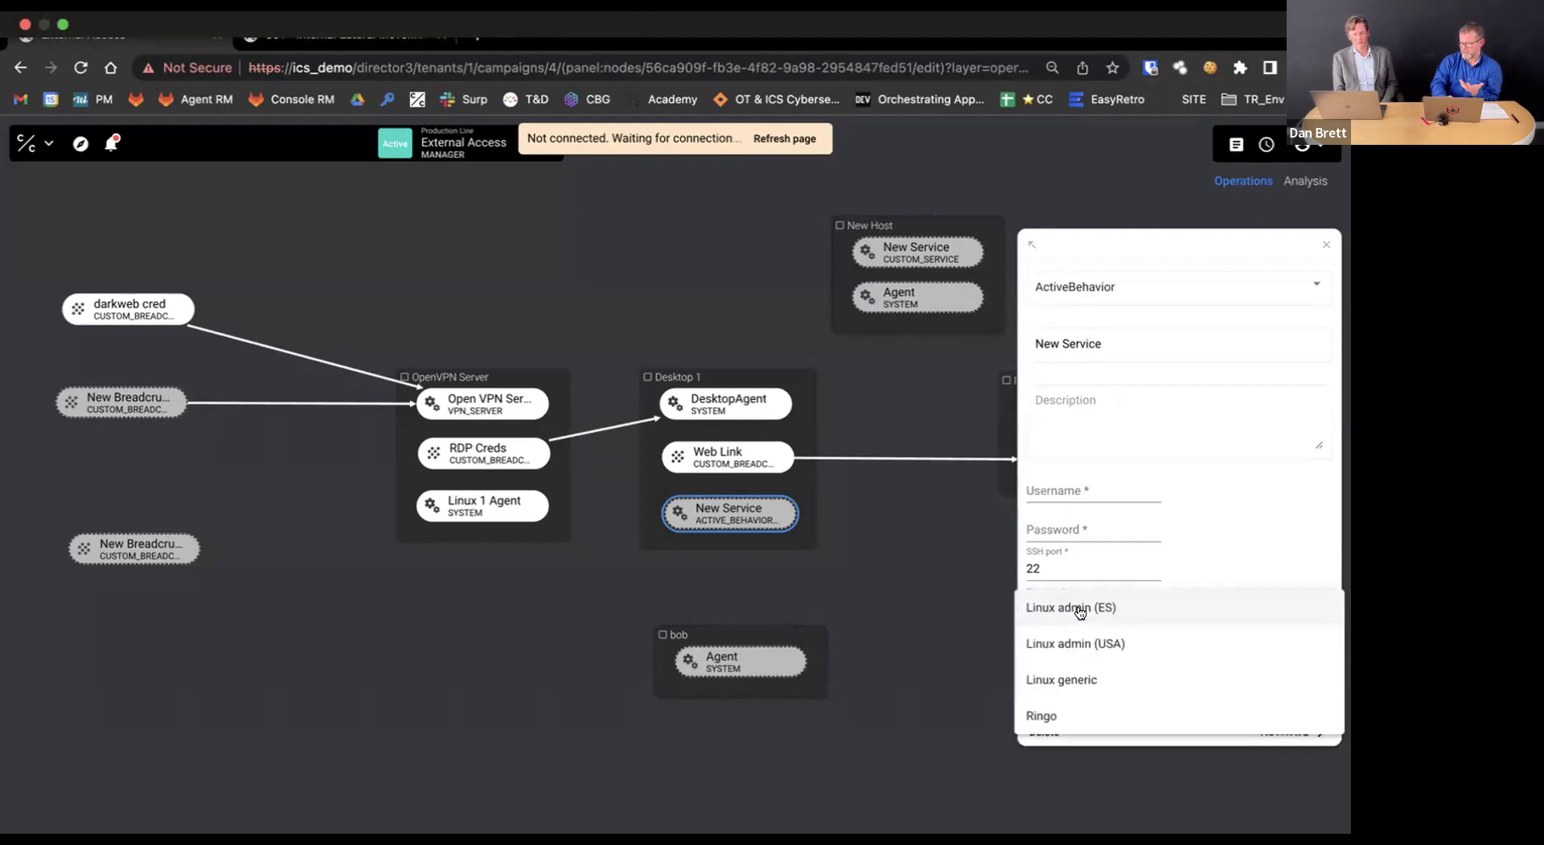
left_click(1069, 717)
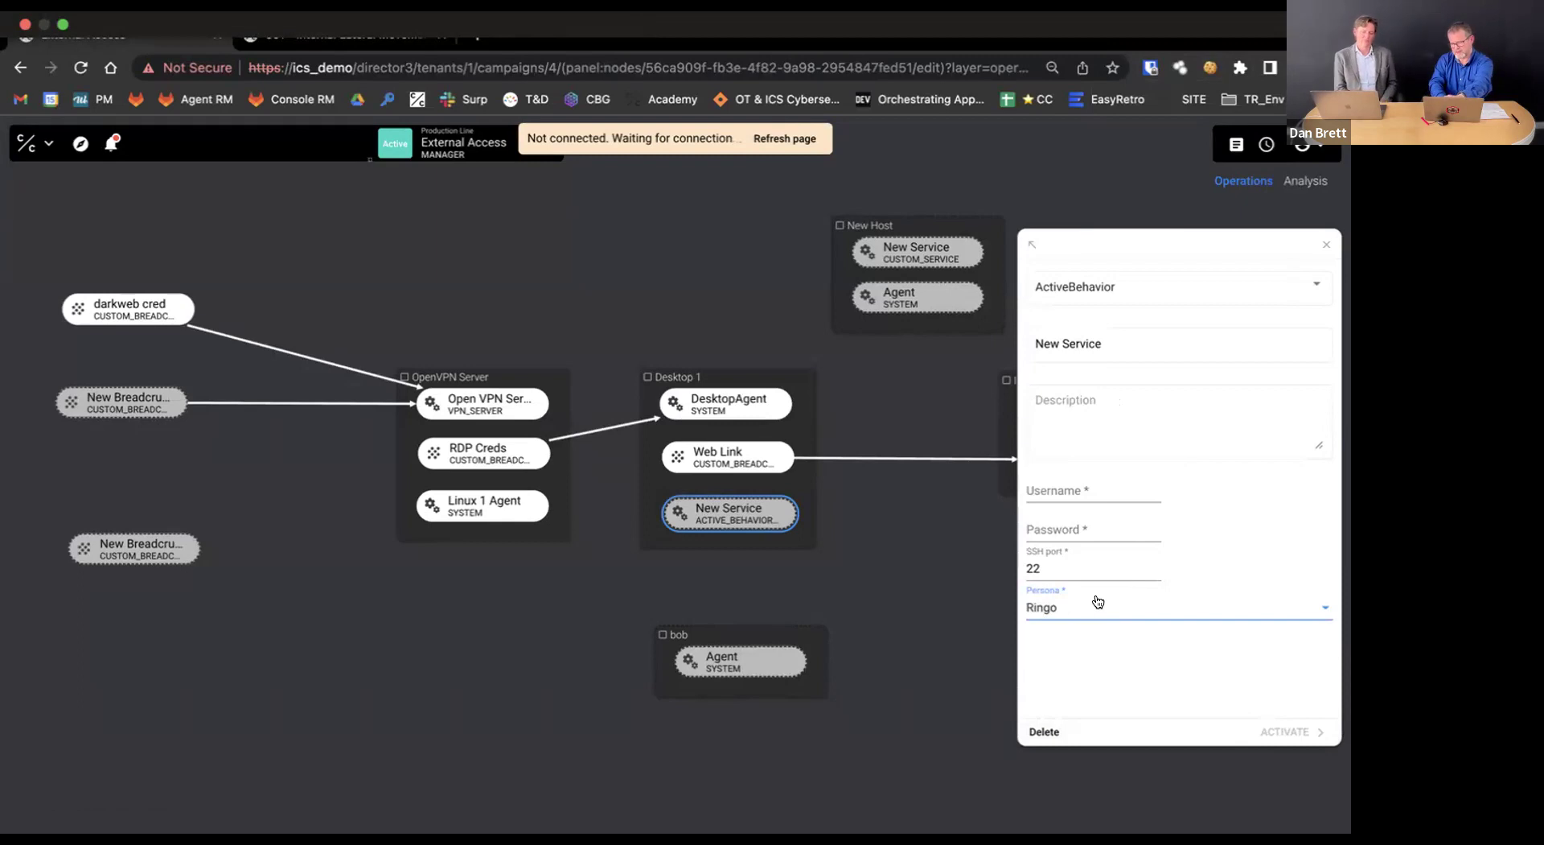
Open the Ringo persona from the Production Line tenant's global personas
left_click(27, 143)
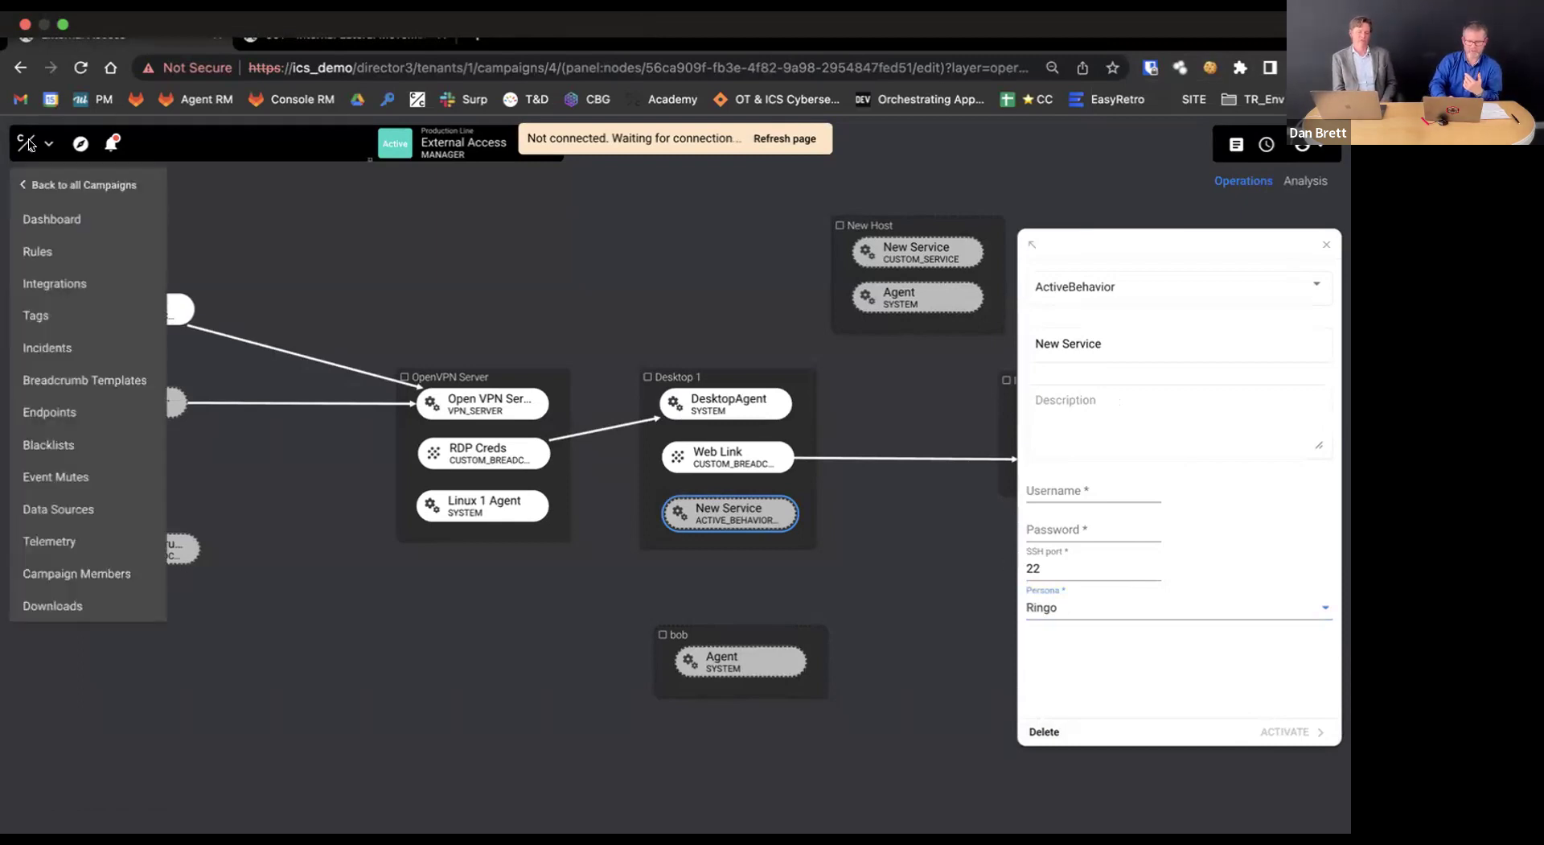
left_click(105, 187)
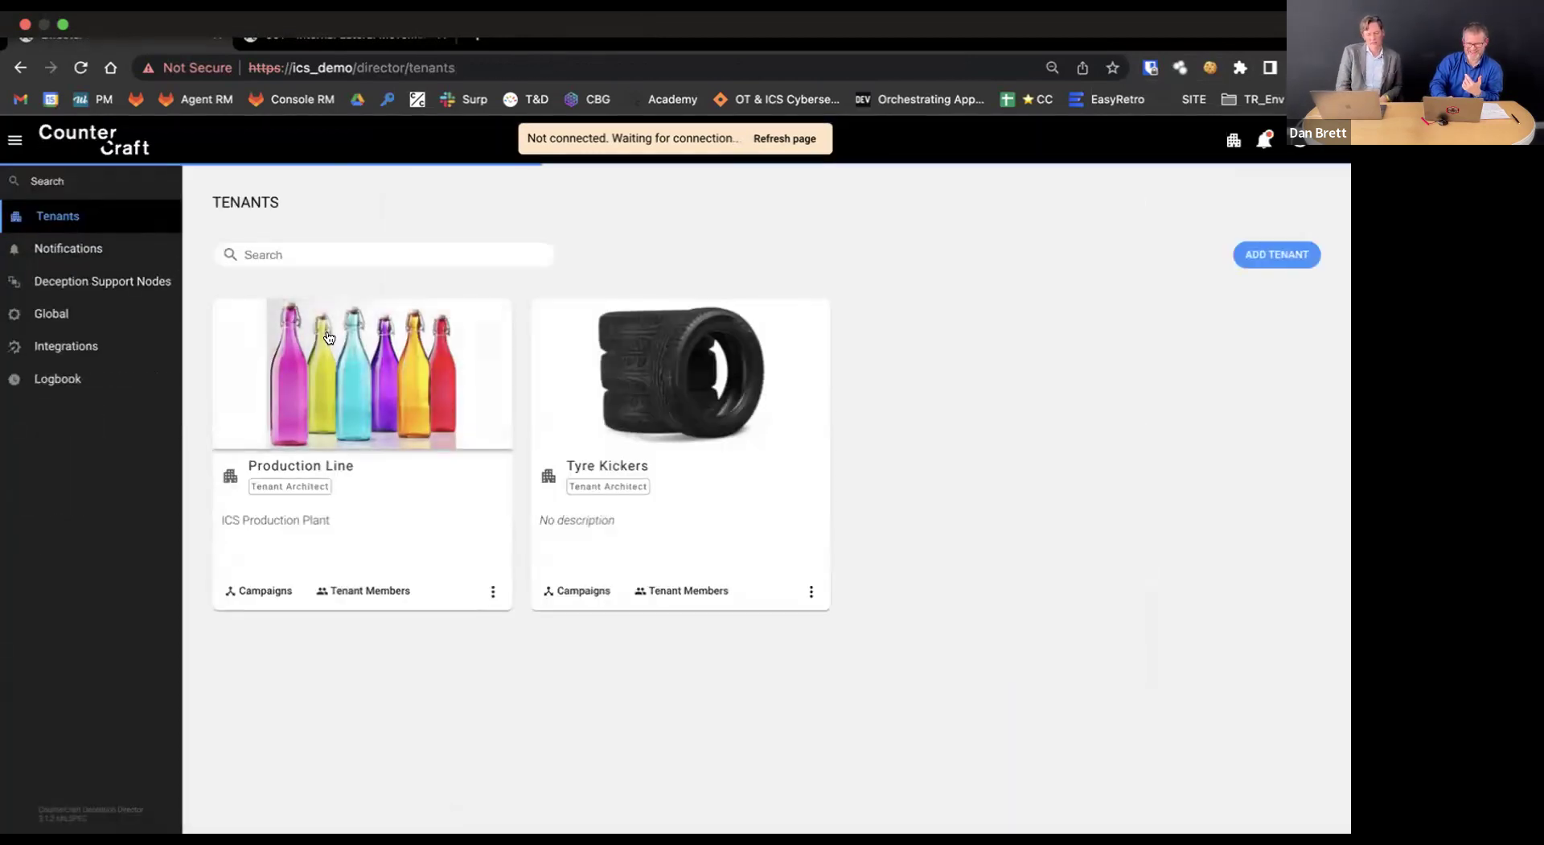
left_click(329, 337)
mouse_move(104, 443)
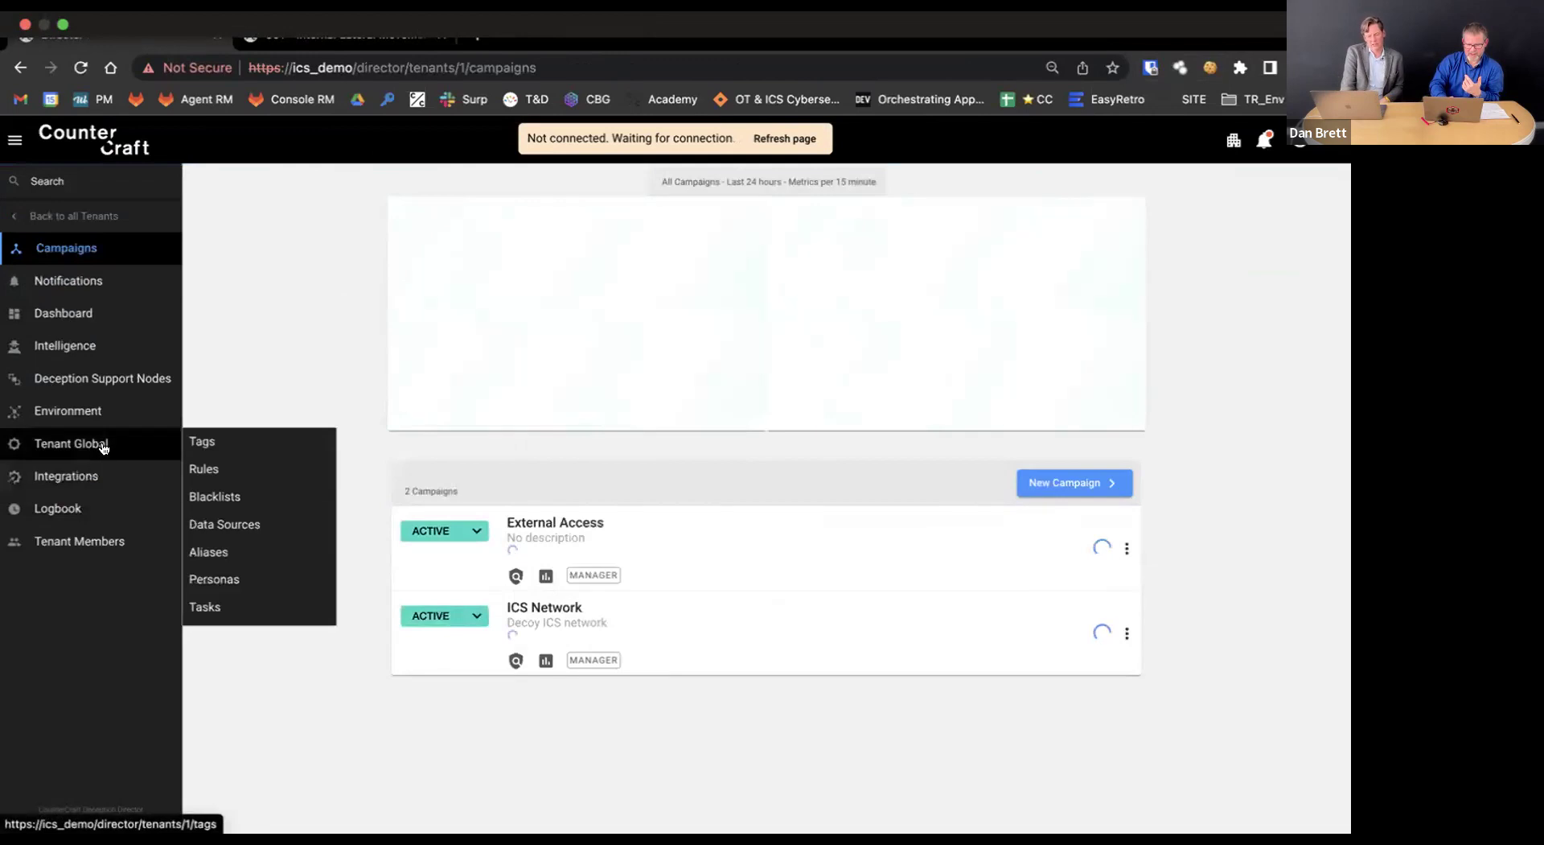
left_click(223, 574)
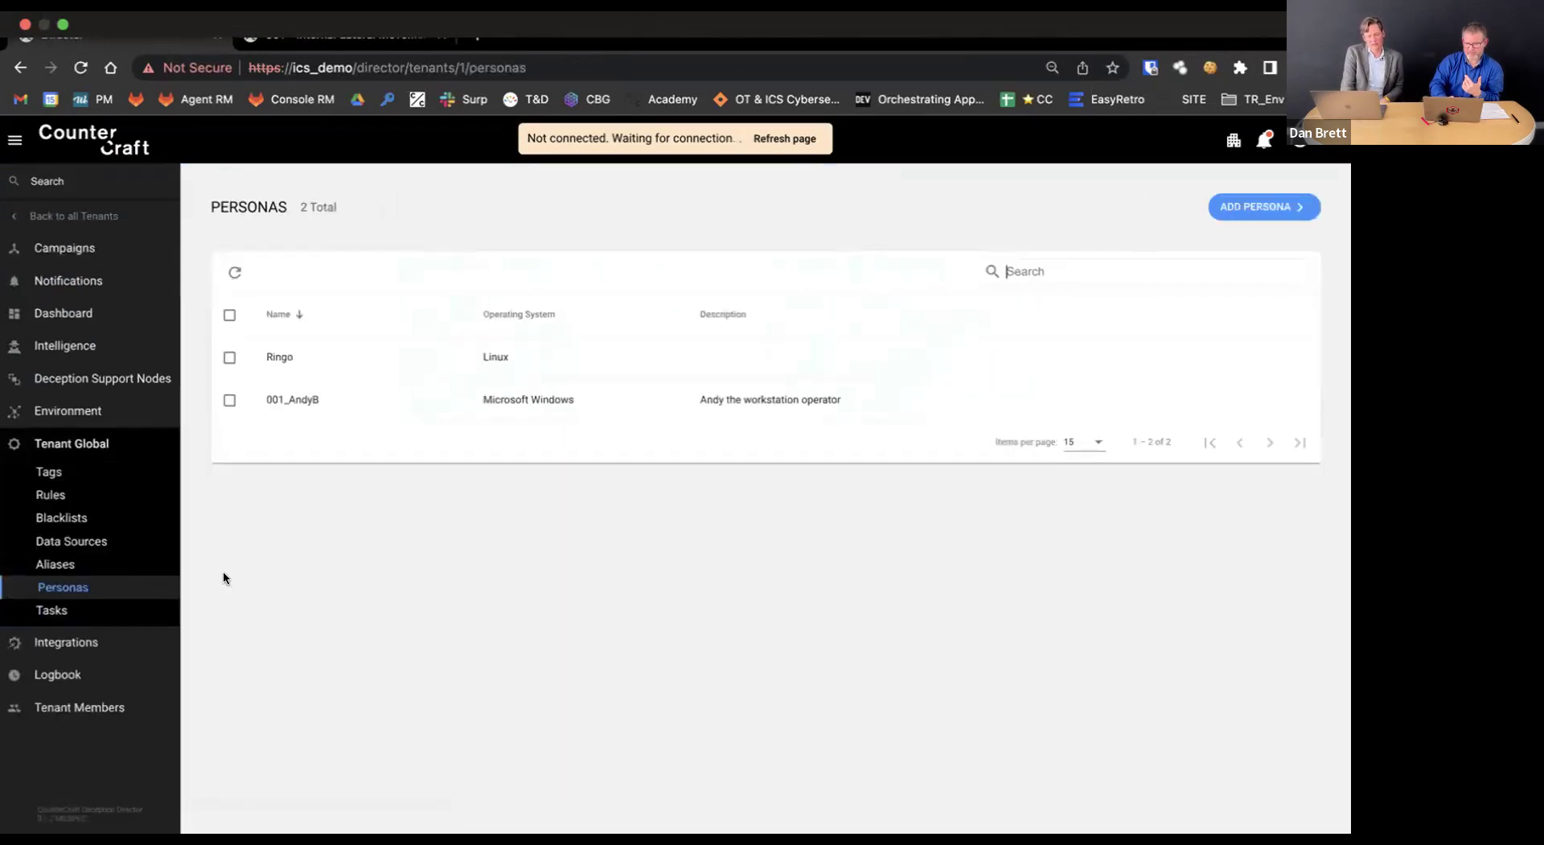
left_click(668, 368)
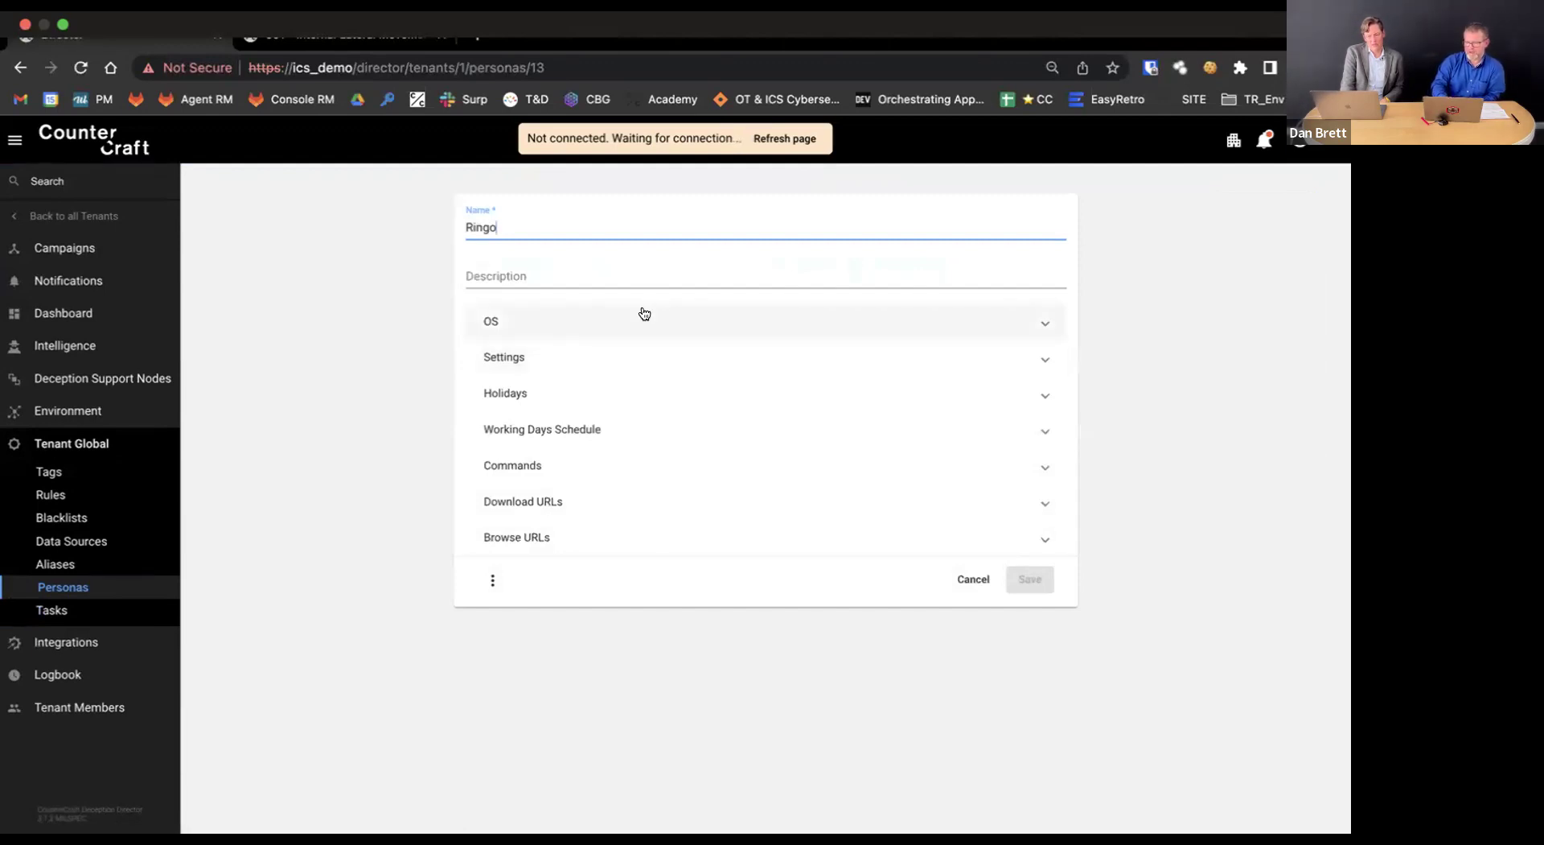
Review the Ringo persona's operating system and its typing error, write speed and sleep settings
left_click(642, 314)
left_click(644, 314)
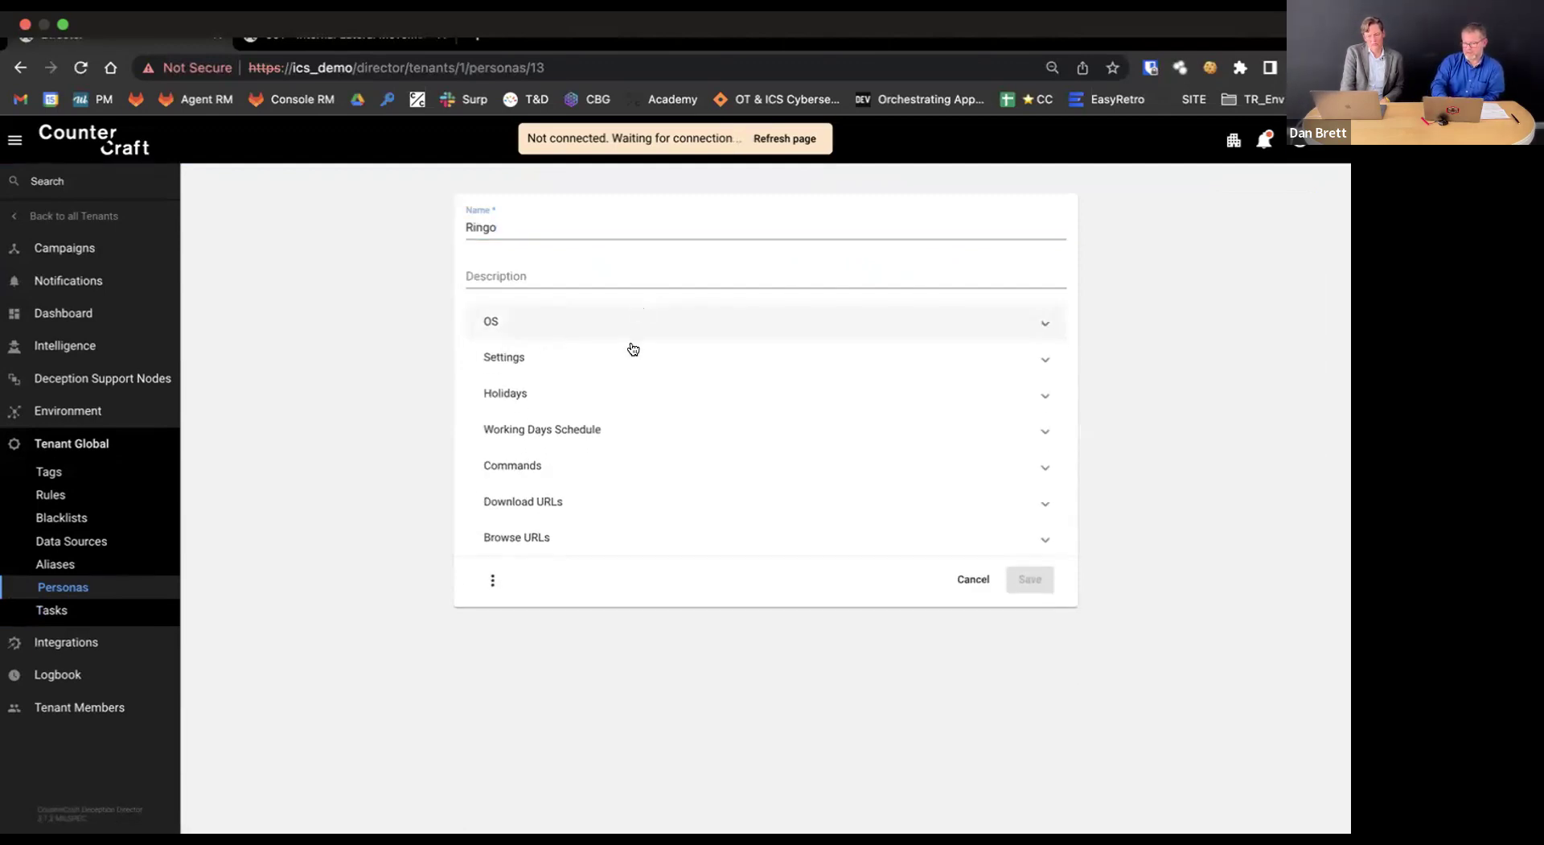
left_click(625, 390)
left_click(1033, 370)
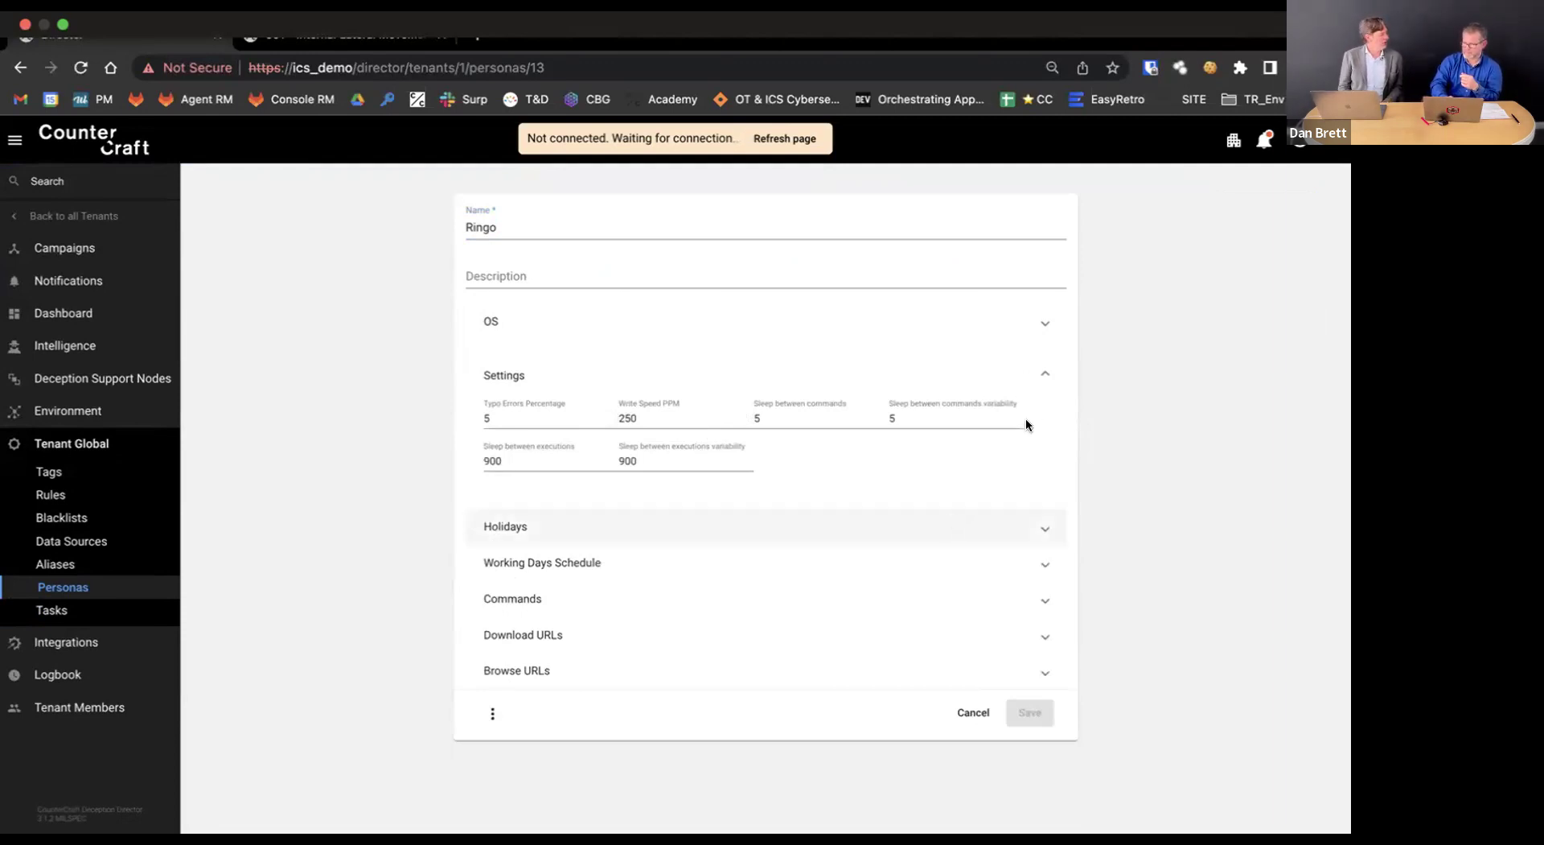
left_click(1042, 378)
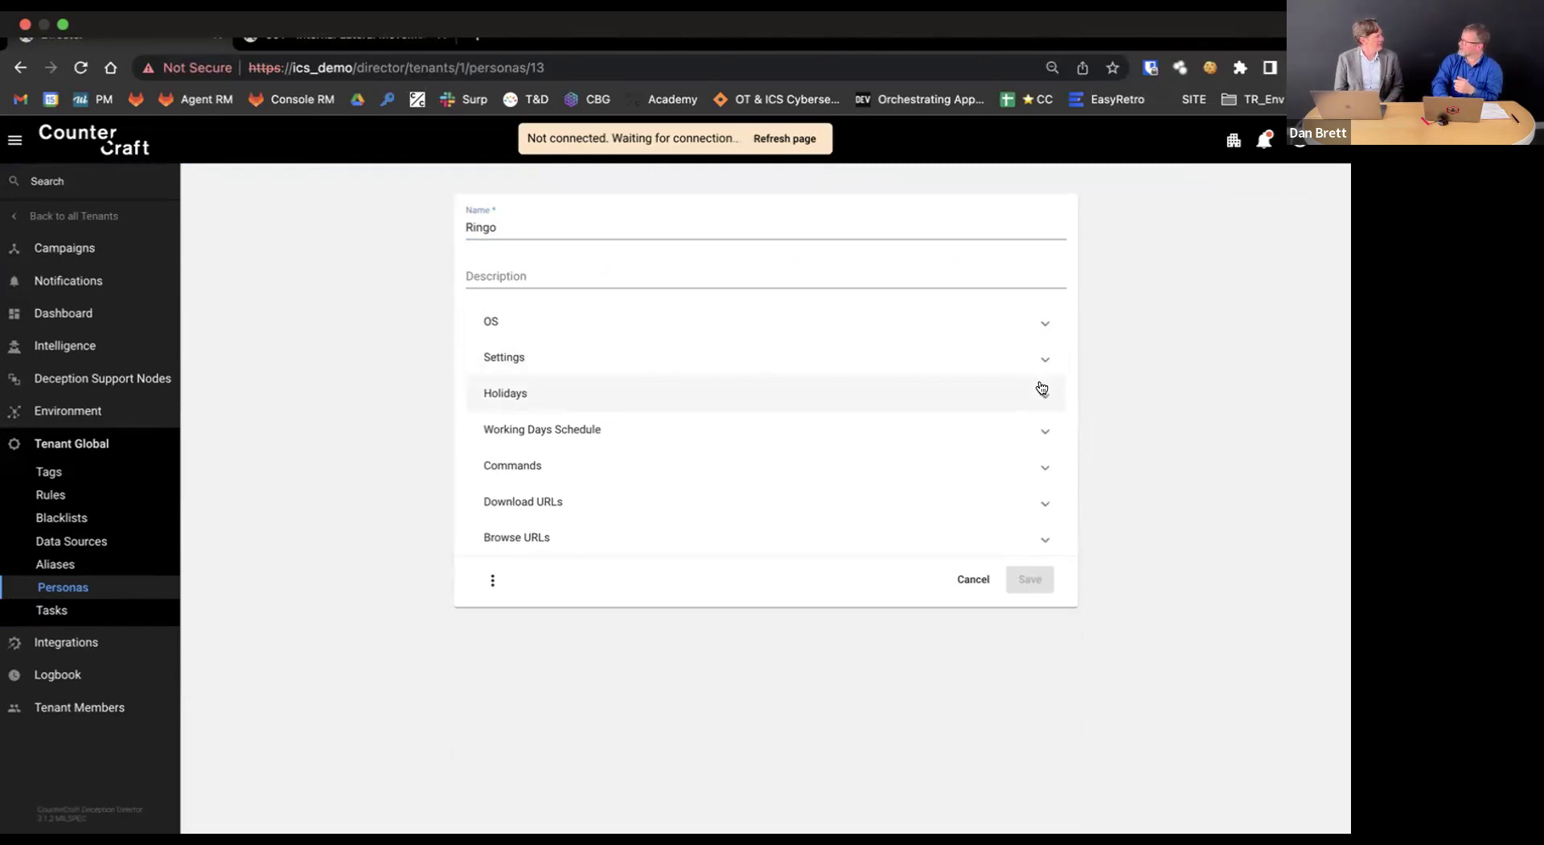
Review the Ringo persona's working days schedule from Monday through Sunday
left_click(1031, 428)
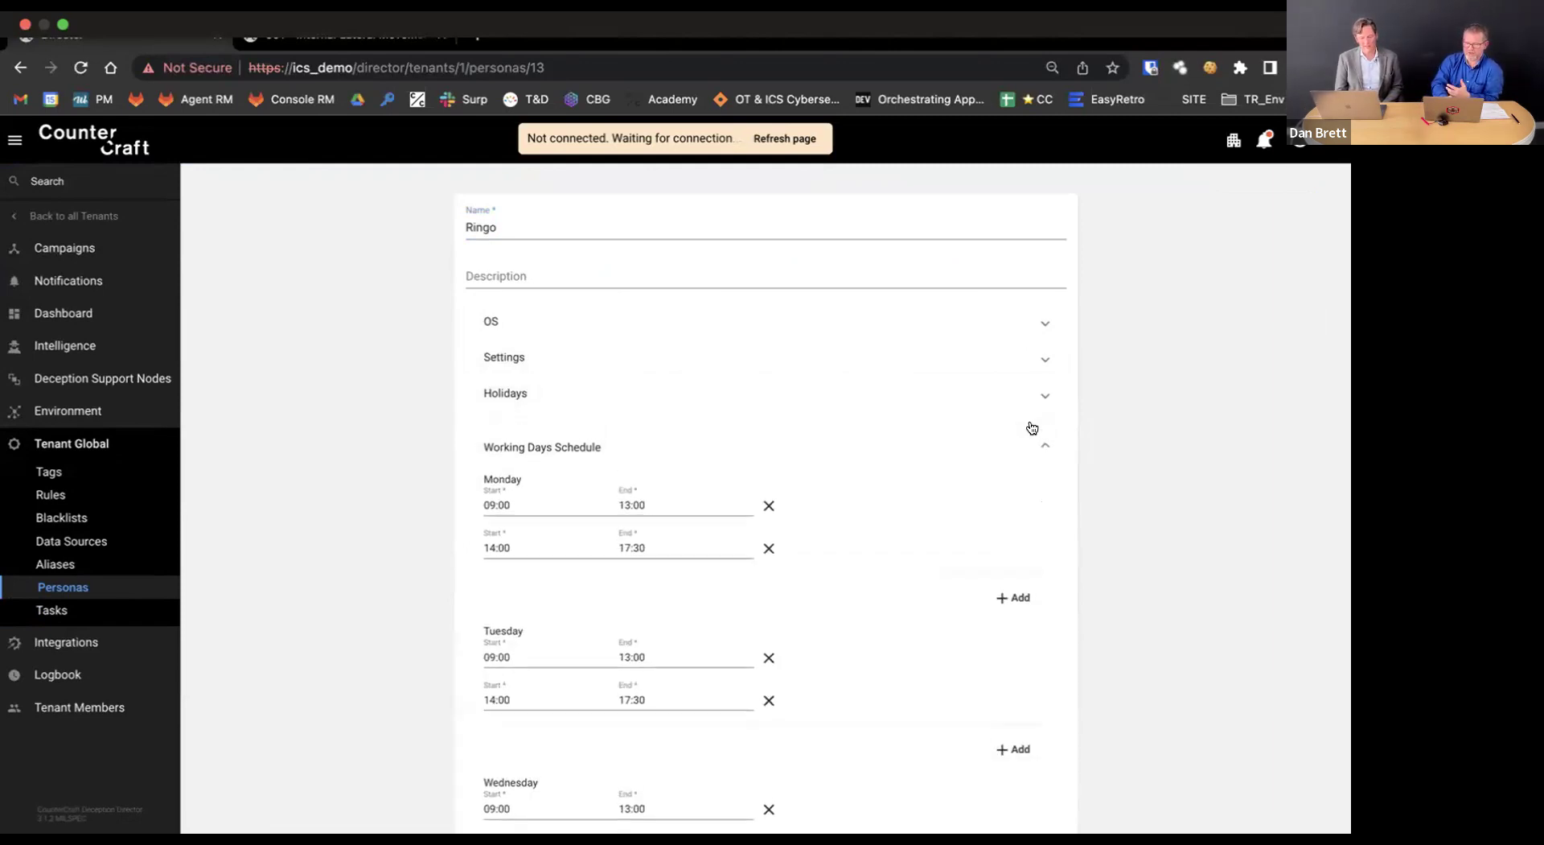
scroll(1032, 427, "down", 3)
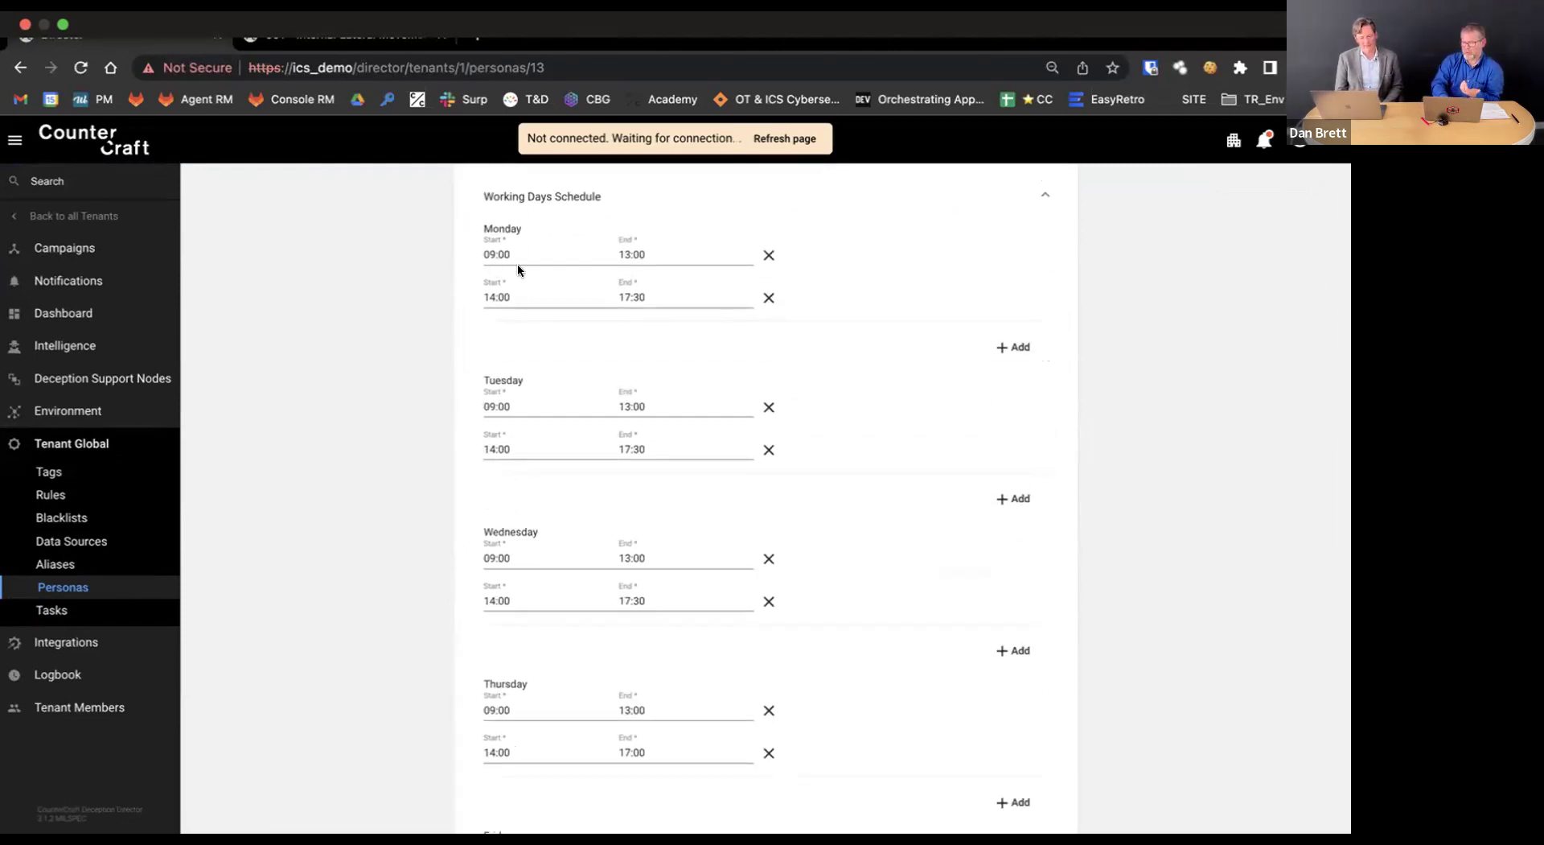
scroll(648, 283, "down", 4)
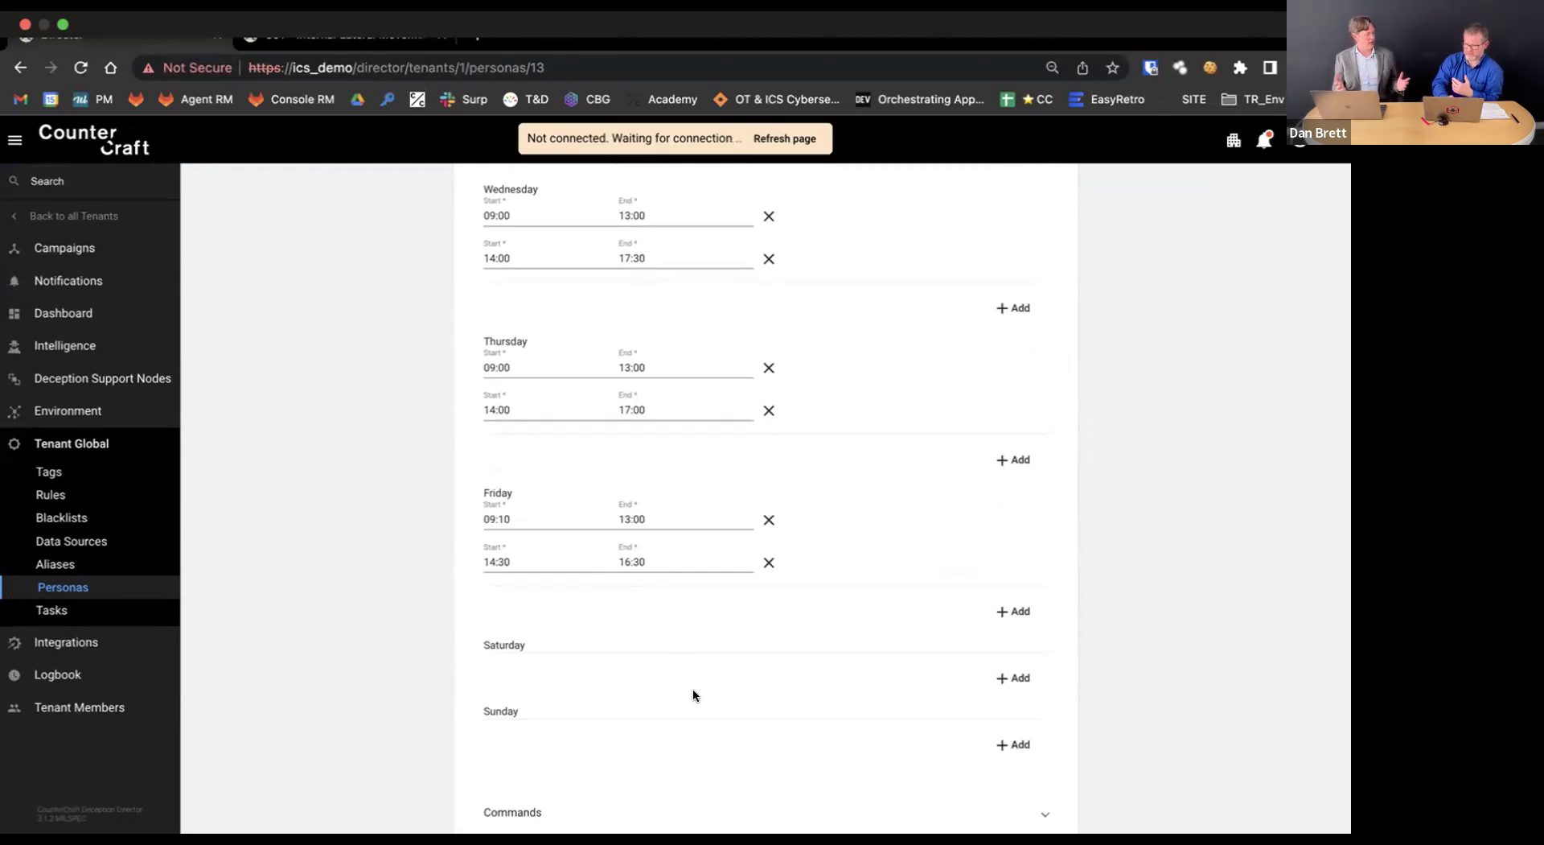
scroll(694, 695, "down", 2)
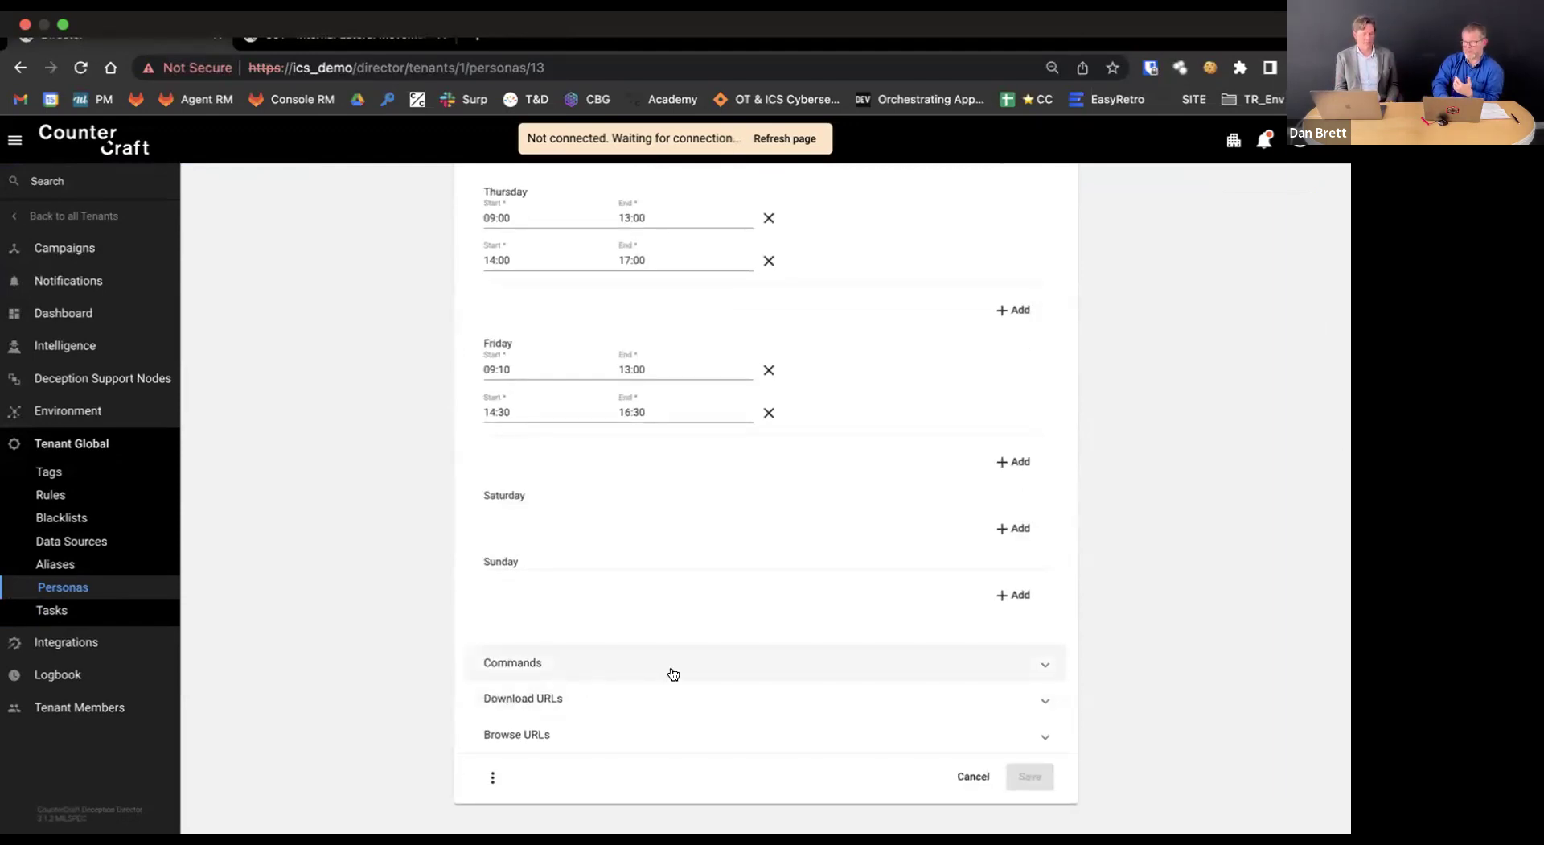
Review the commands and browse URLs defined for the Ringo persona
left_click(673, 674)
left_click(669, 721)
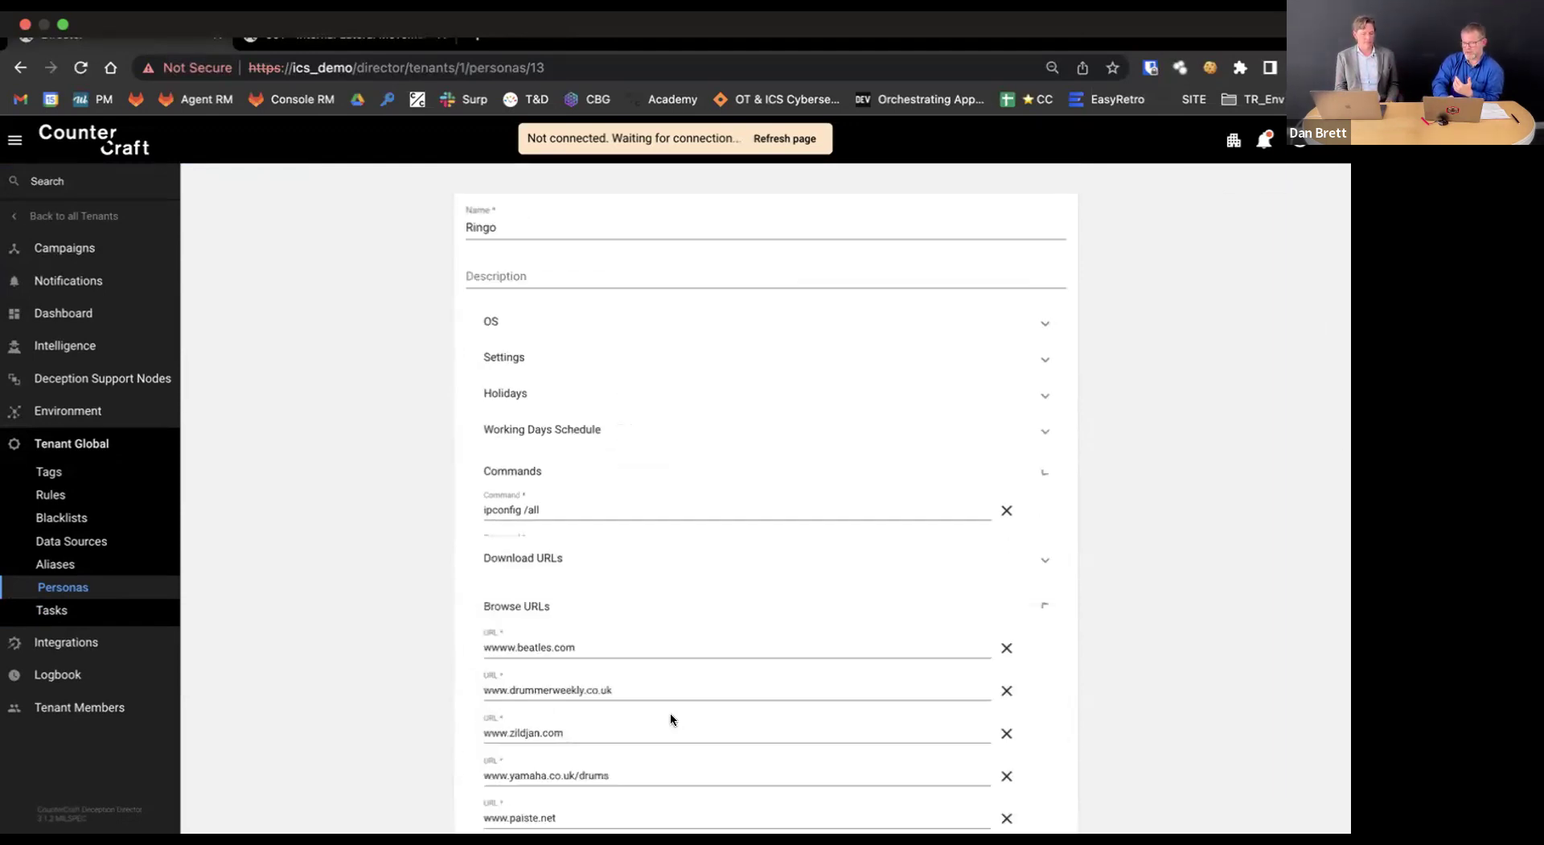
scroll(672, 718, "down", 2)
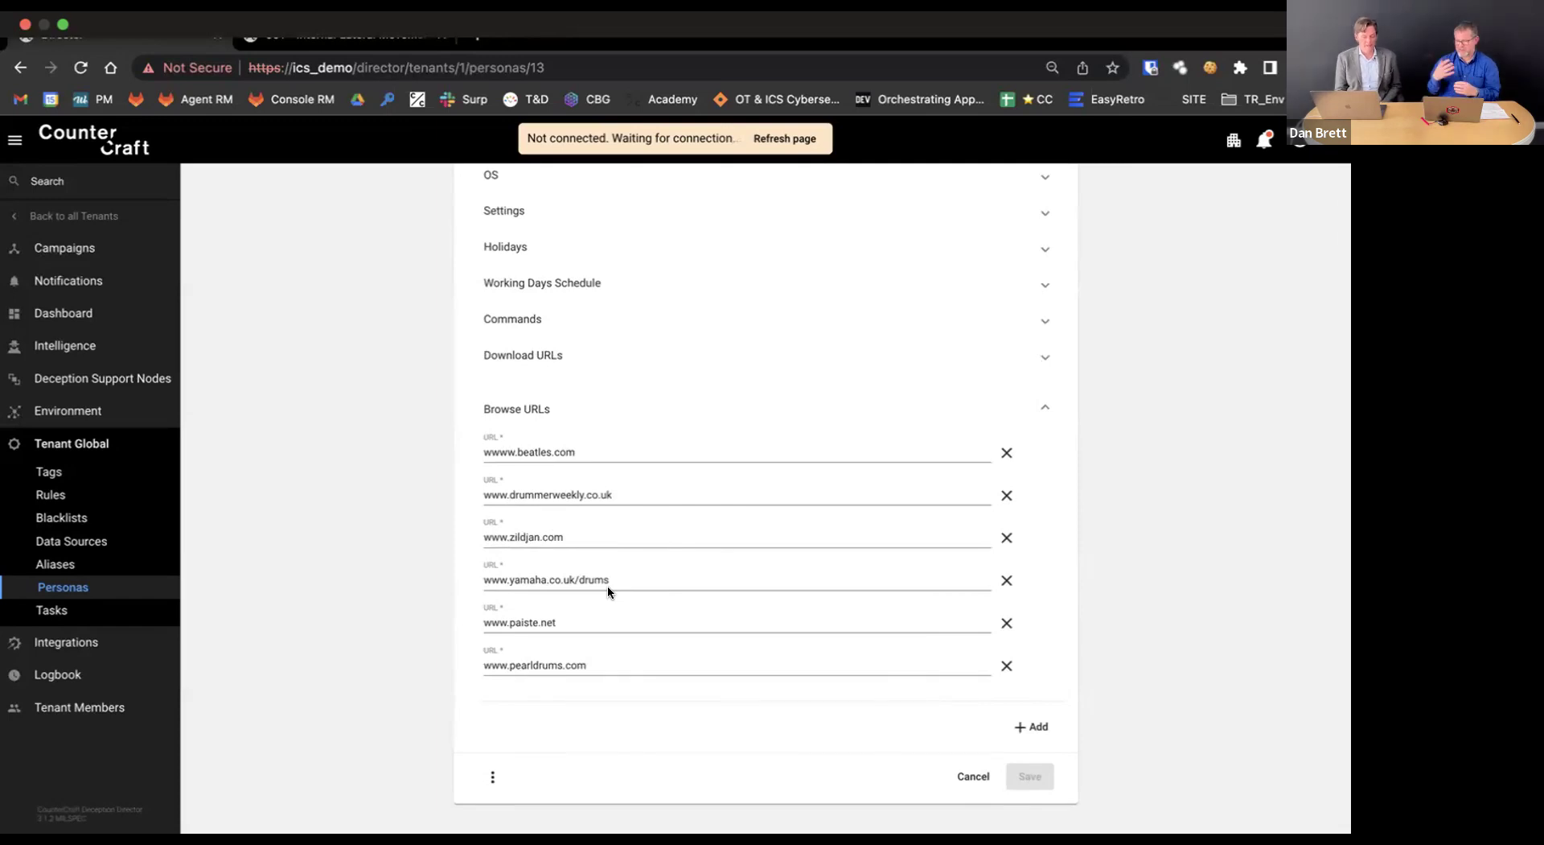
Return to the External Access campaign and activate the New Service active behavior on Desktop 1
left_click(83, 250)
left_click(806, 562)
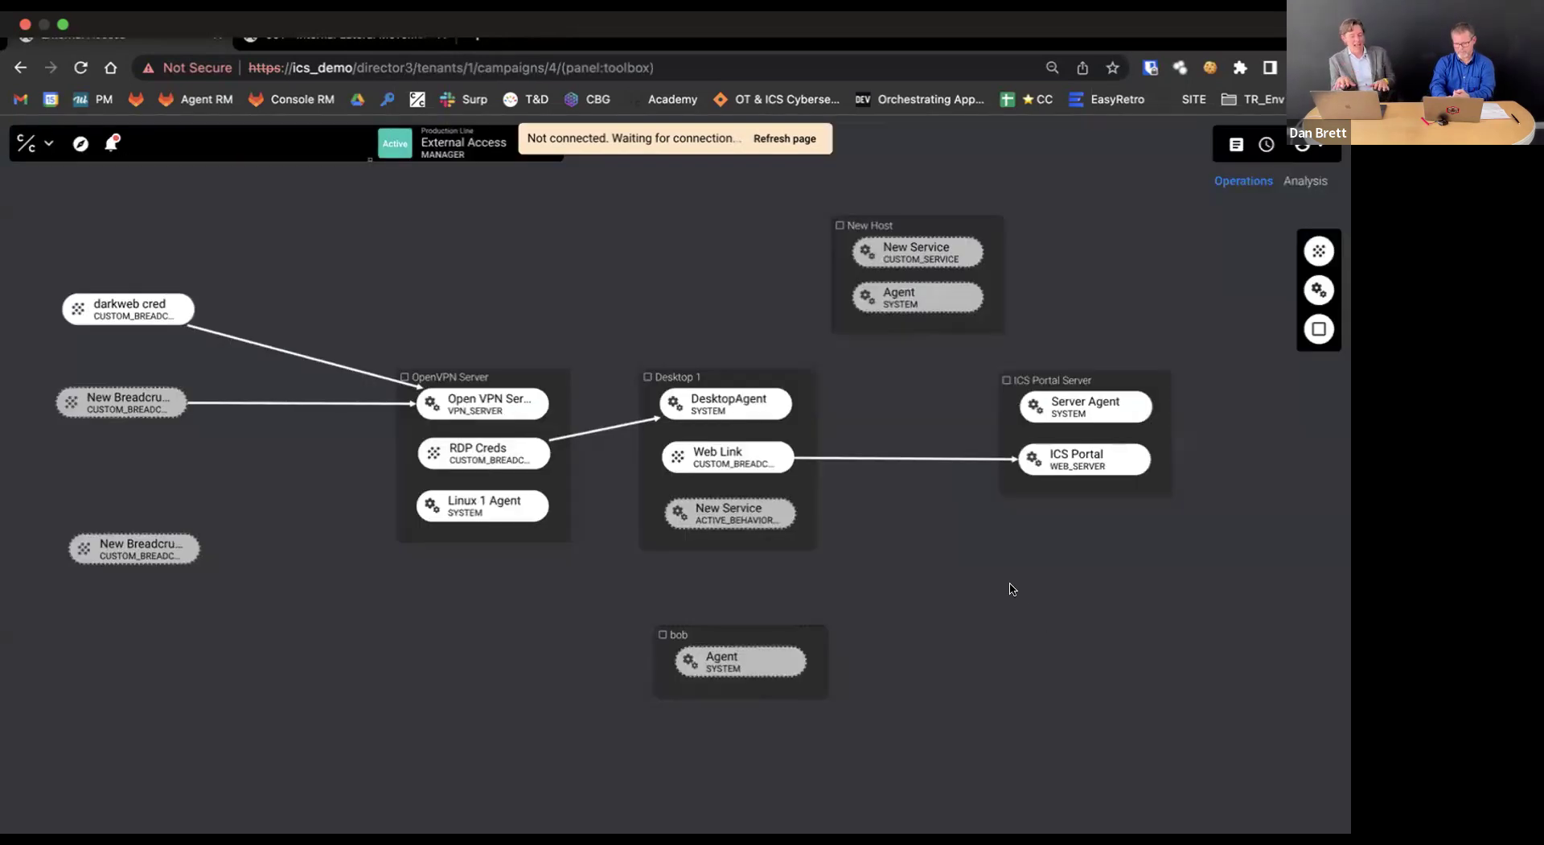
left_click(738, 512)
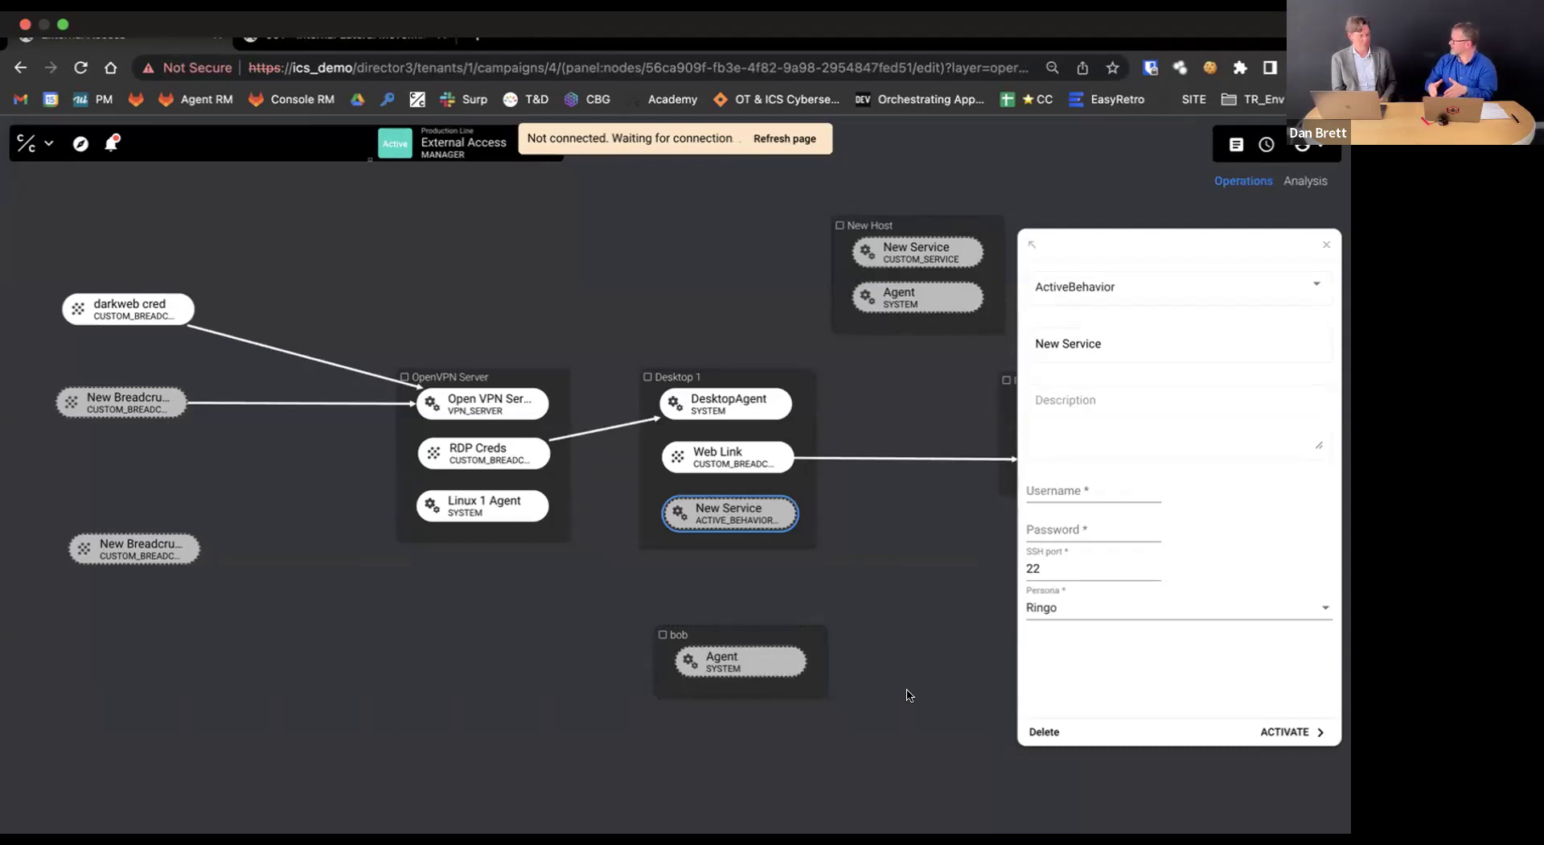
left_click(1307, 733)
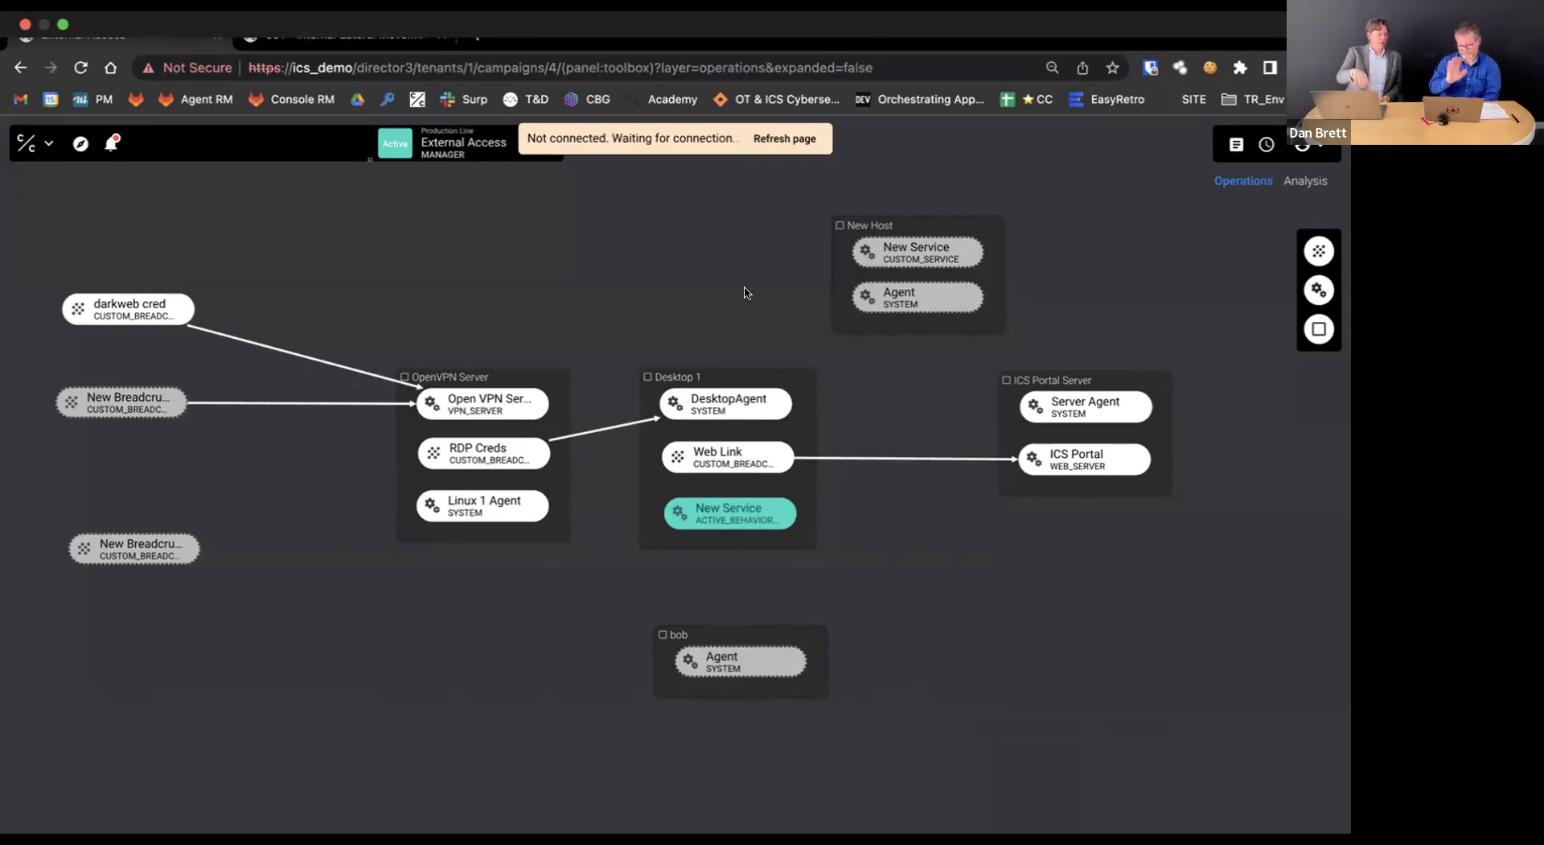
Check the activation status and details of New Service on Desktop 1 without editing it
left_click(746, 513)
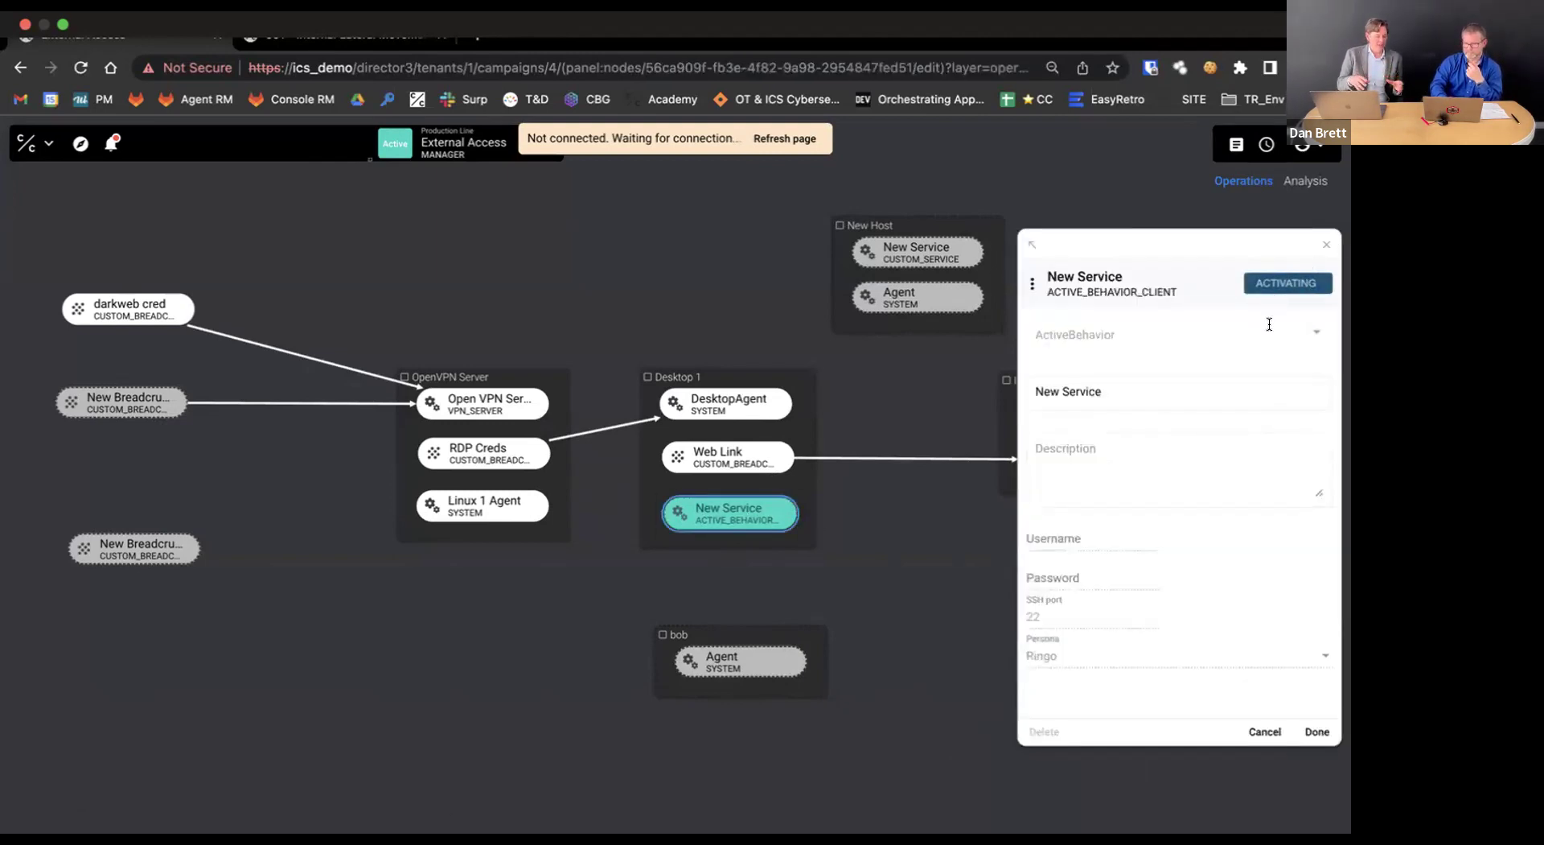
left_click(1261, 727)
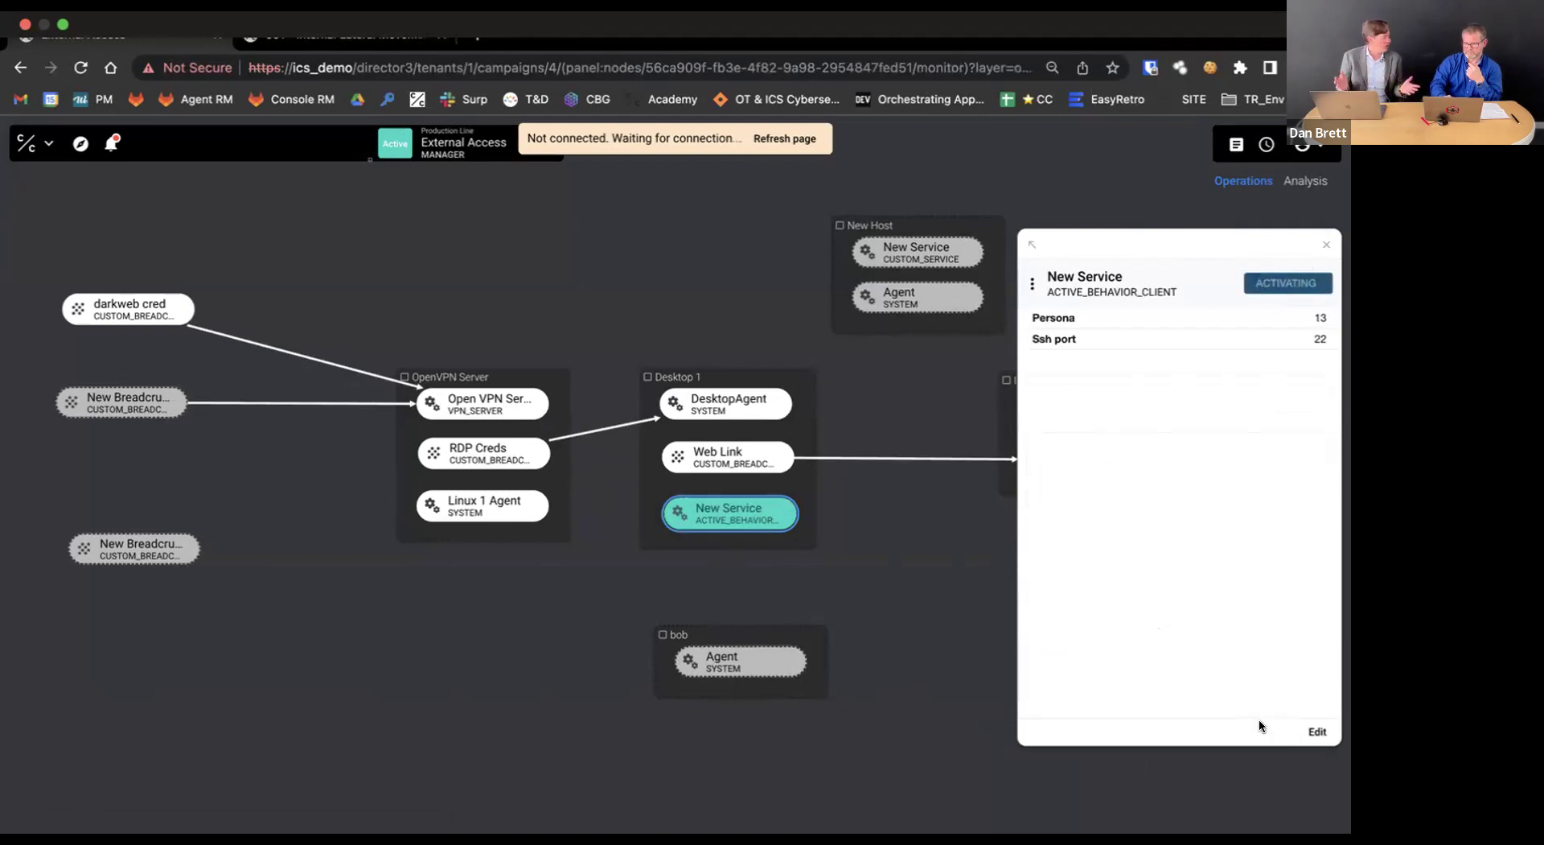
left_click(1331, 248)
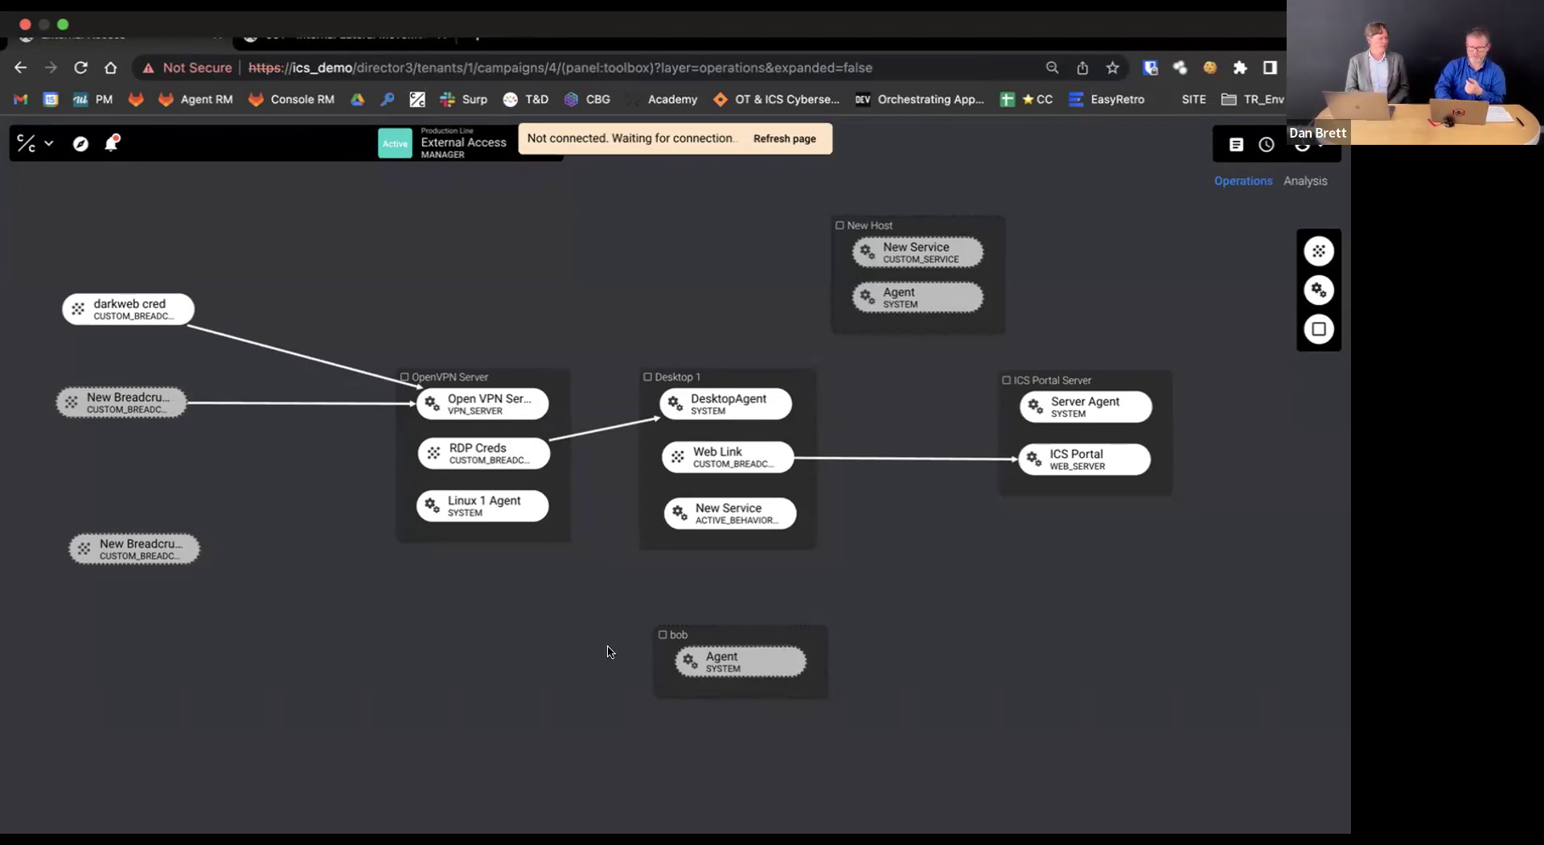
Examine the ICS Portal Server's machine information, DSN status, HSS status and machine networking details
left_click(1156, 389)
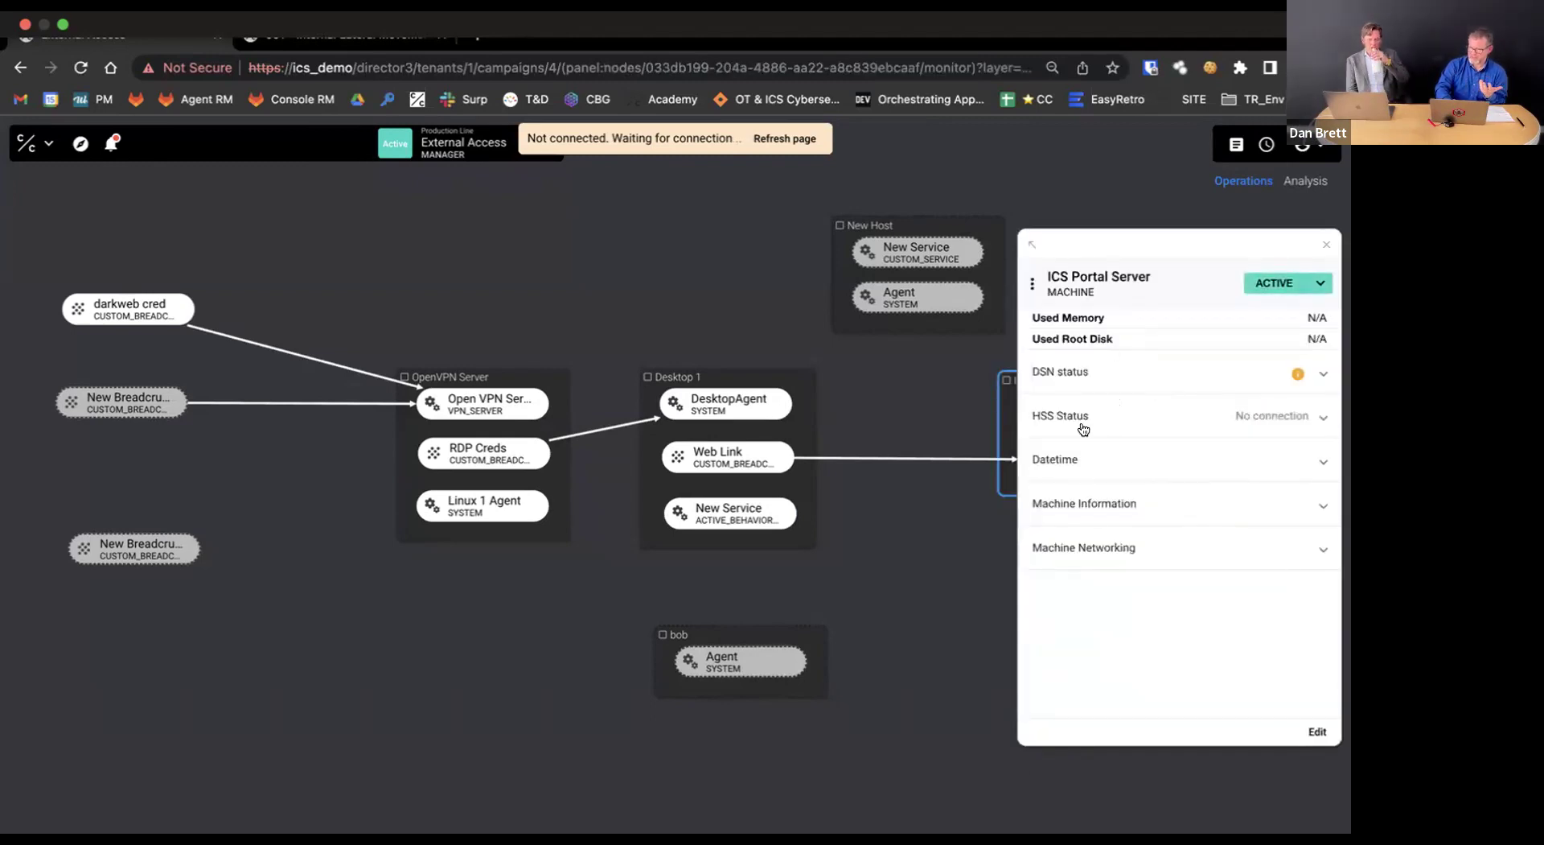
left_click(1087, 504)
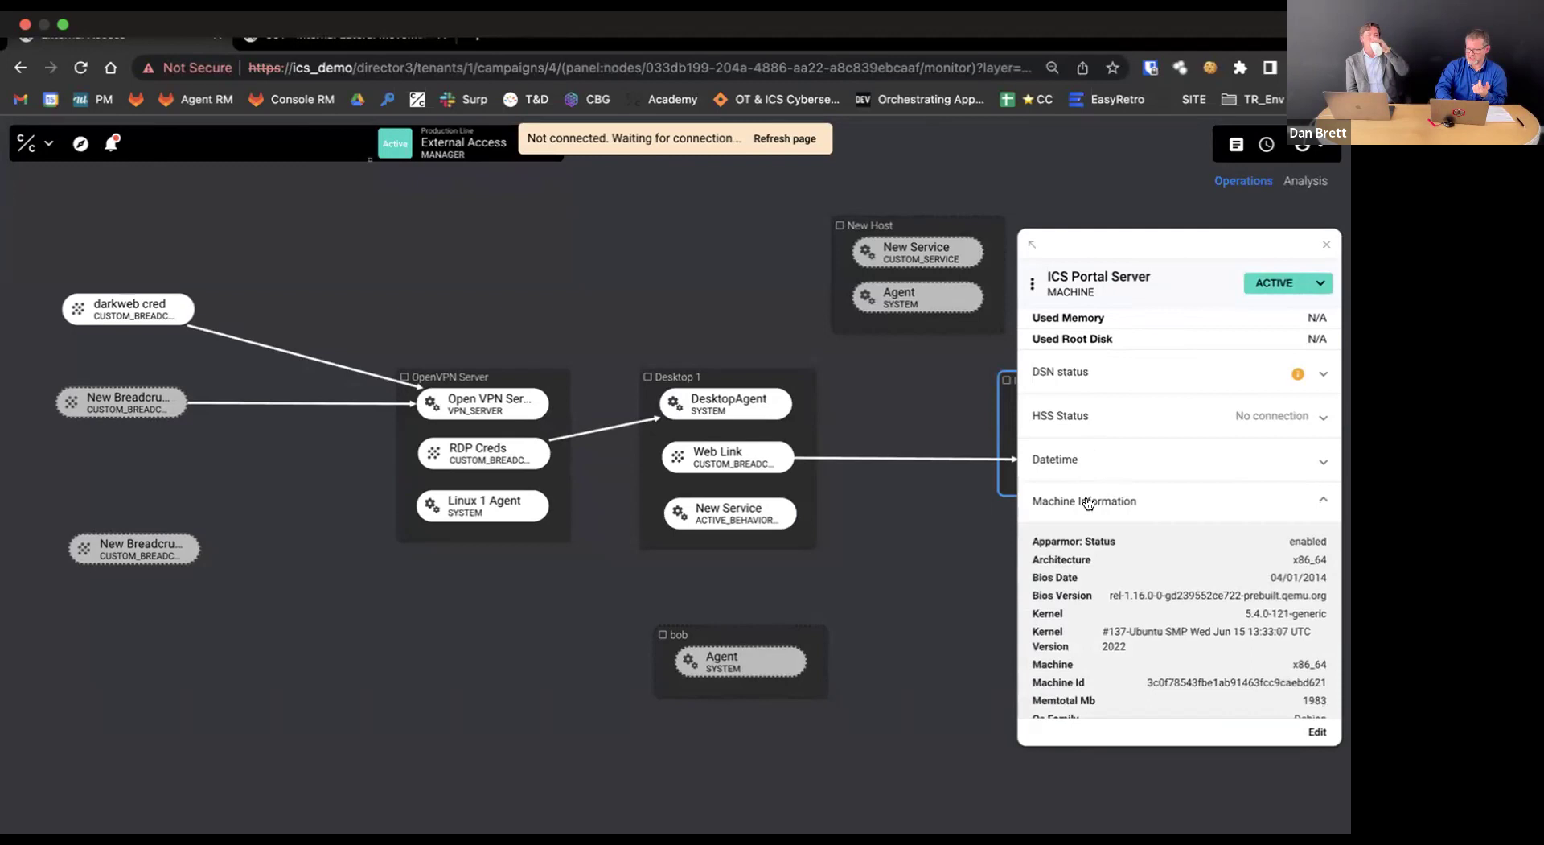
left_click(1088, 502)
left_click(1079, 376)
left_click(1079, 378)
left_click(1078, 423)
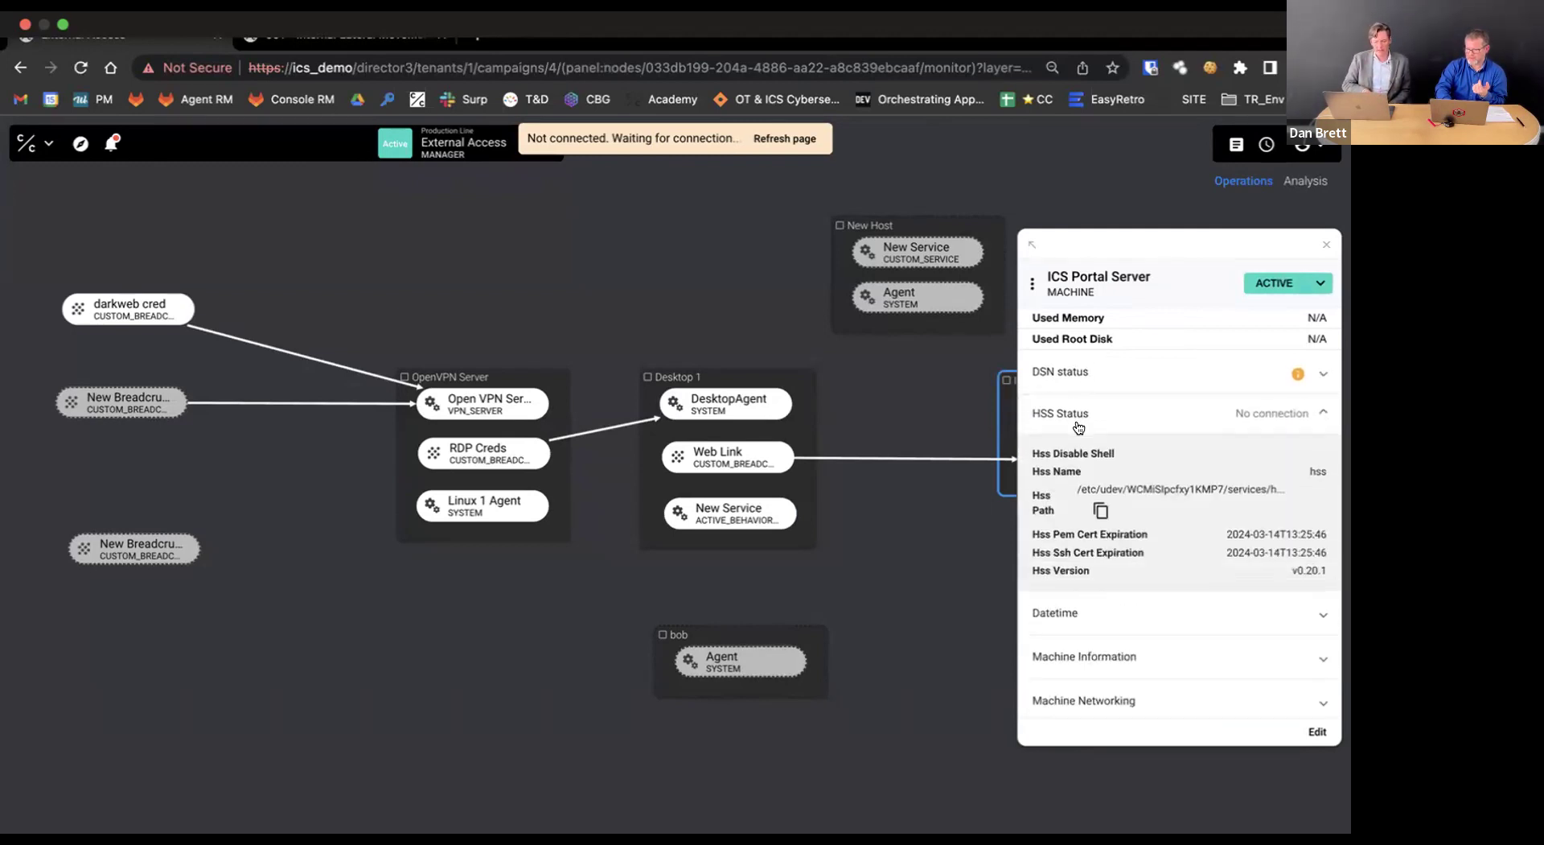
left_click(1078, 423)
left_click(1068, 547)
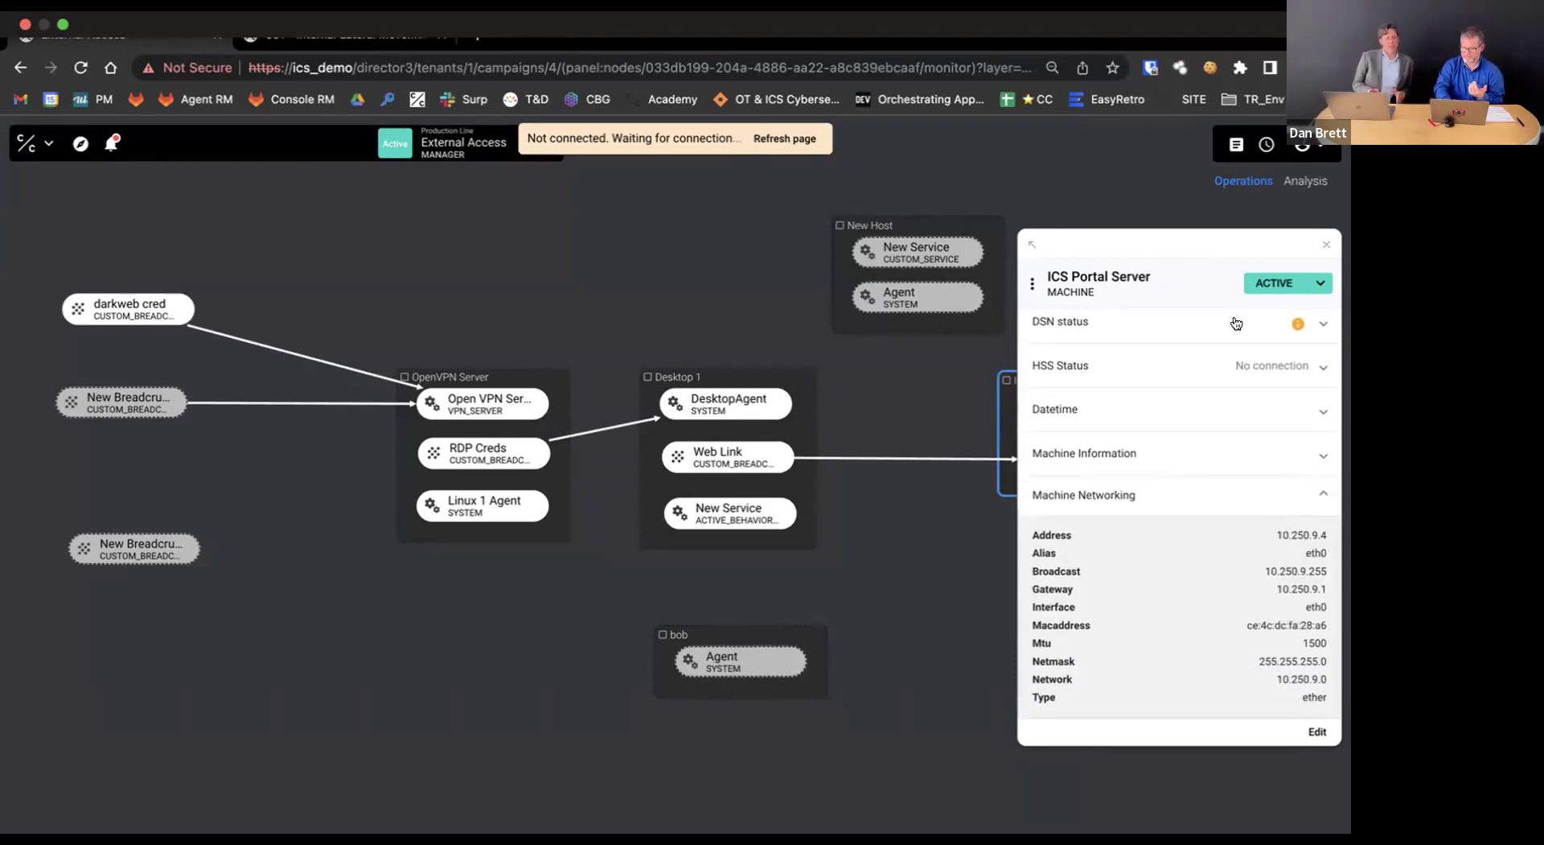
left_click(876, 360)
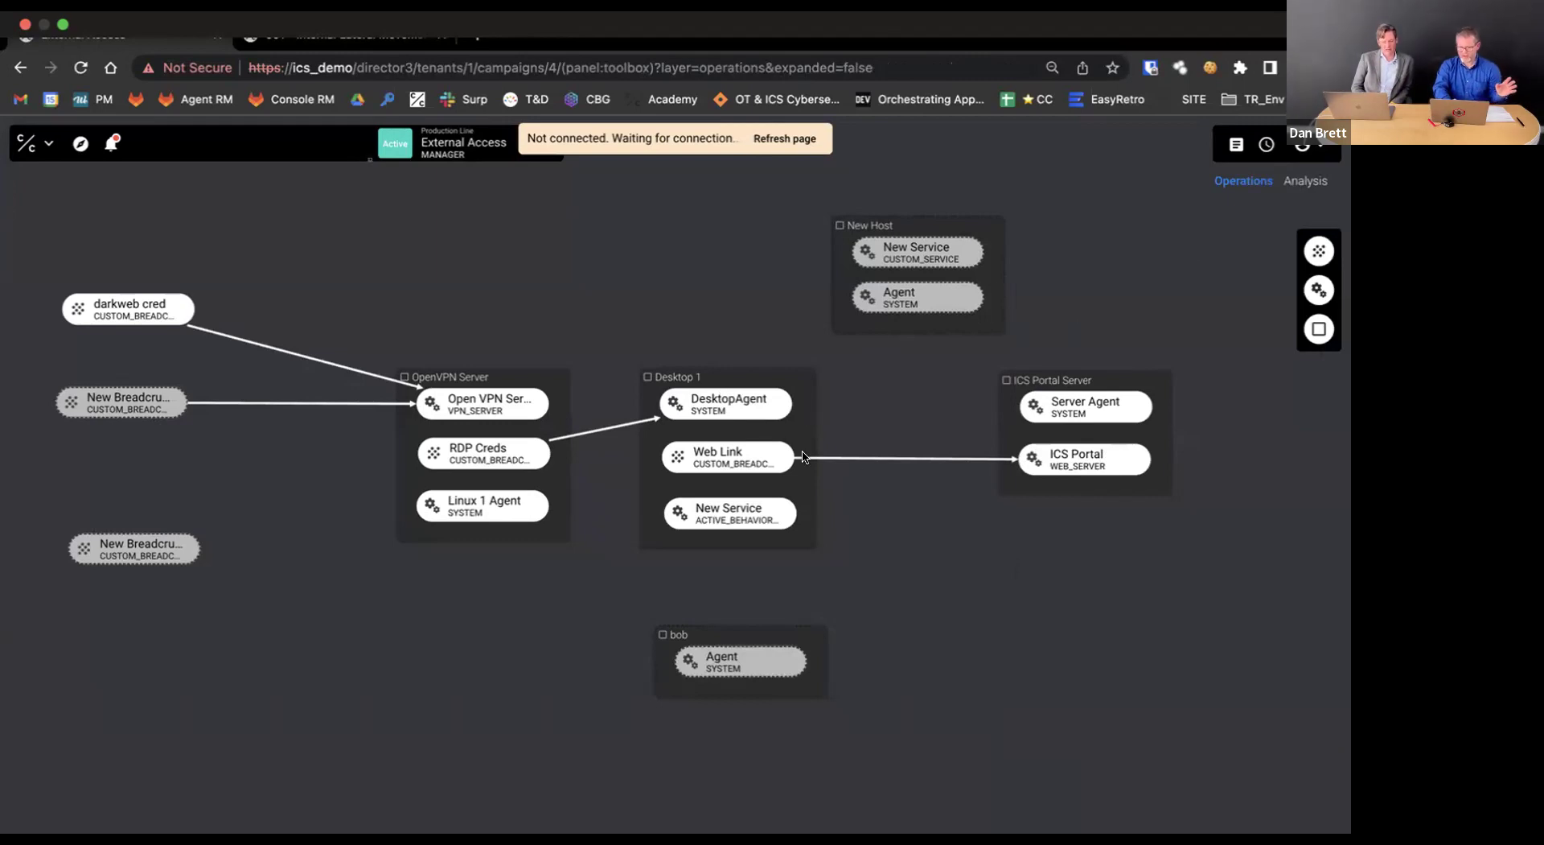
Inspect the details of DesktopAgent, Web Link and New Service on Desktop 1, and of the ICS Portal web server
left_click(761, 397)
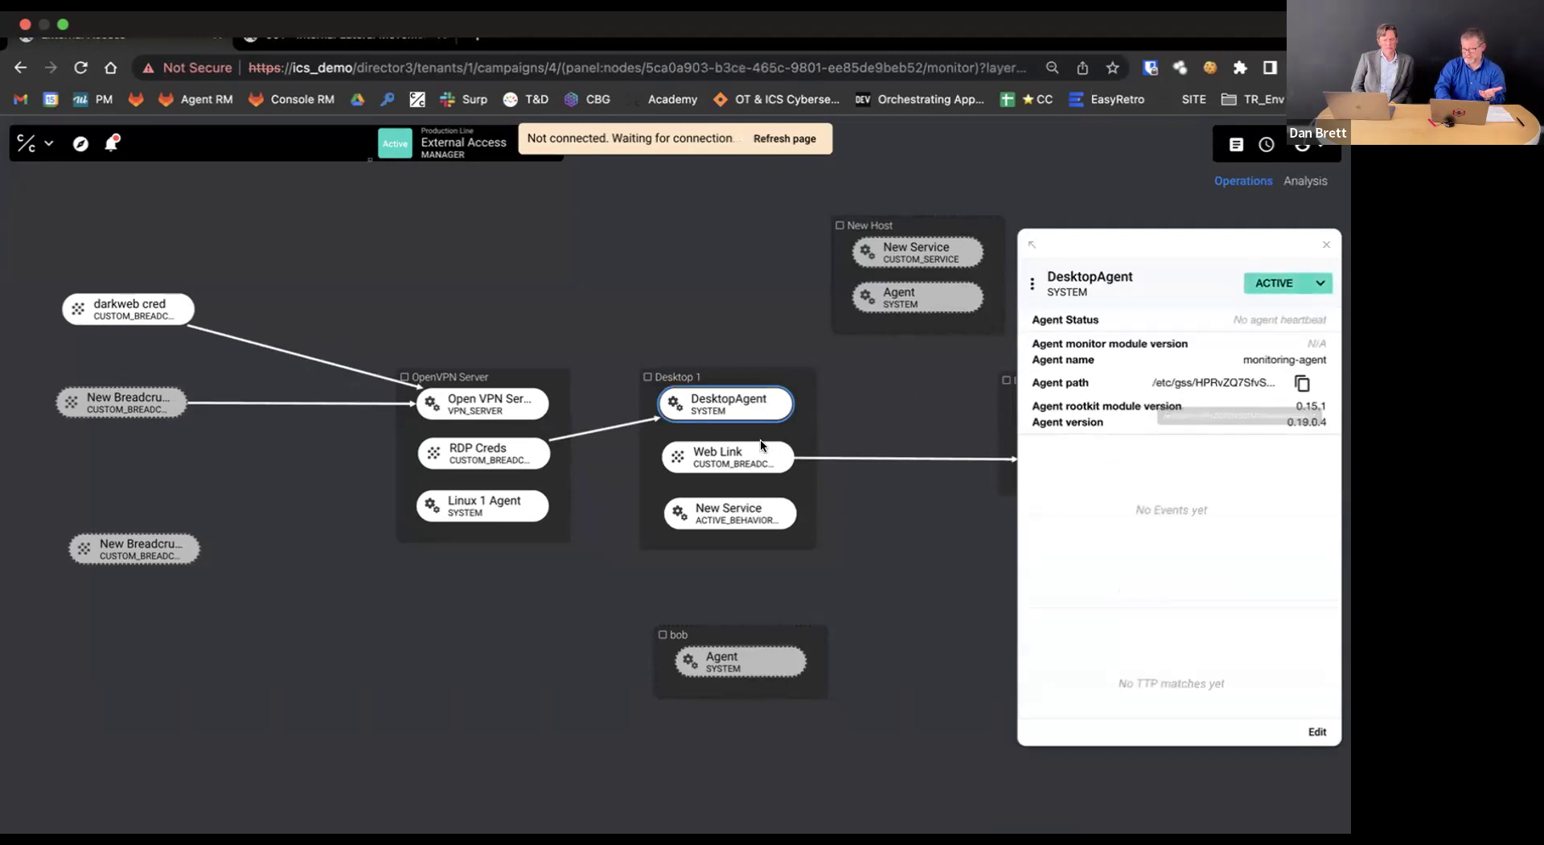
left_click(742, 457)
left_click(730, 504)
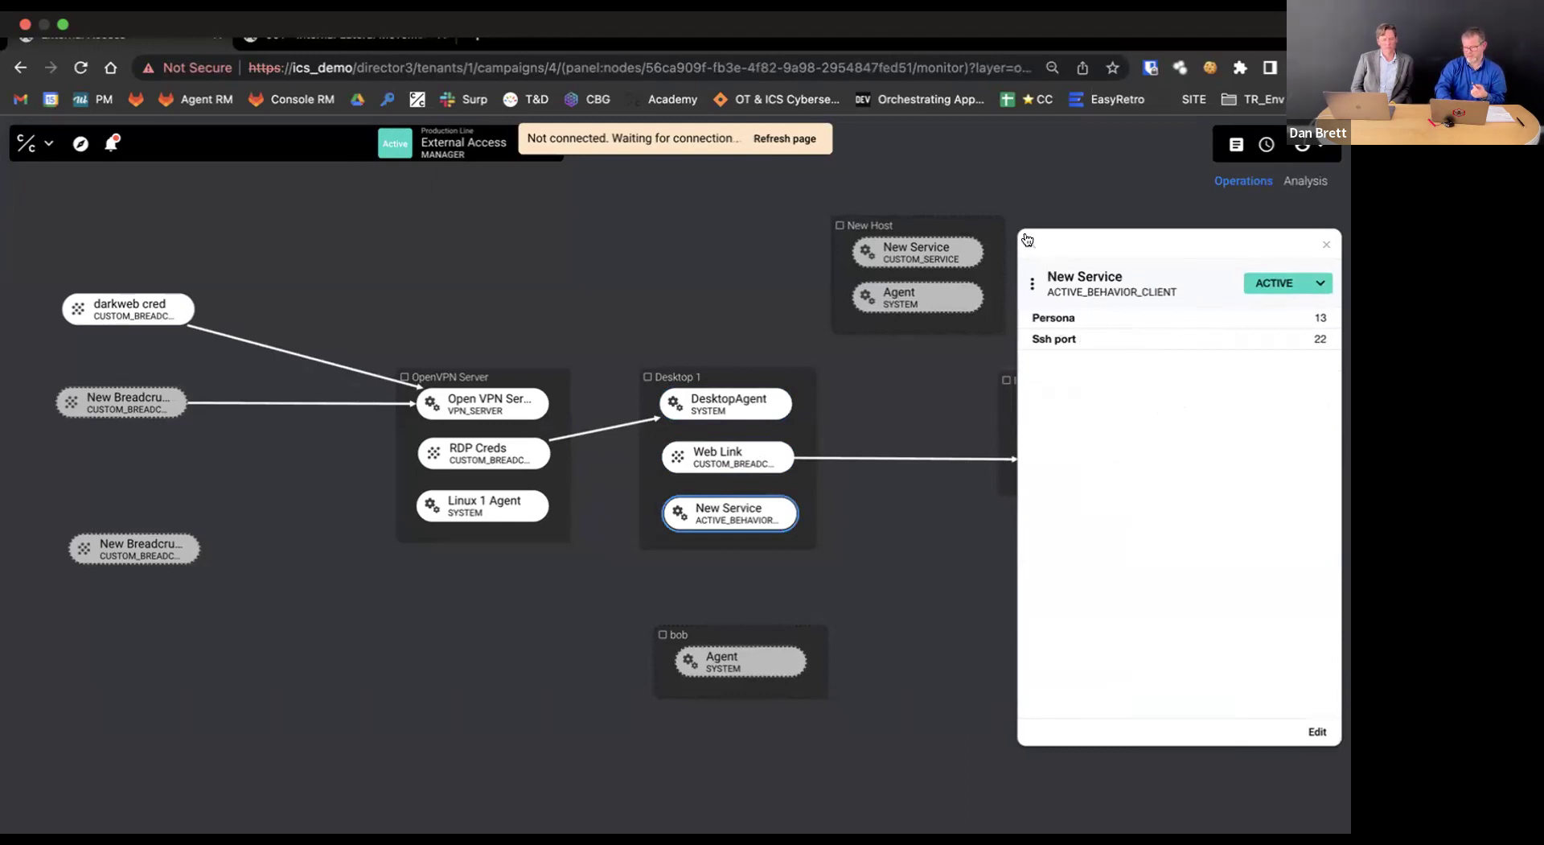
left_click(1326, 245)
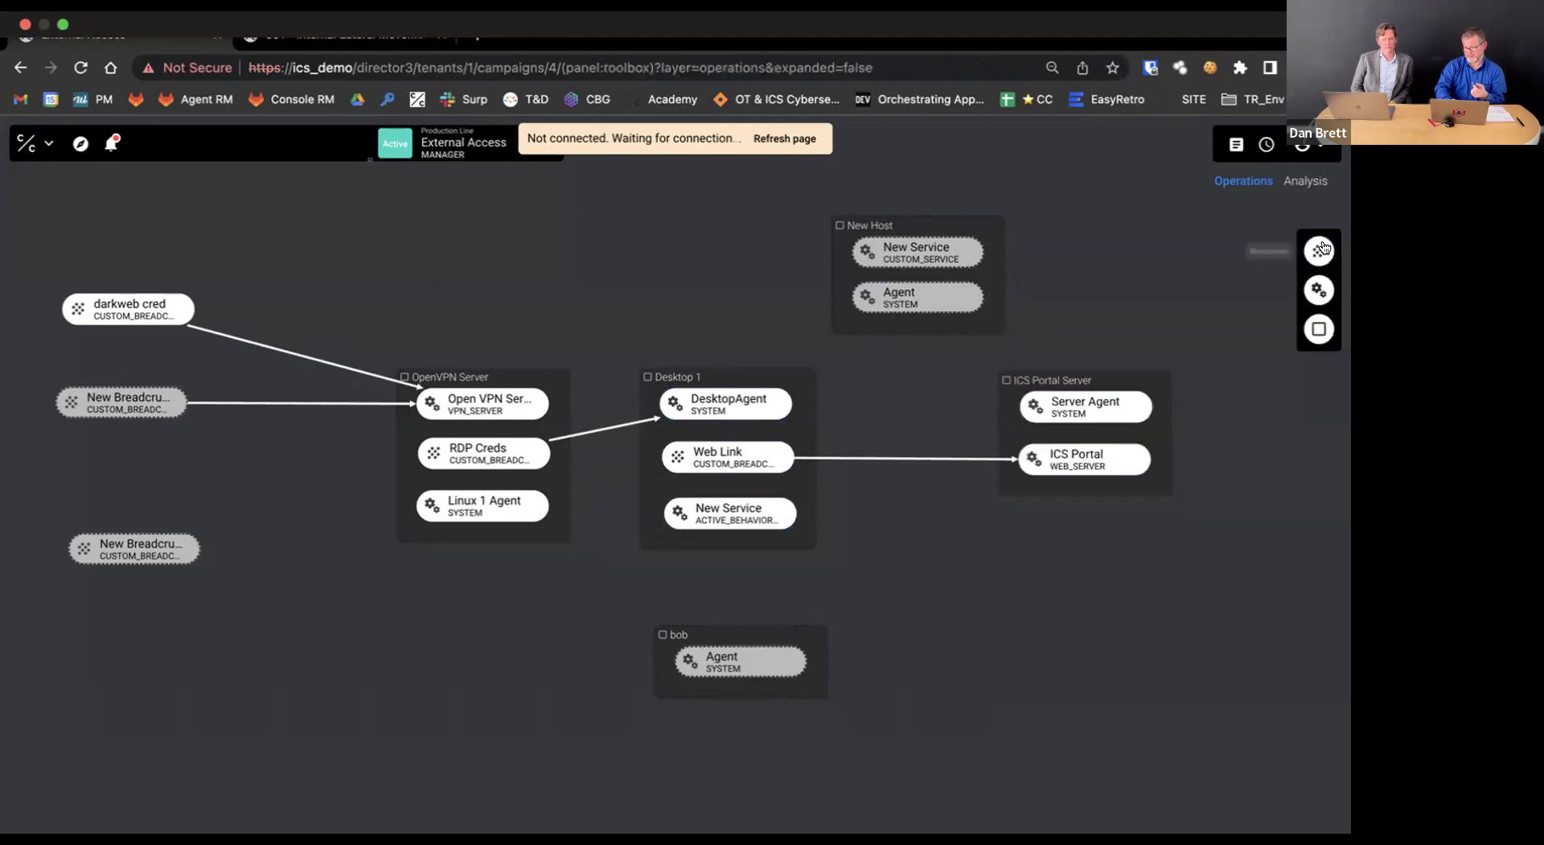
left_click(1112, 455)
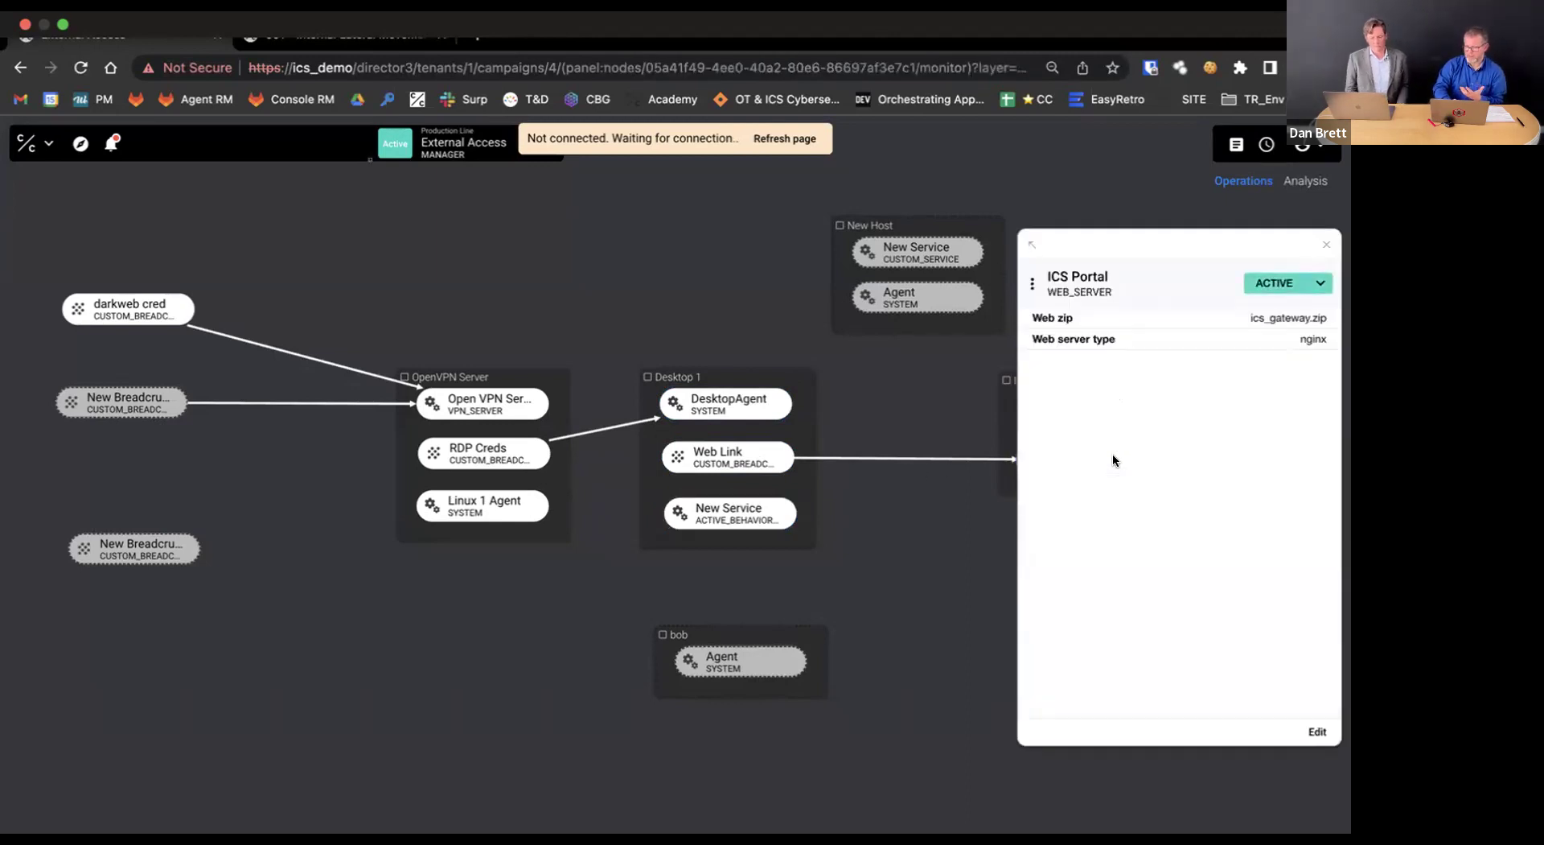
left_click(908, 561)
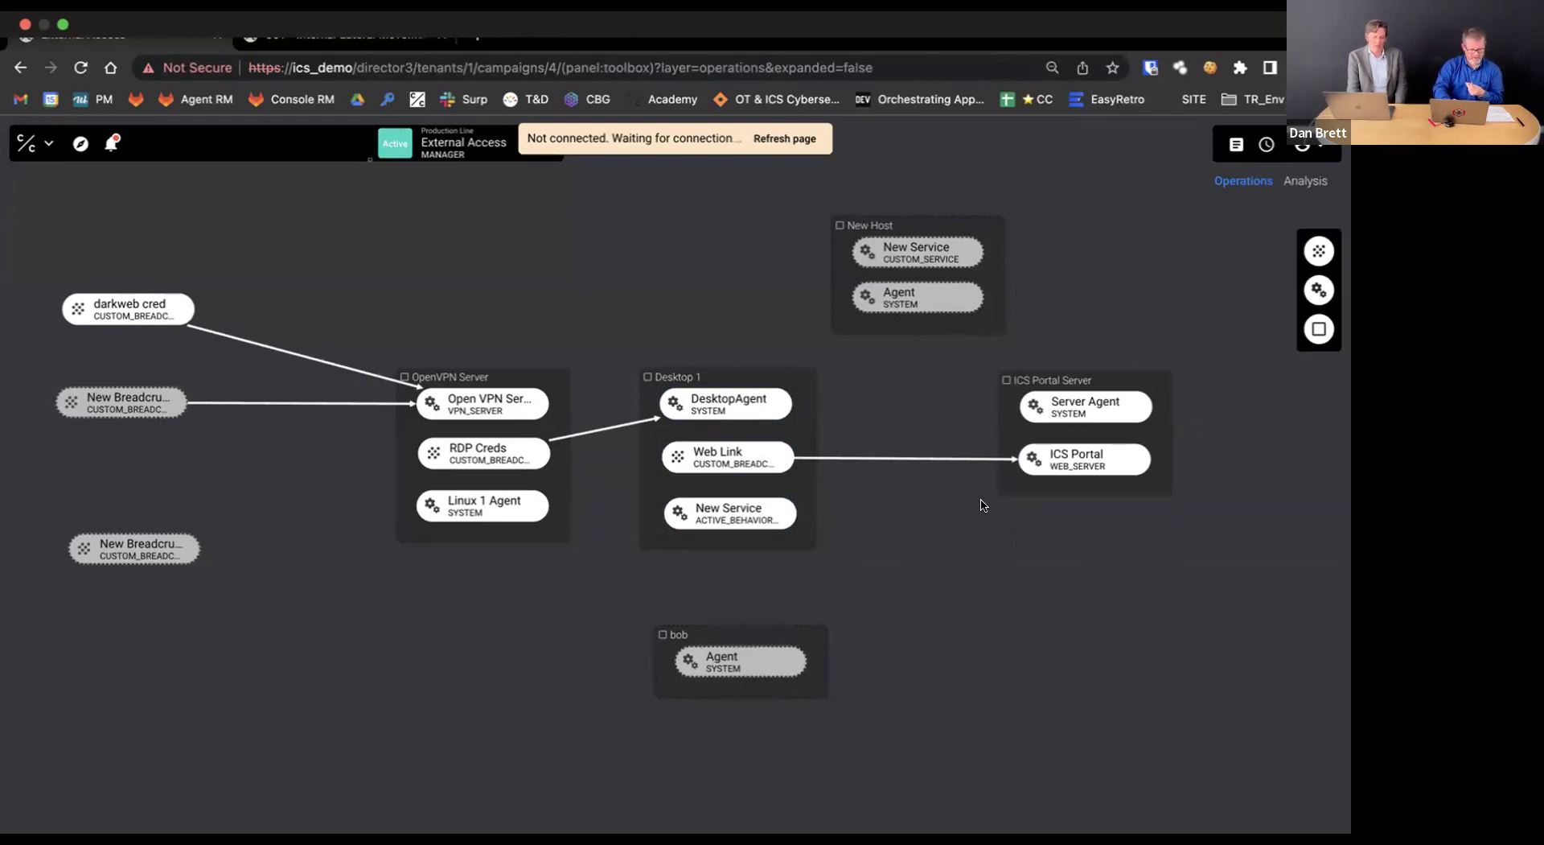
Show the External Access campaign's Analysis layer and switch to the already open 001 - Internal Lateral Movement campaign
left_click(1314, 182)
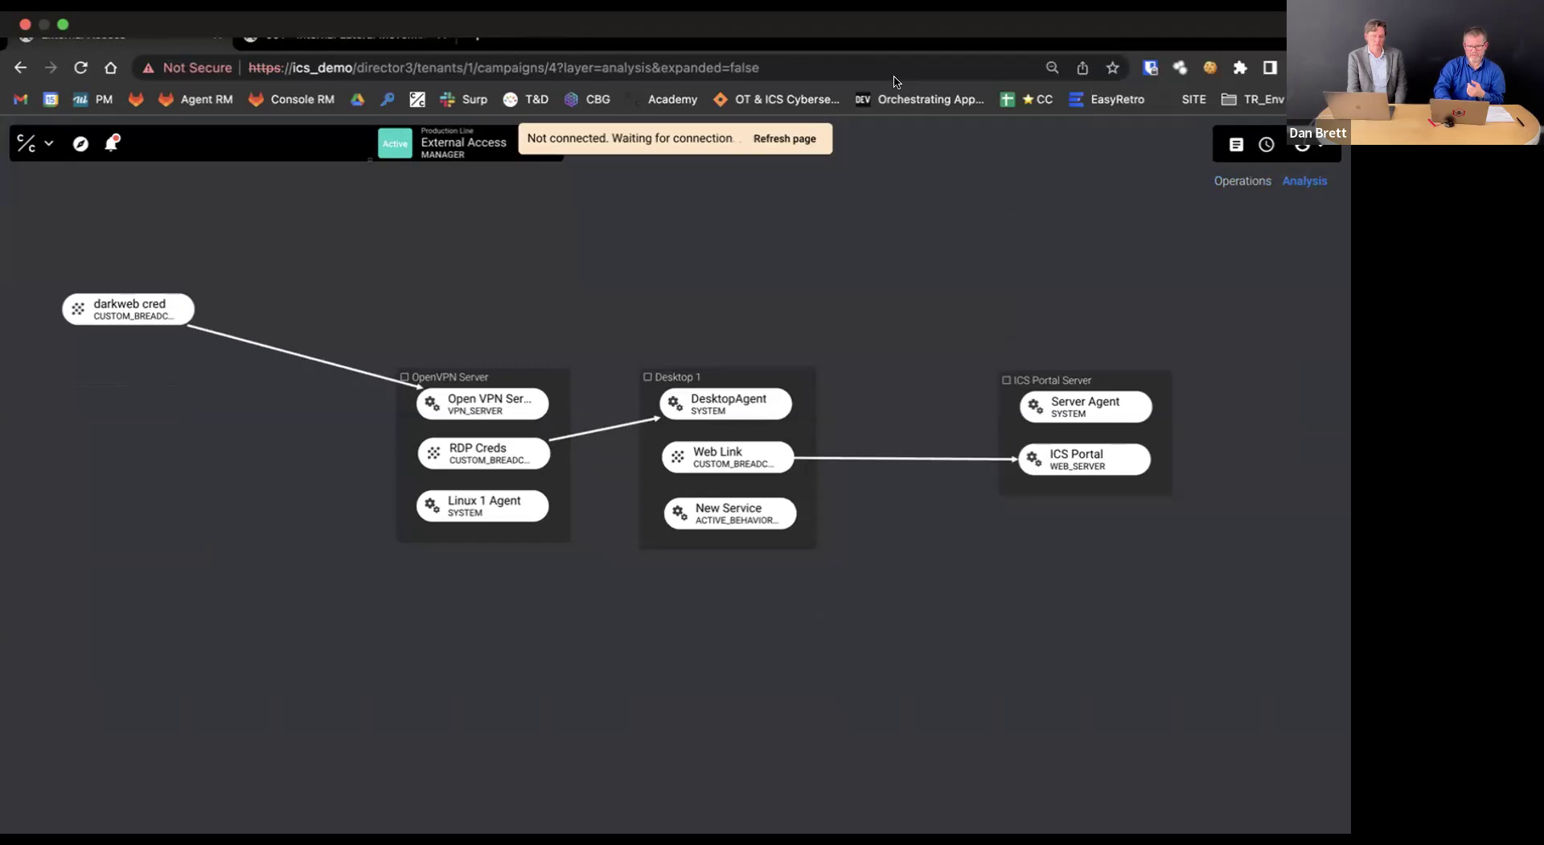
left_click(329, 41)
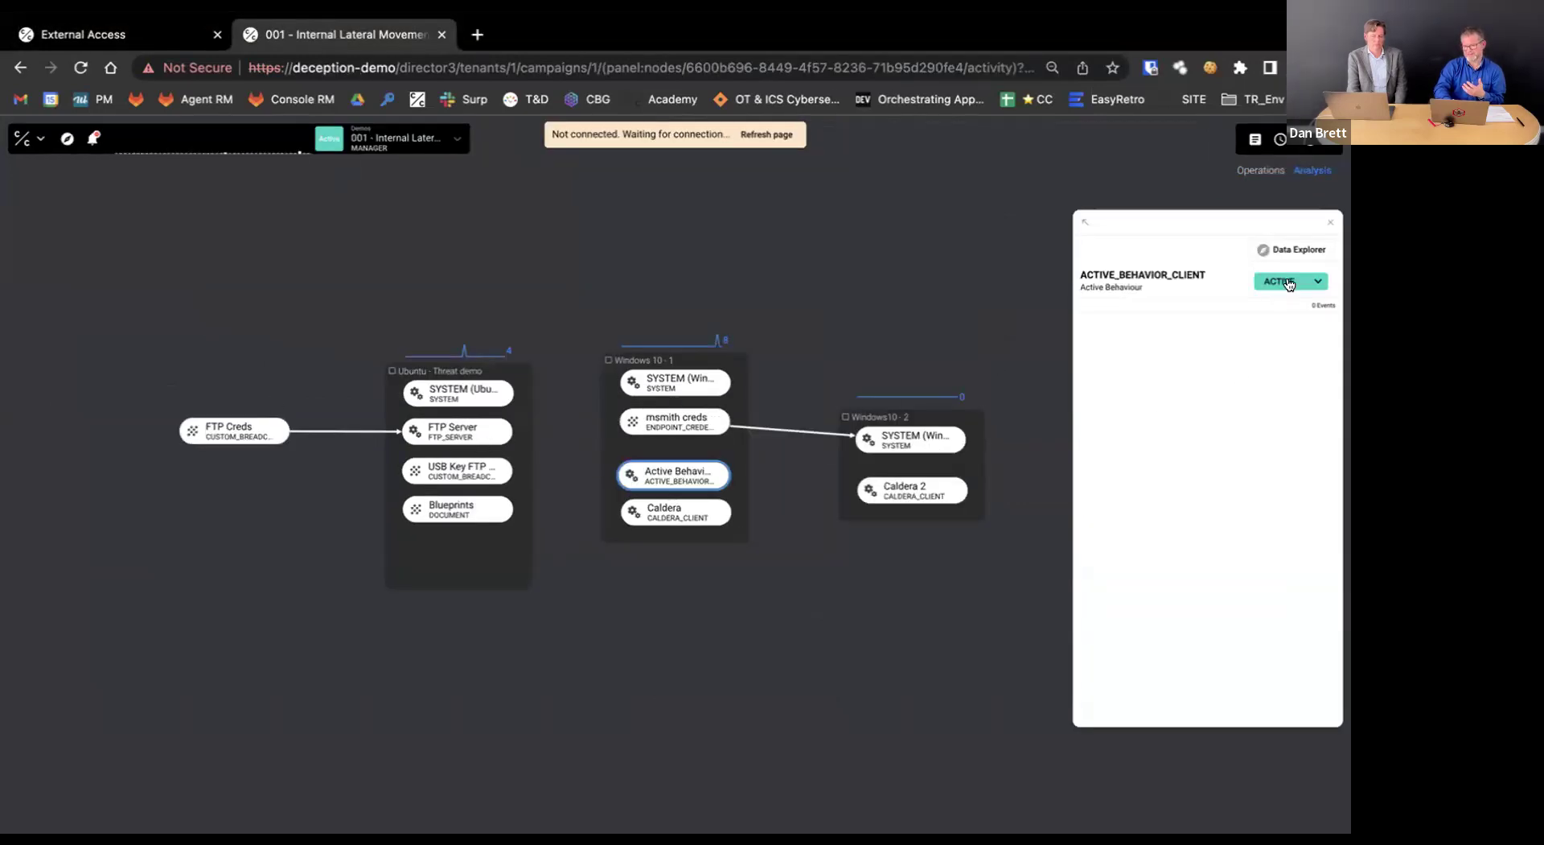
Return to the External Access campaign and review the ICS Portal Server's events in the Data Explorer
left_click(1319, 172)
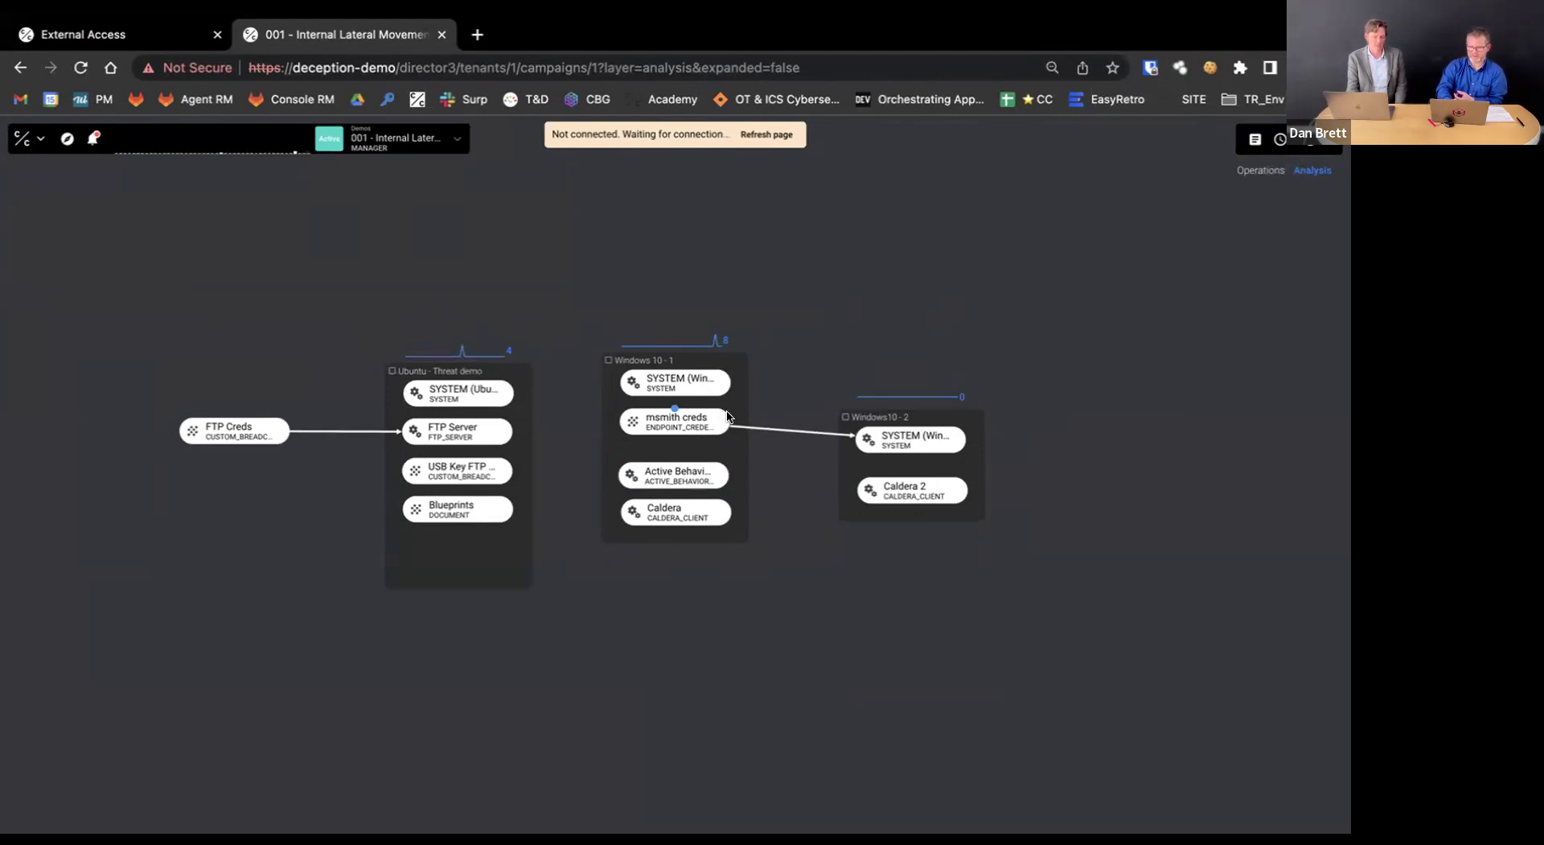
left_click(129, 34)
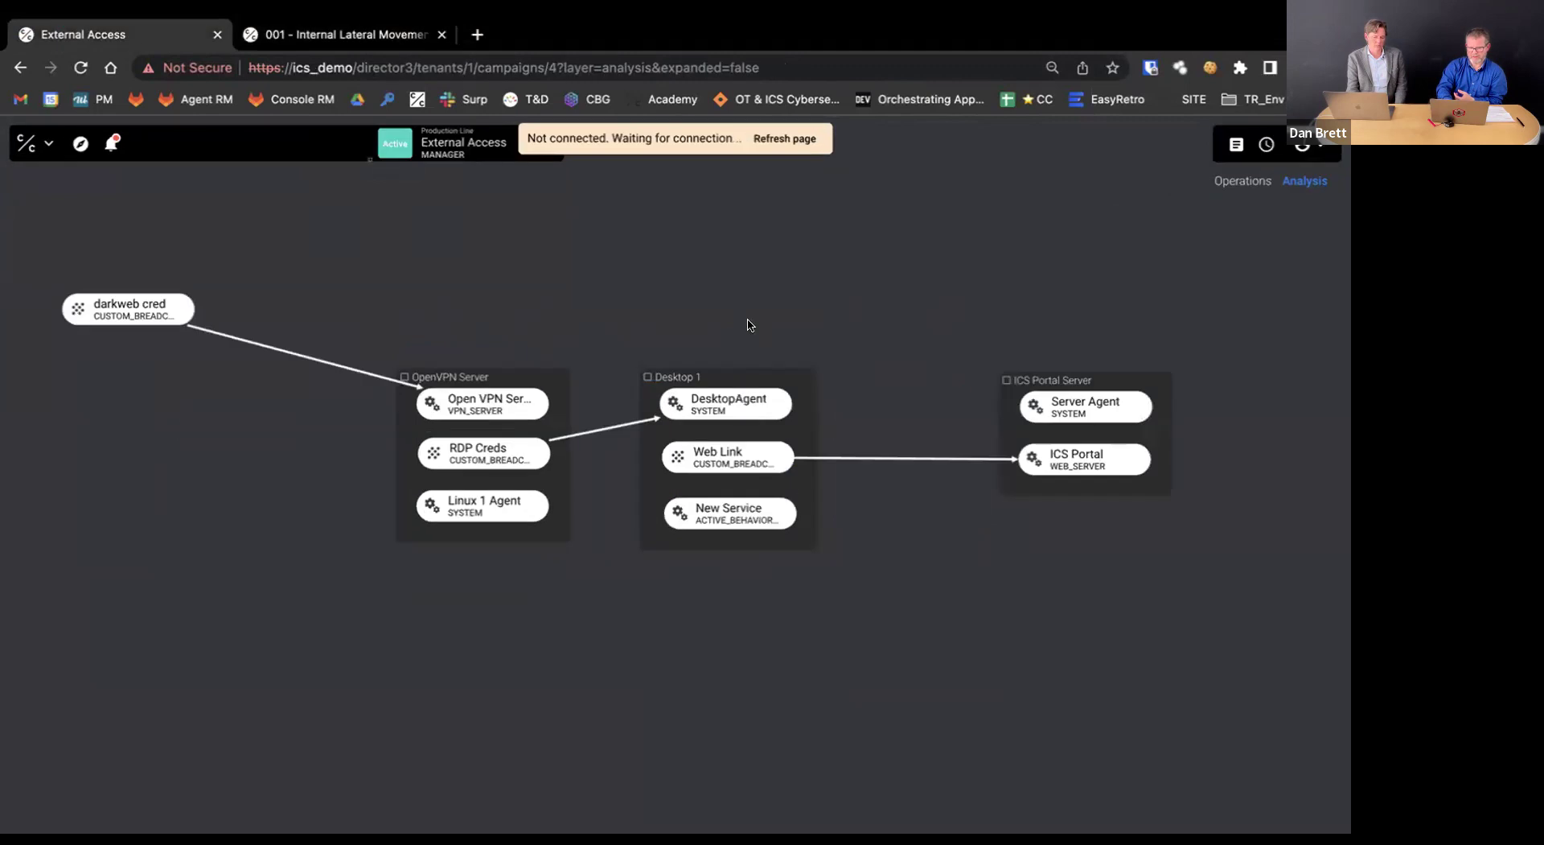
left_click(1004, 441)
left_click(1270, 277)
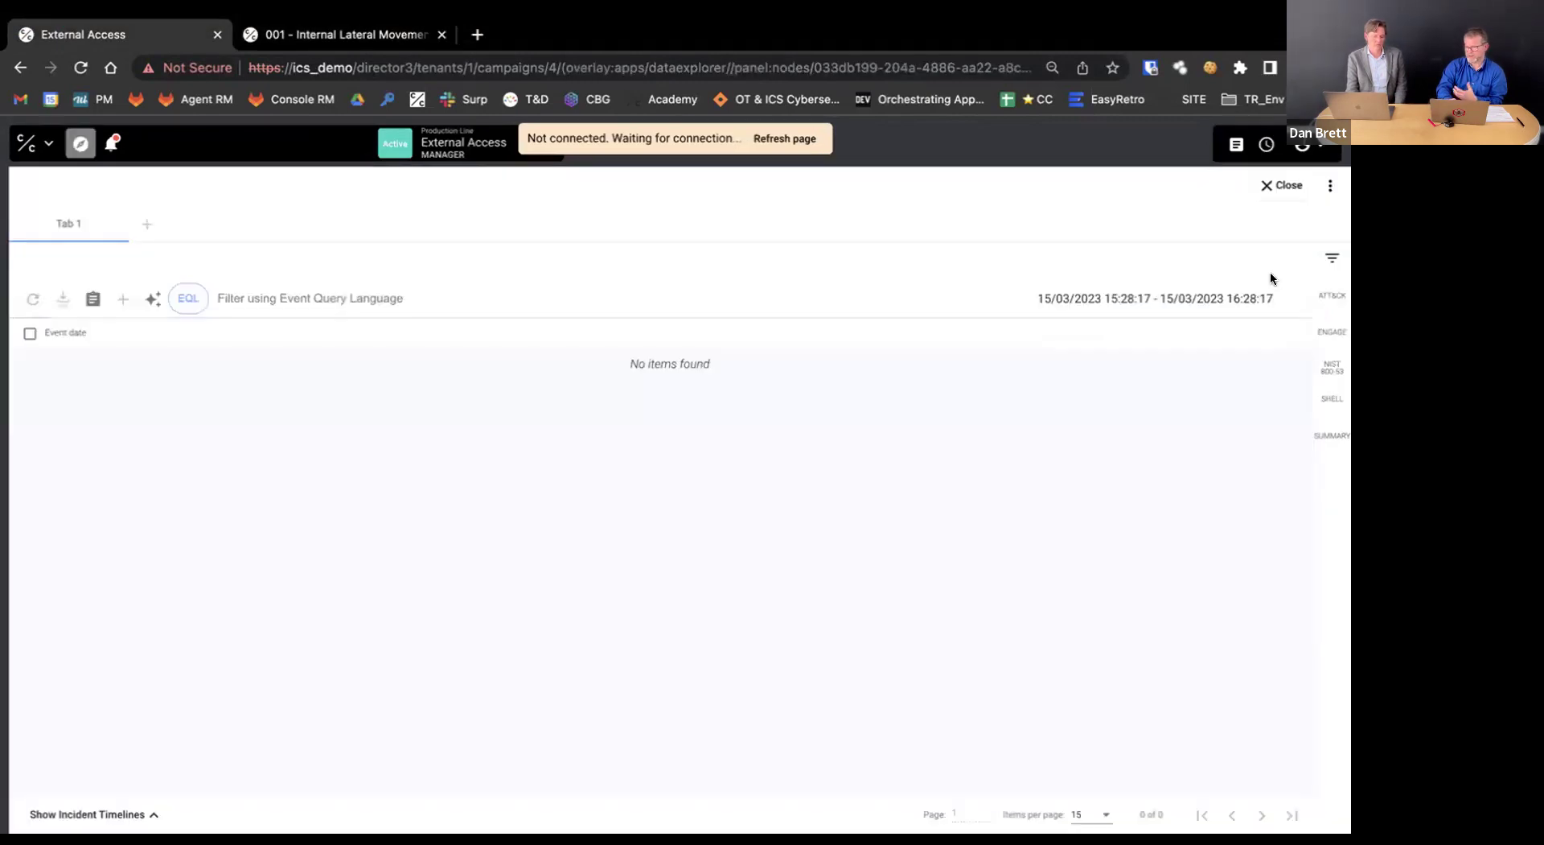
scroll(1227, 515, "down", 2)
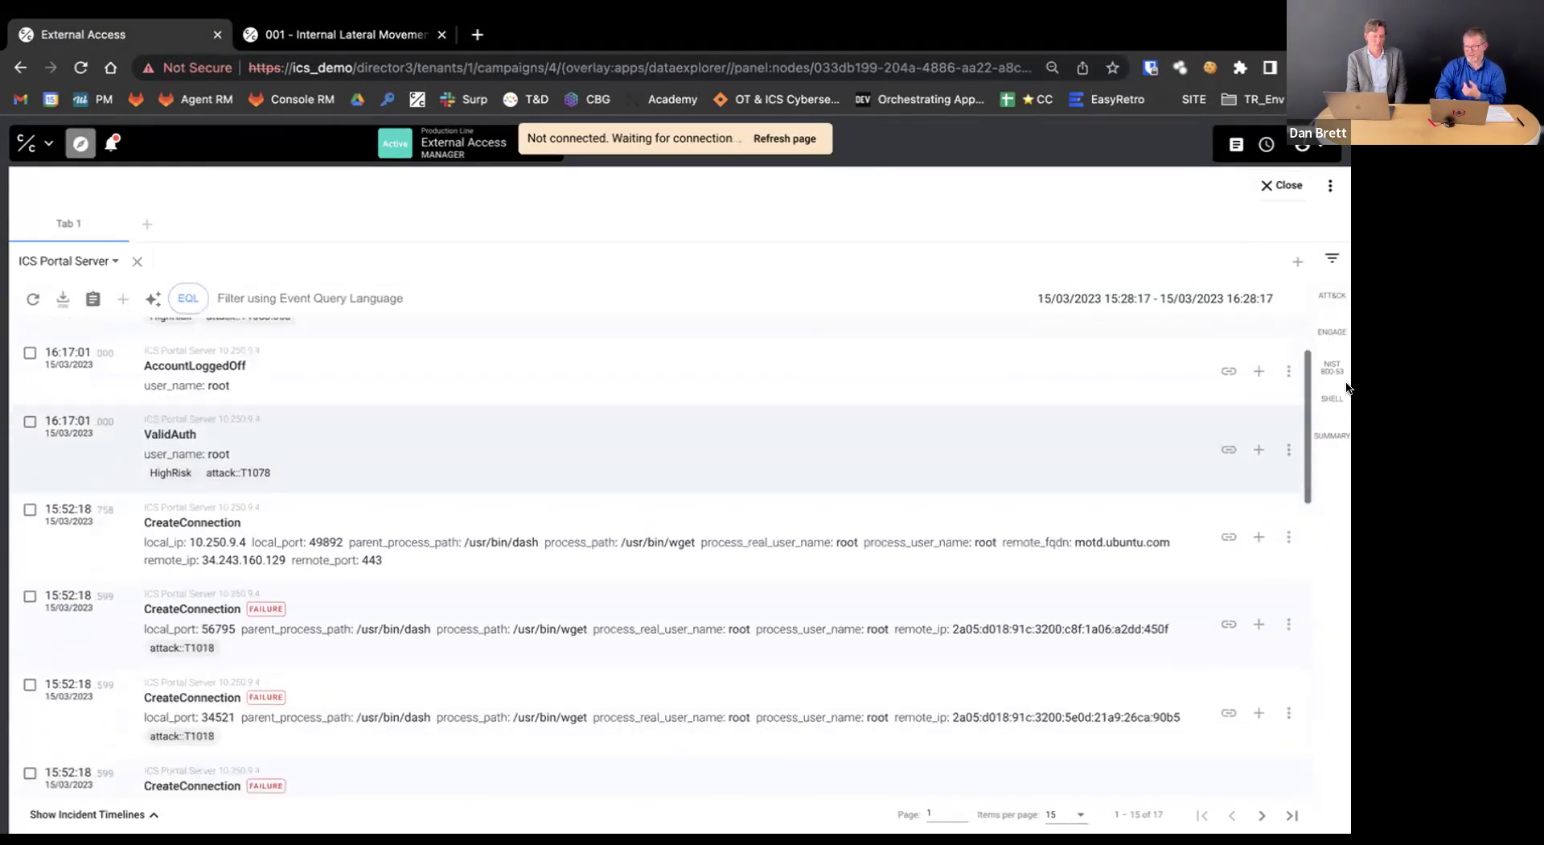
Examine the event filters and MITRE ATT&CK matrix for the ICS Portal Server, and return to the campaign map
left_click(1332, 259)
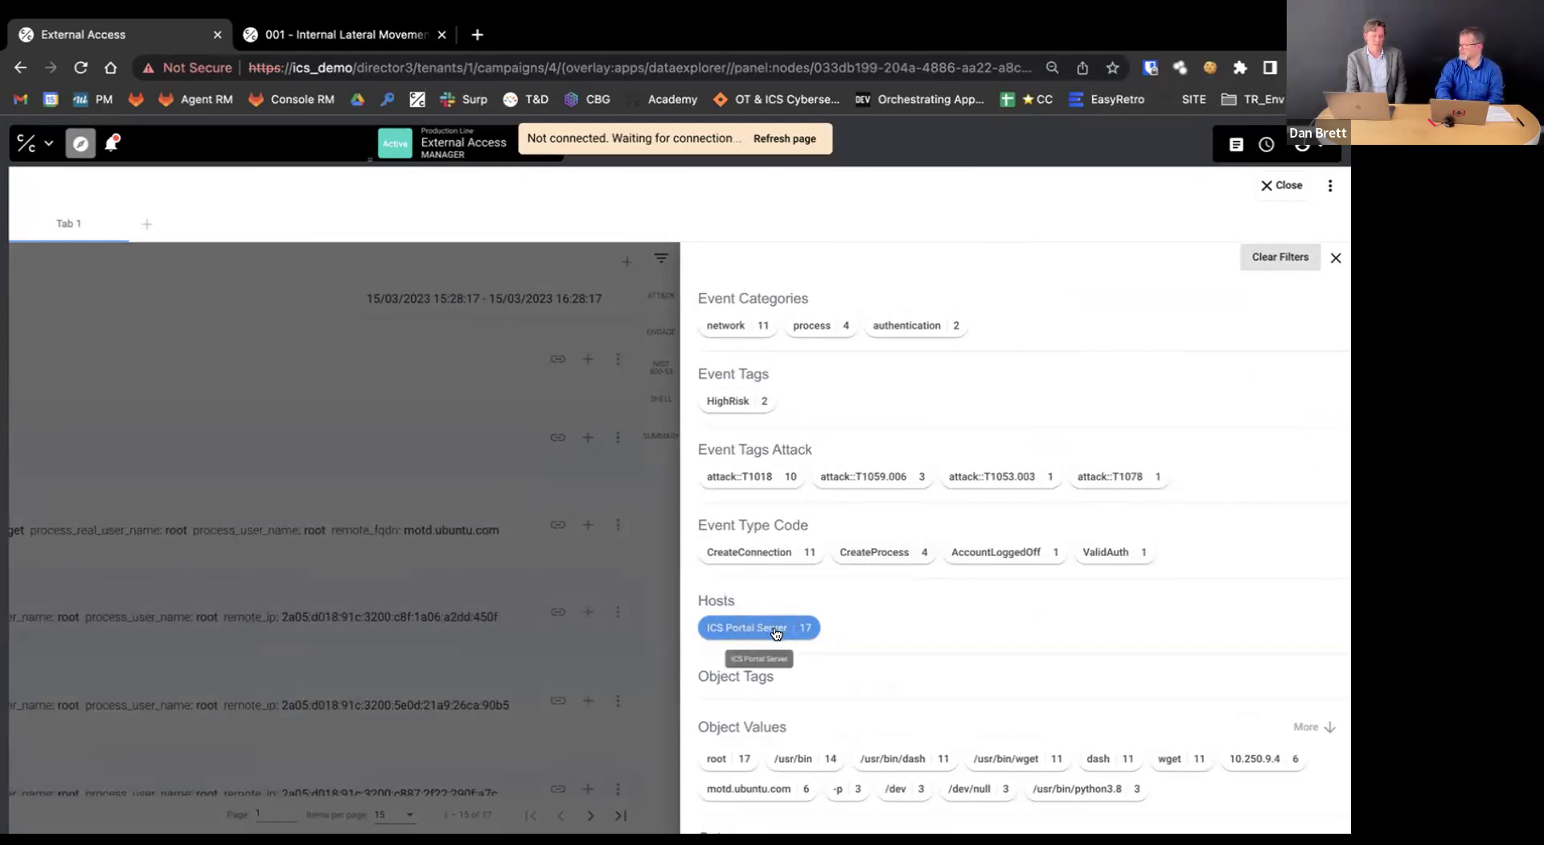
left_click(487, 418)
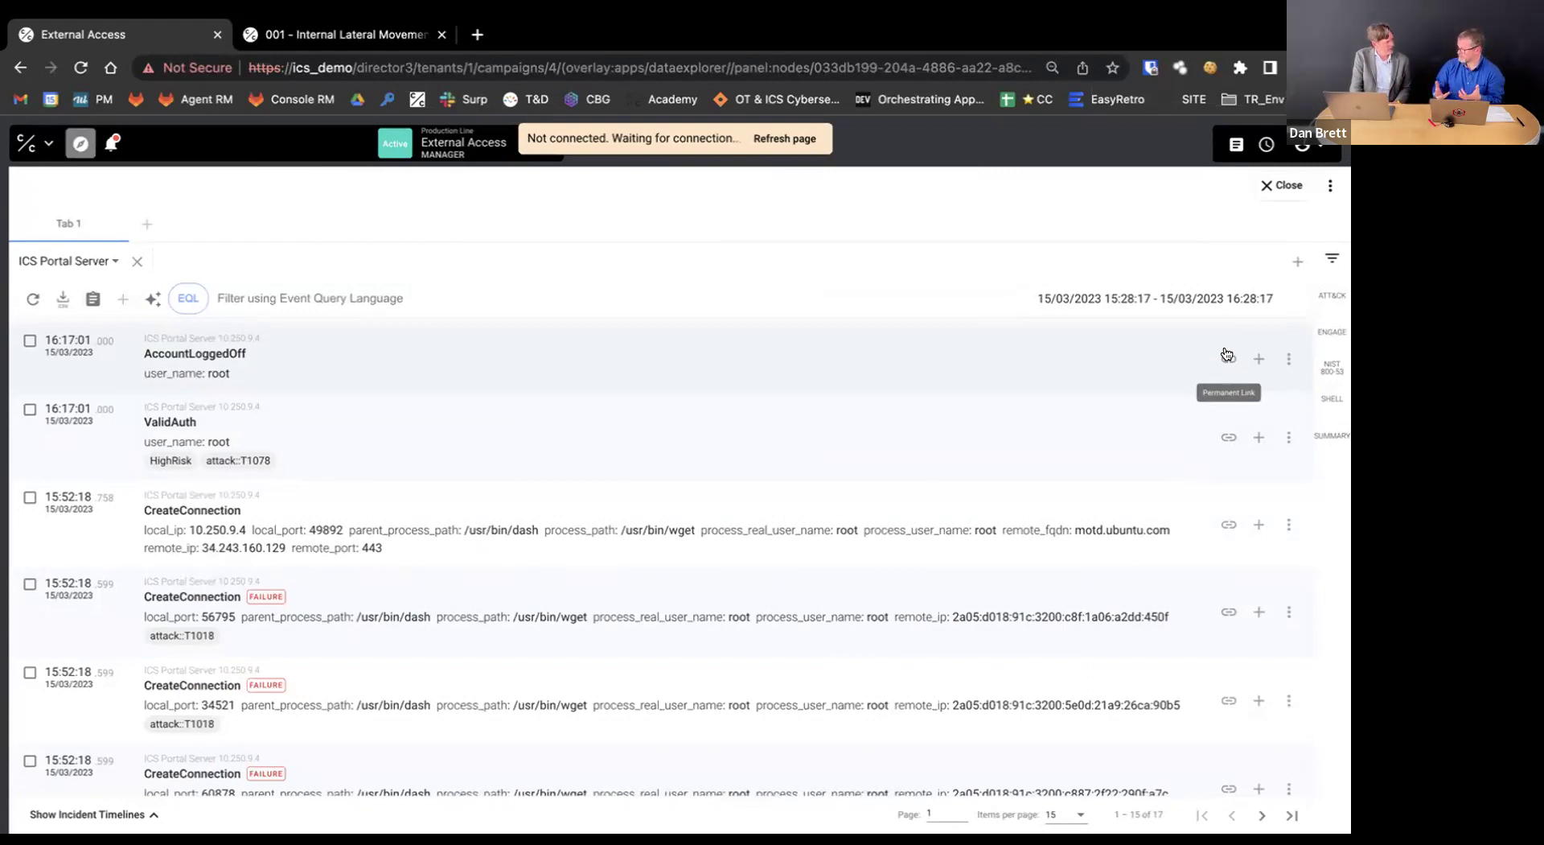
left_click(1329, 296)
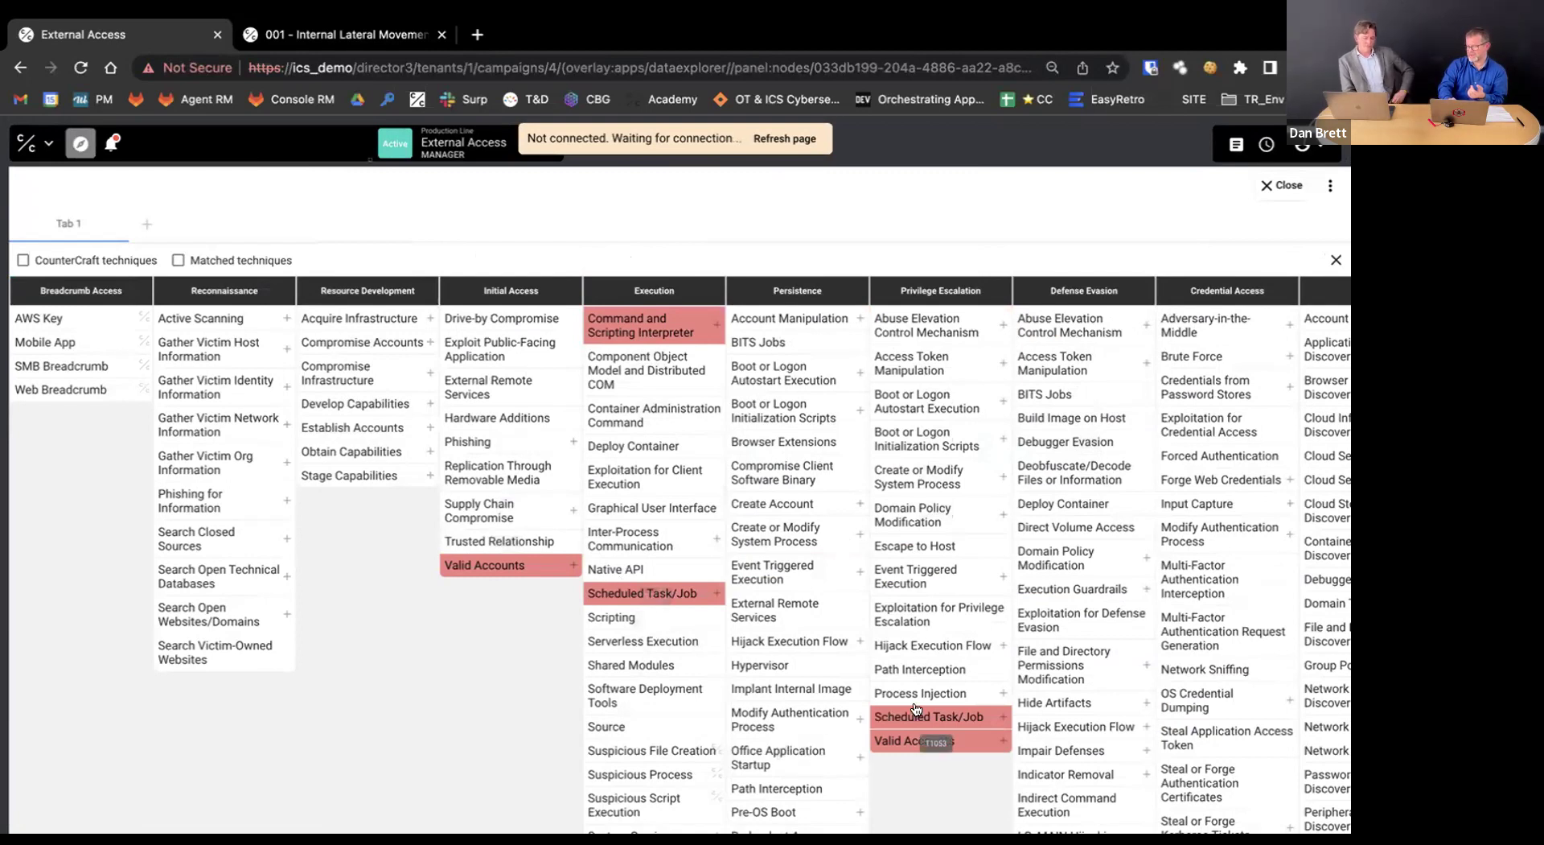
left_click(1329, 264)
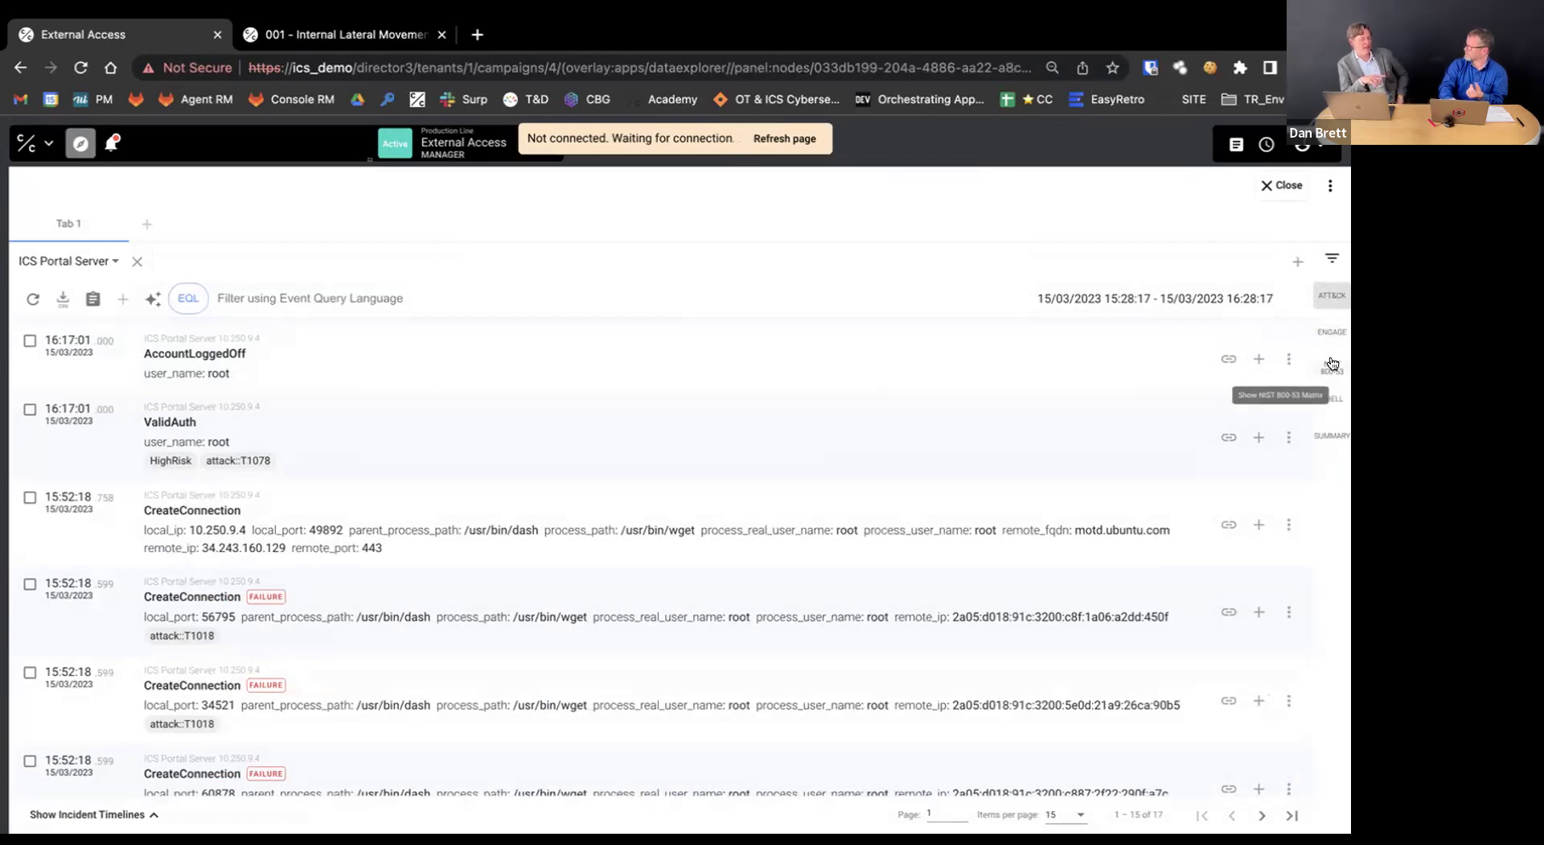
left_click(1273, 192)
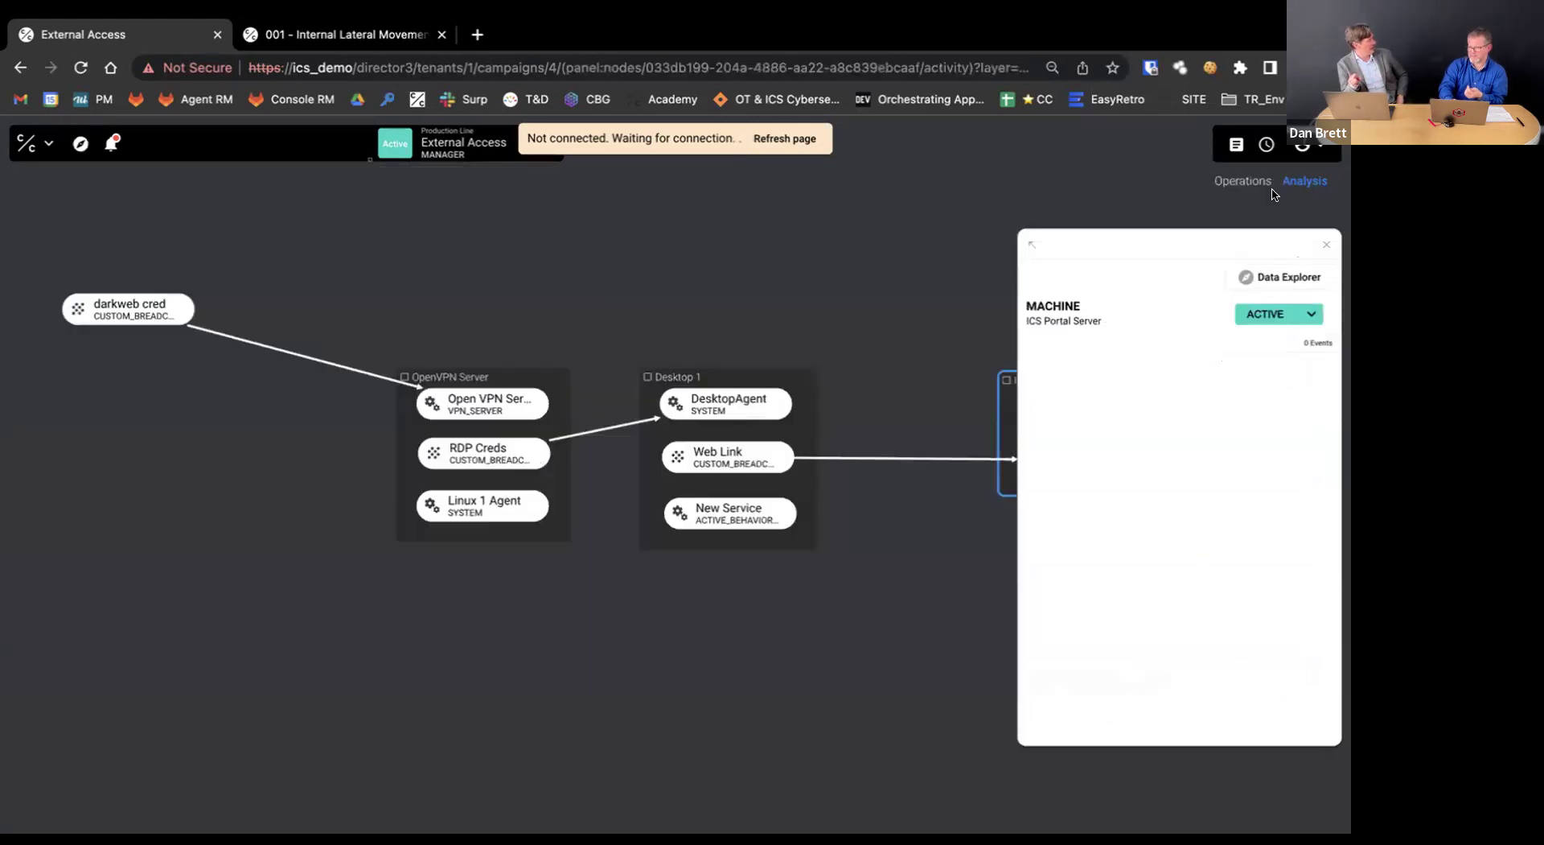
left_click(1331, 238)
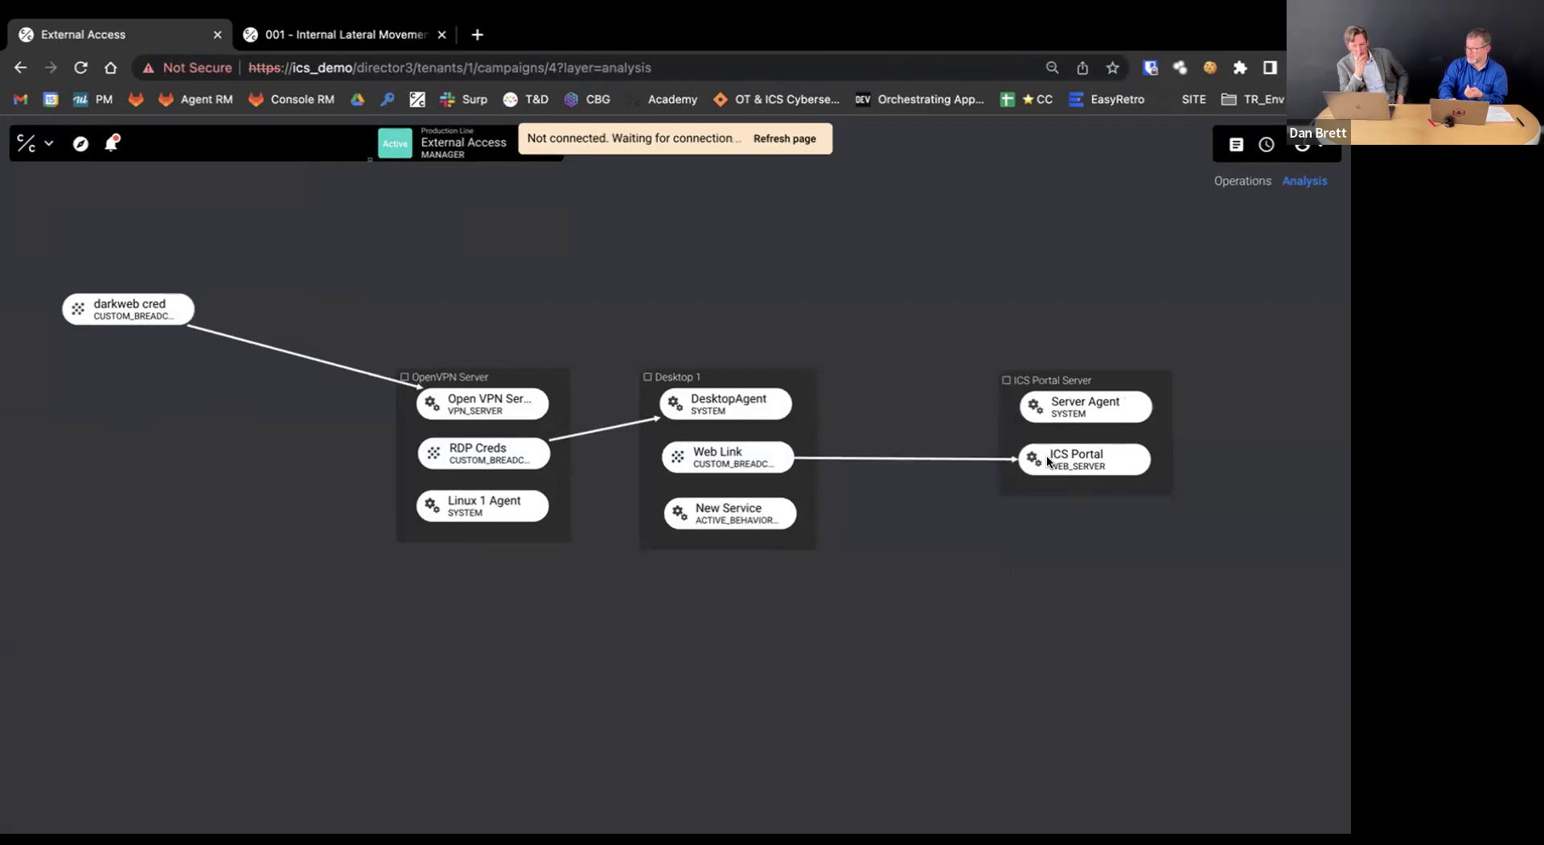
Reopen the Data Explorer to look through the ATT&CK matrix's techniques across the tactics, and close it
left_click(80, 143)
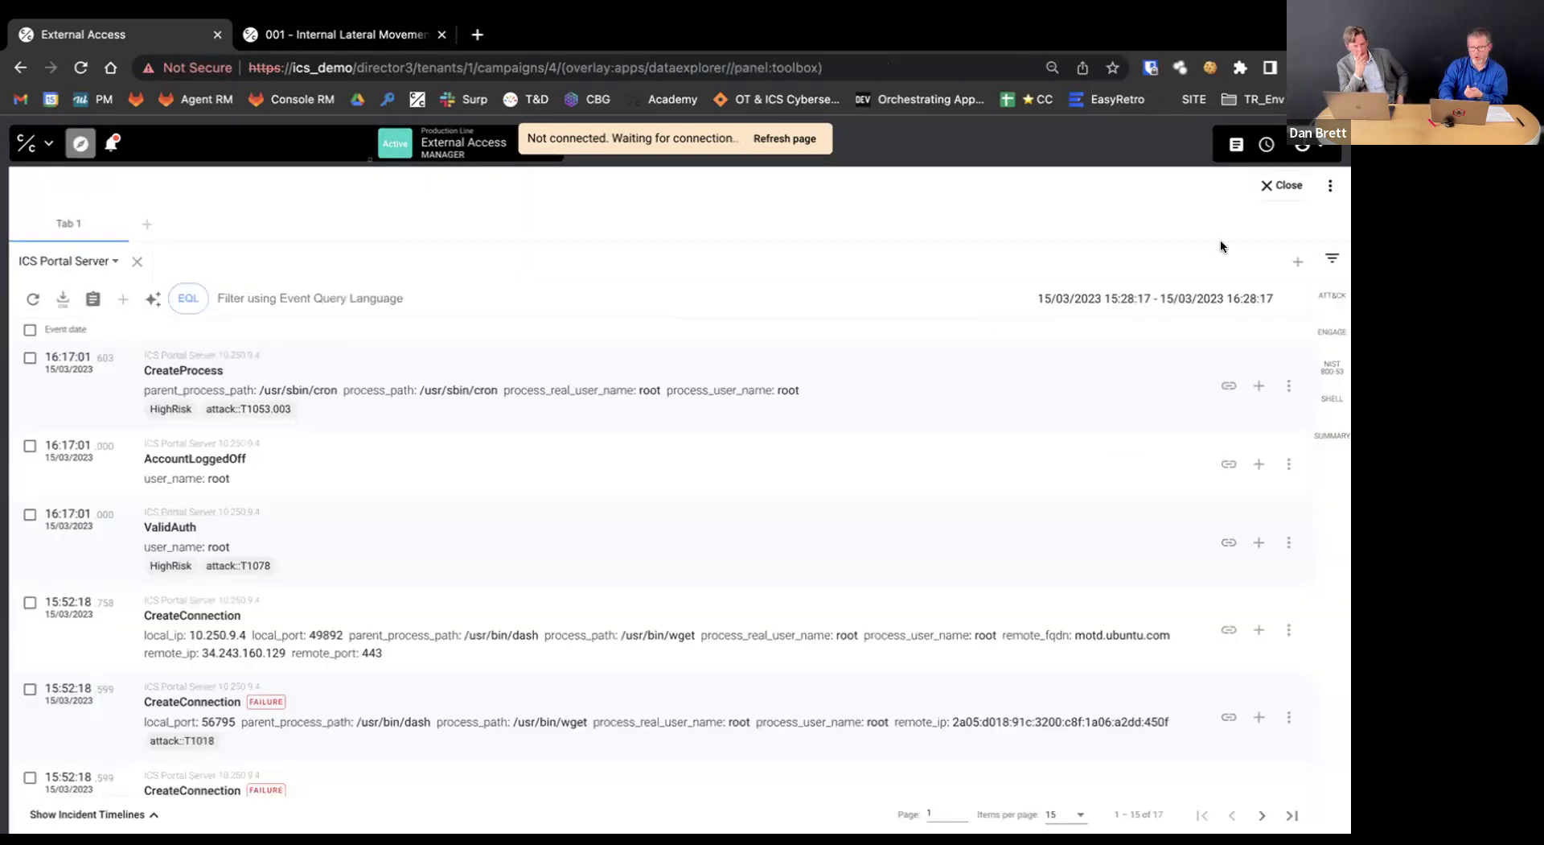
left_click(1331, 295)
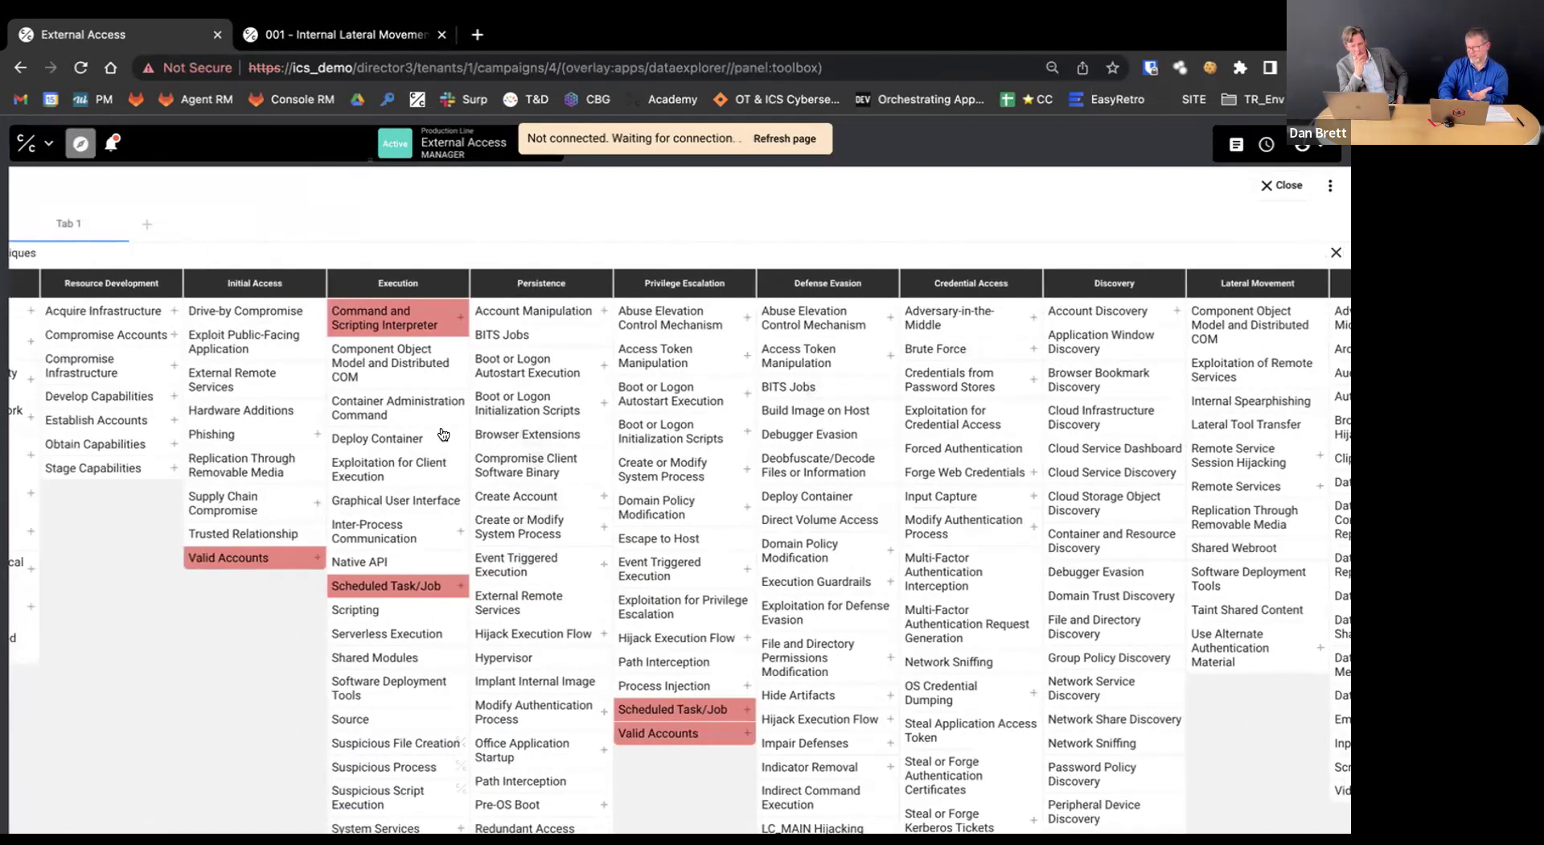
scroll(535, 595, "down", 1)
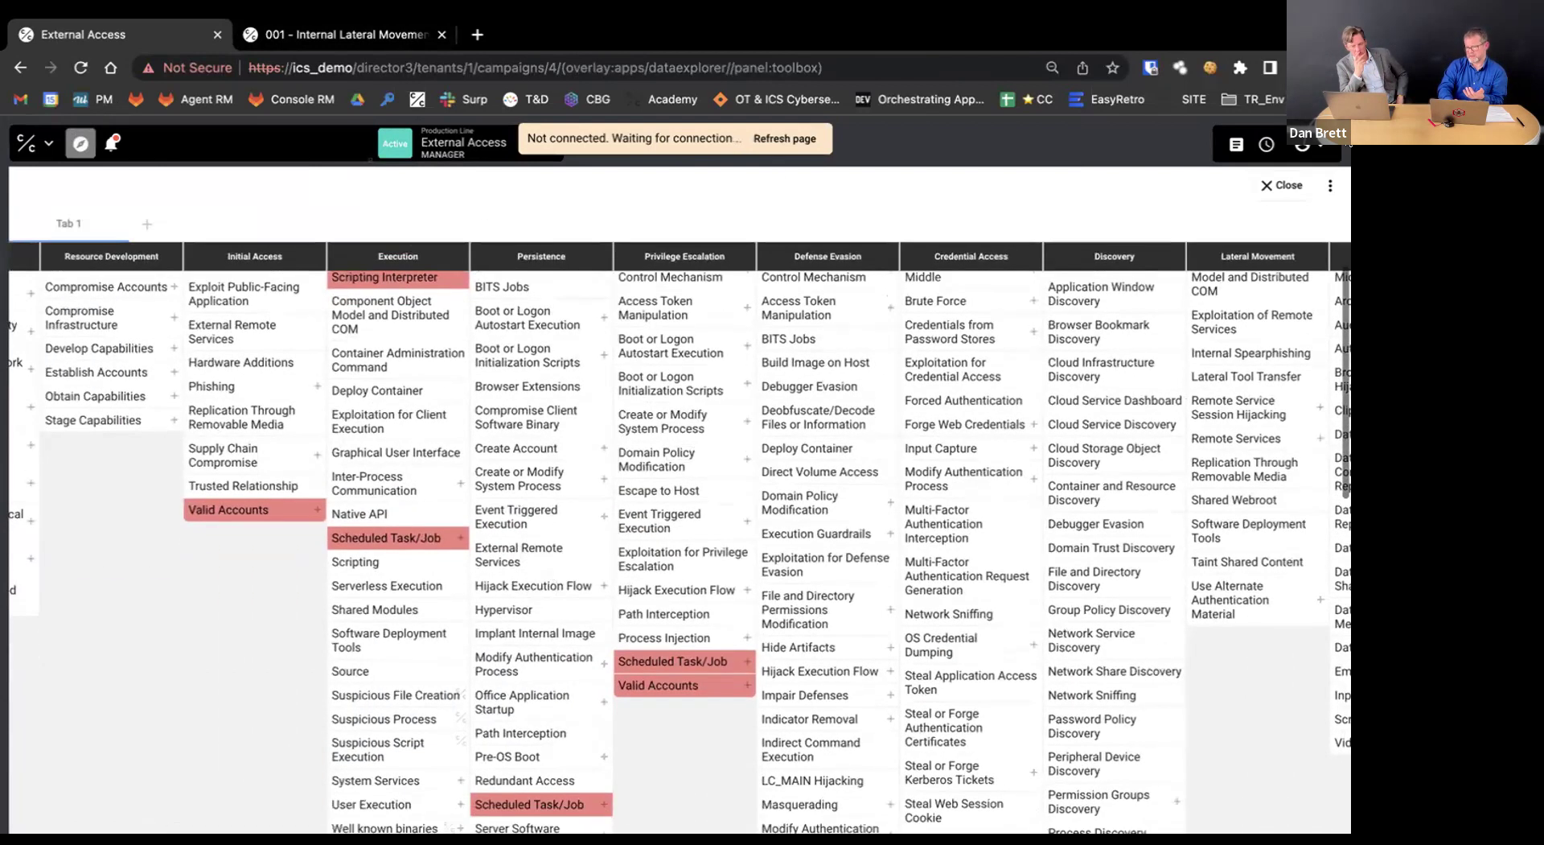
left_click(1284, 185)
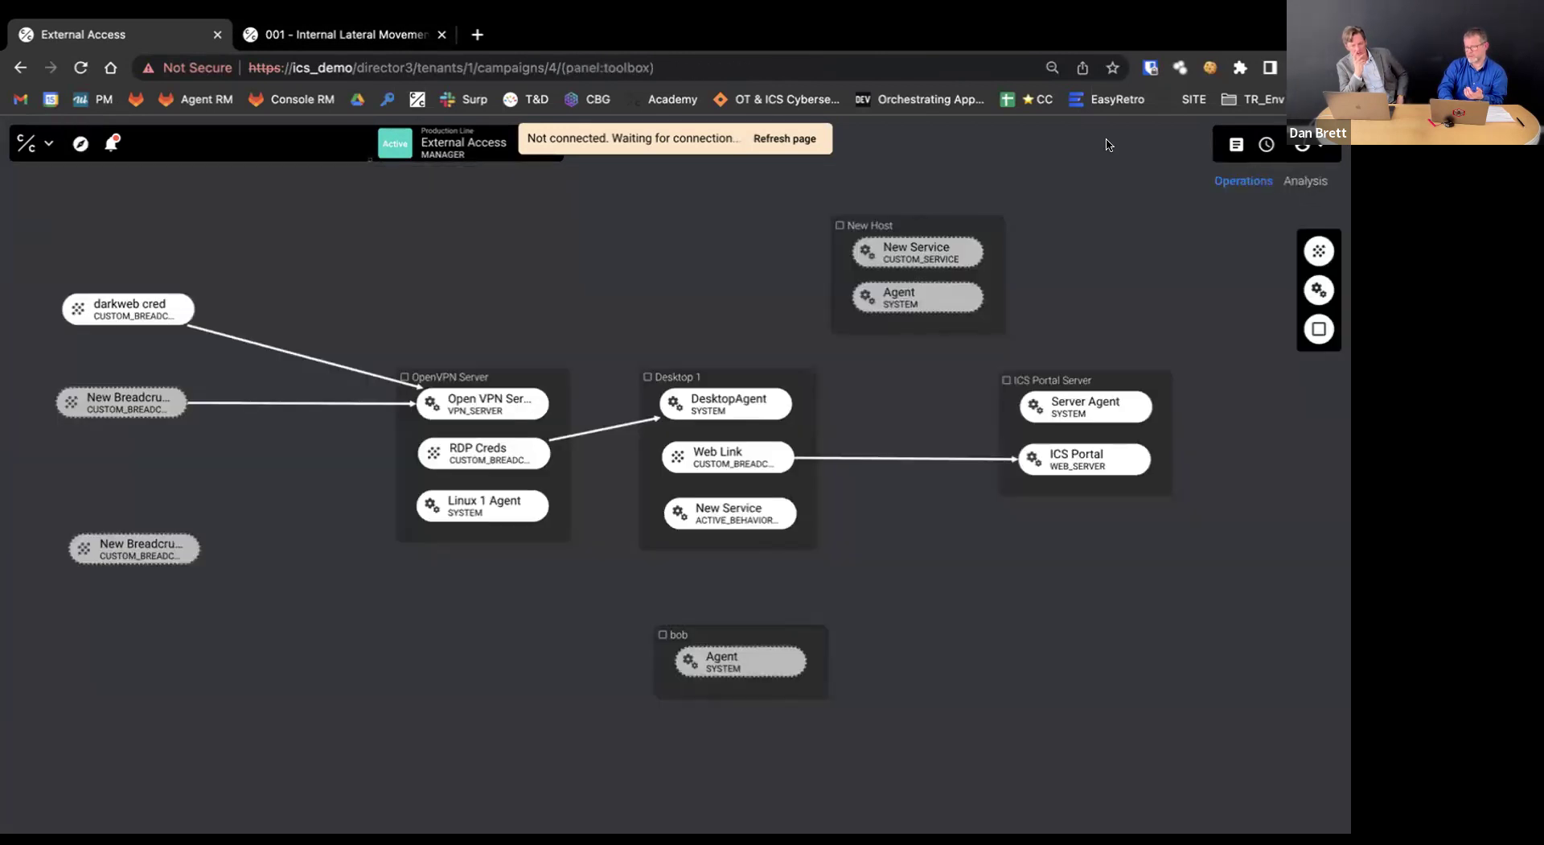
Compare the ATT&CK matrix with the NIST 800-53 controls matrix for the ICS Portal Server events, and close the Data Explorer
left_click(80, 143)
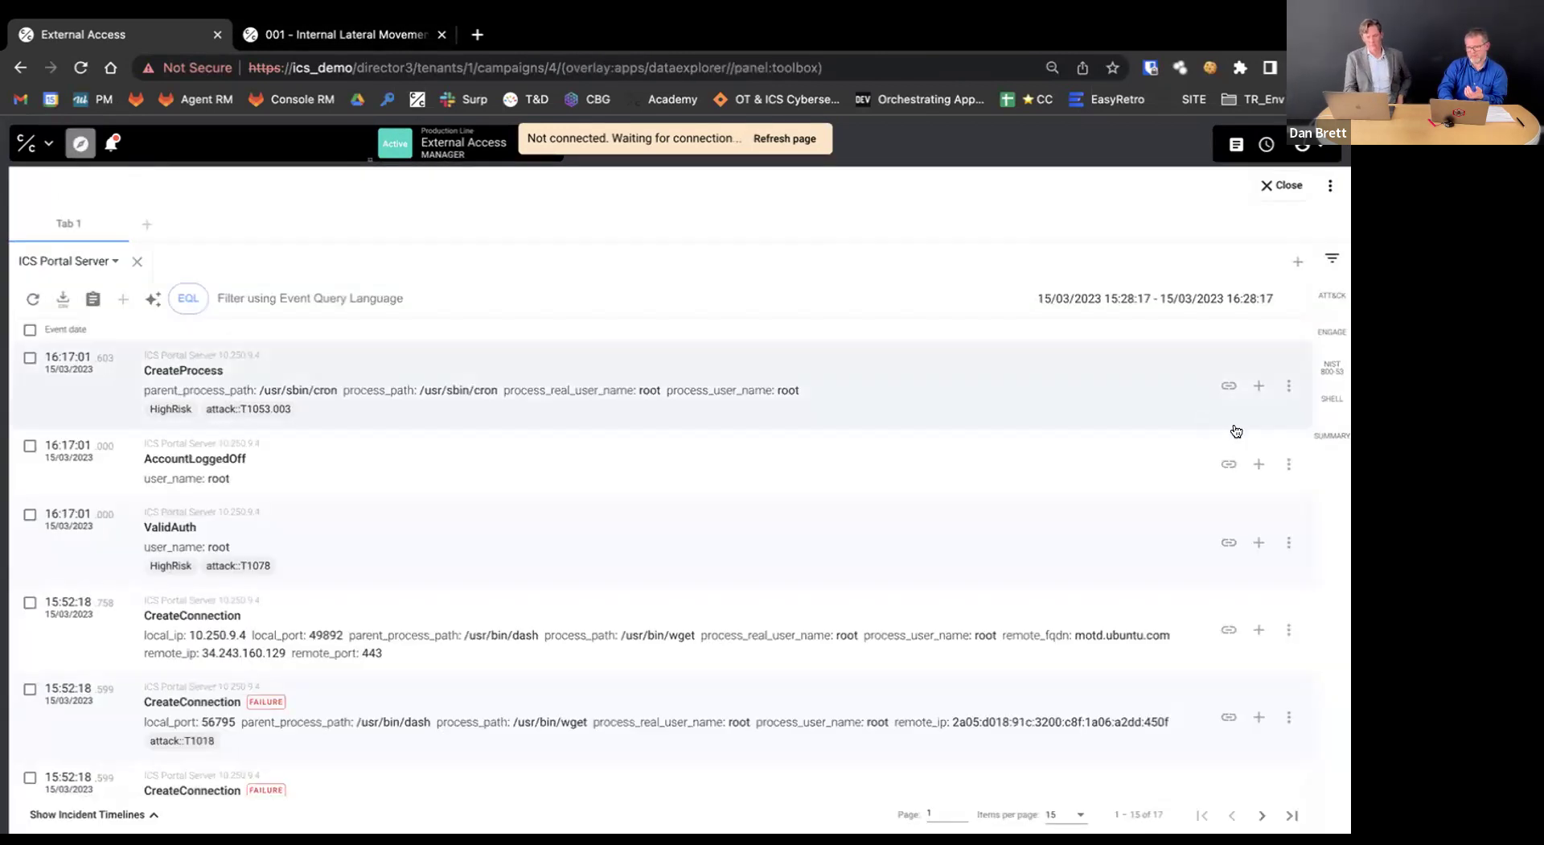
left_click(1340, 296)
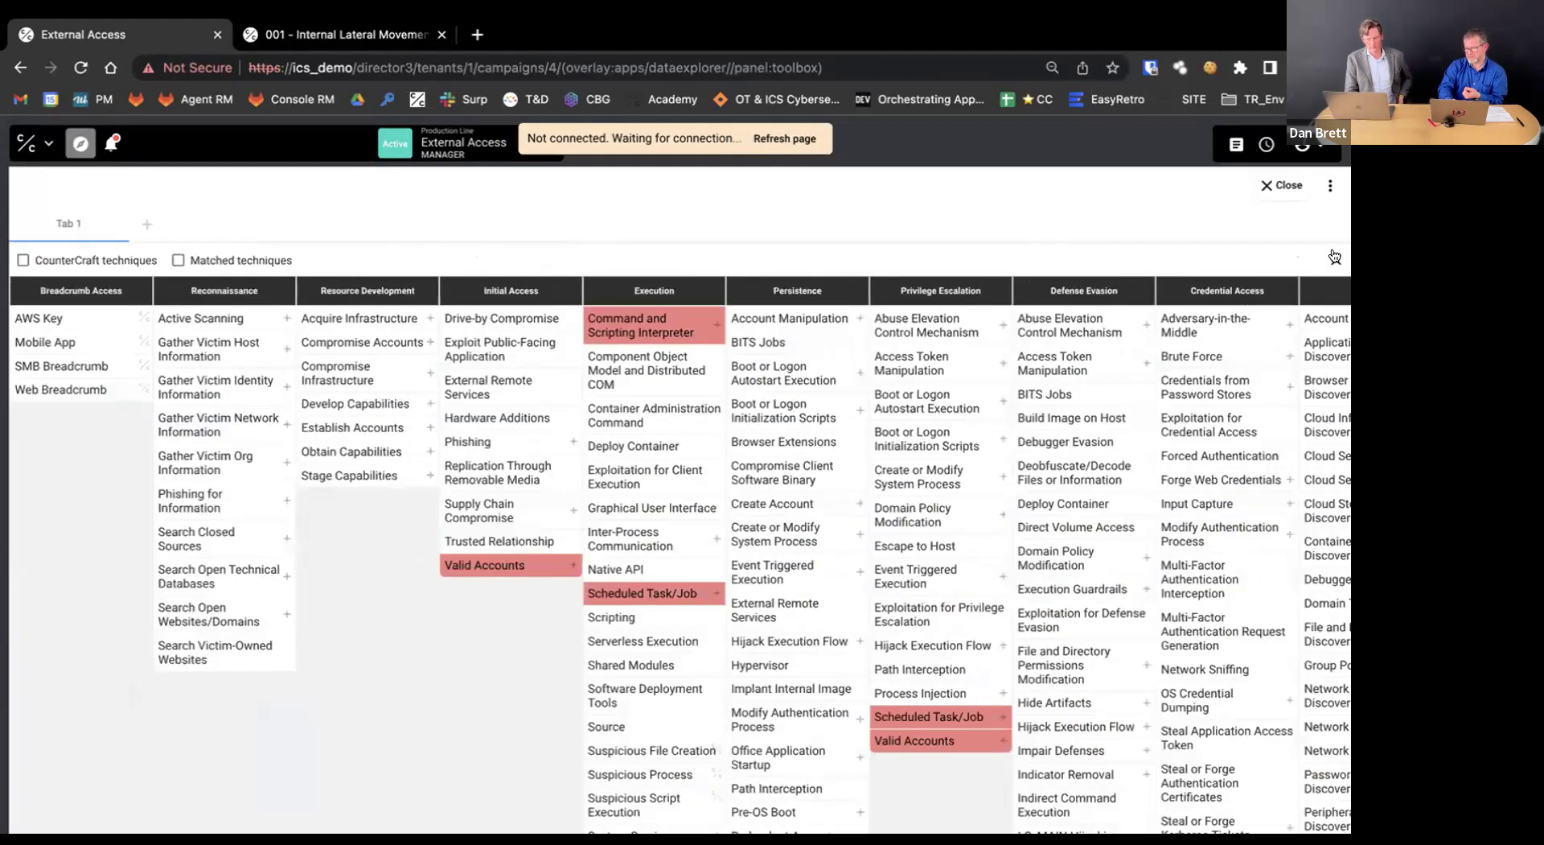
left_click(1331, 370)
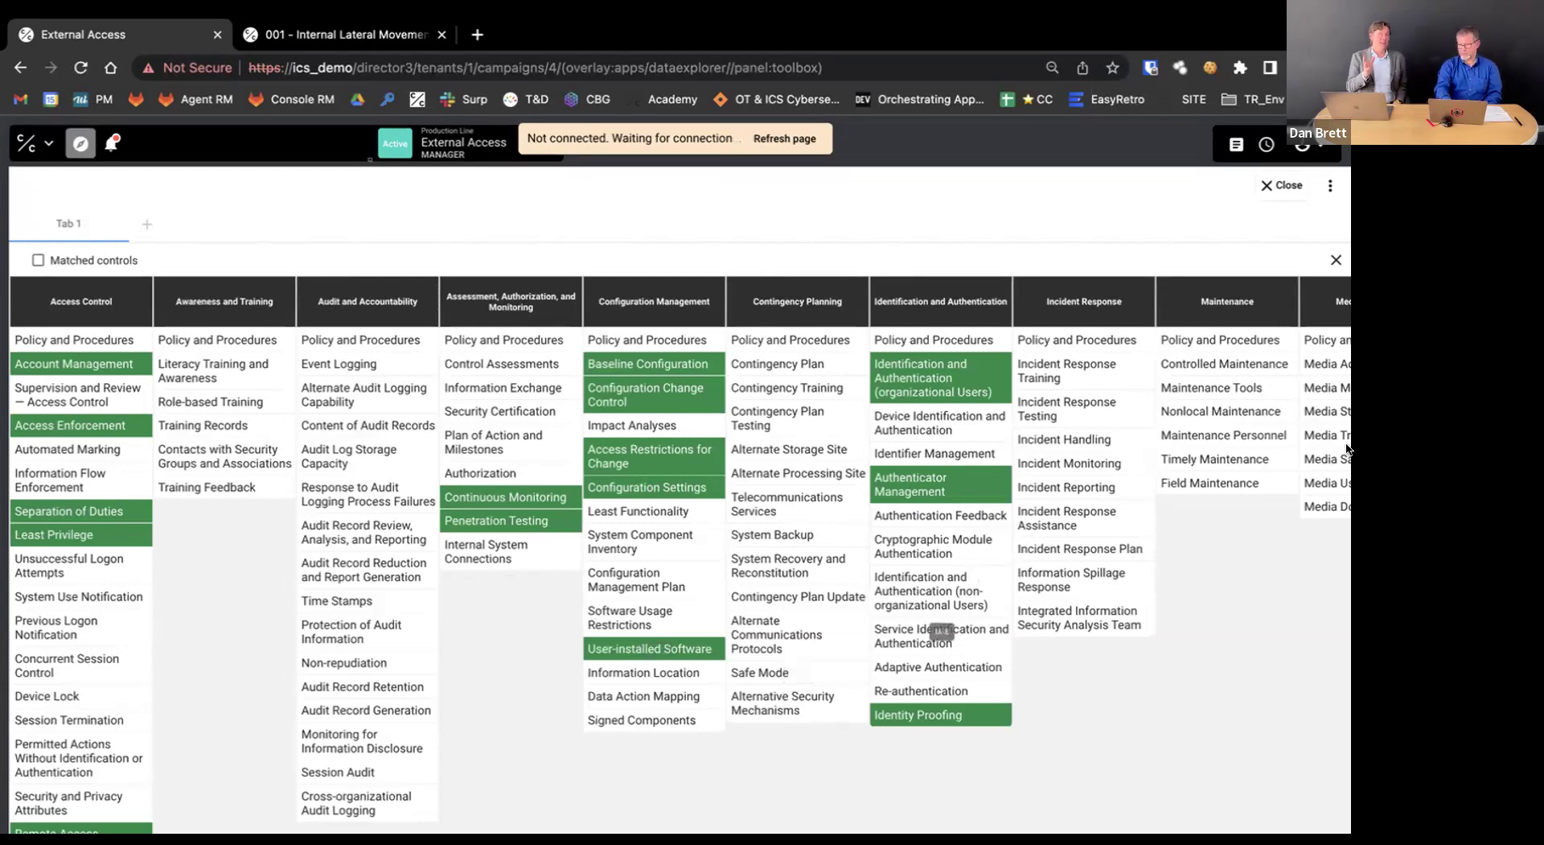
left_click(1336, 259)
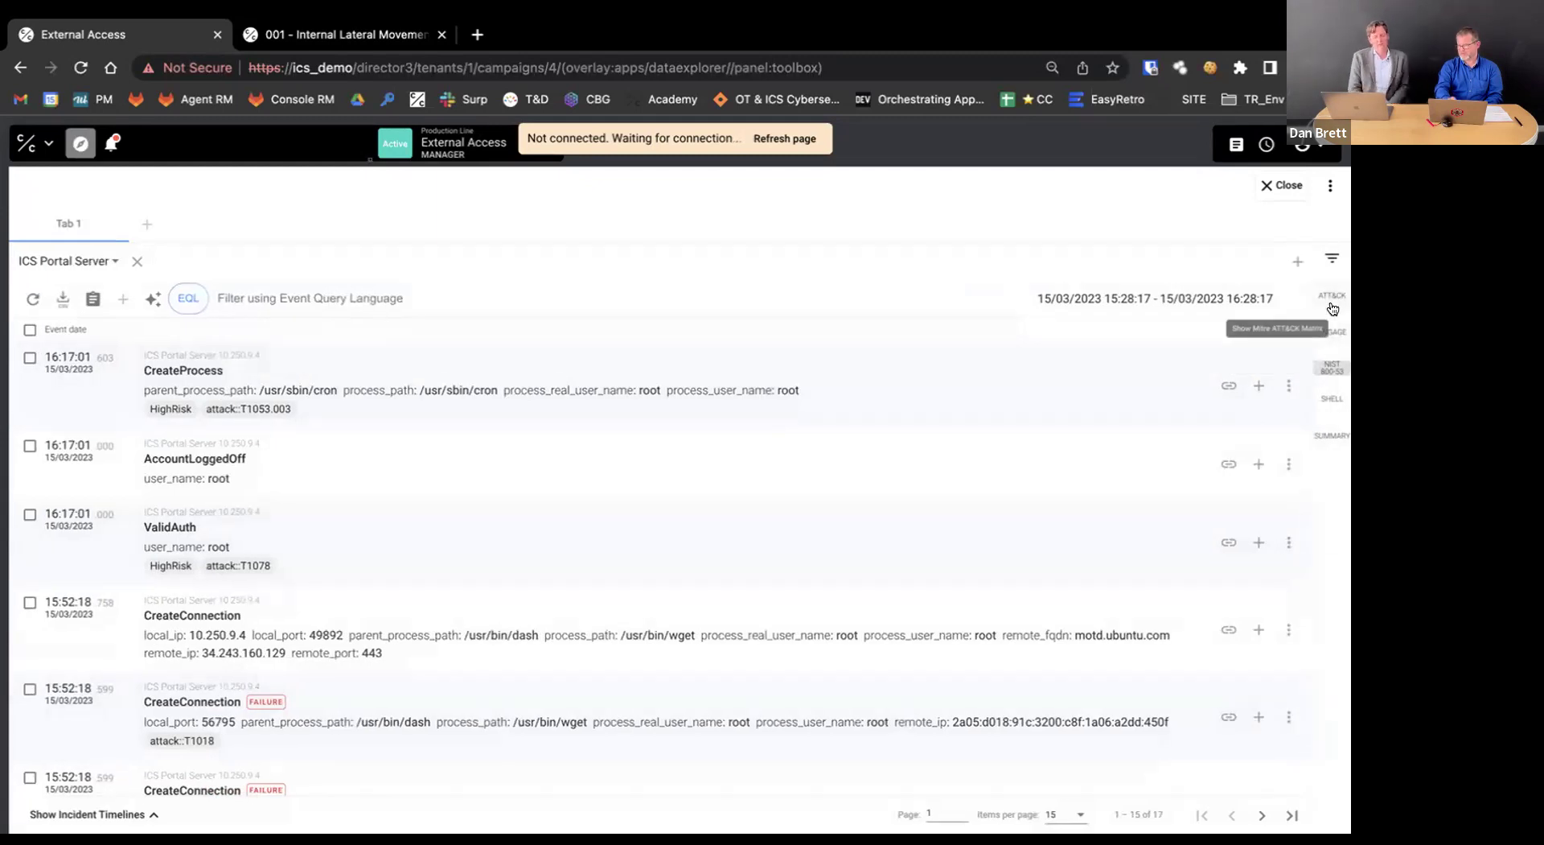
left_click(1331, 365)
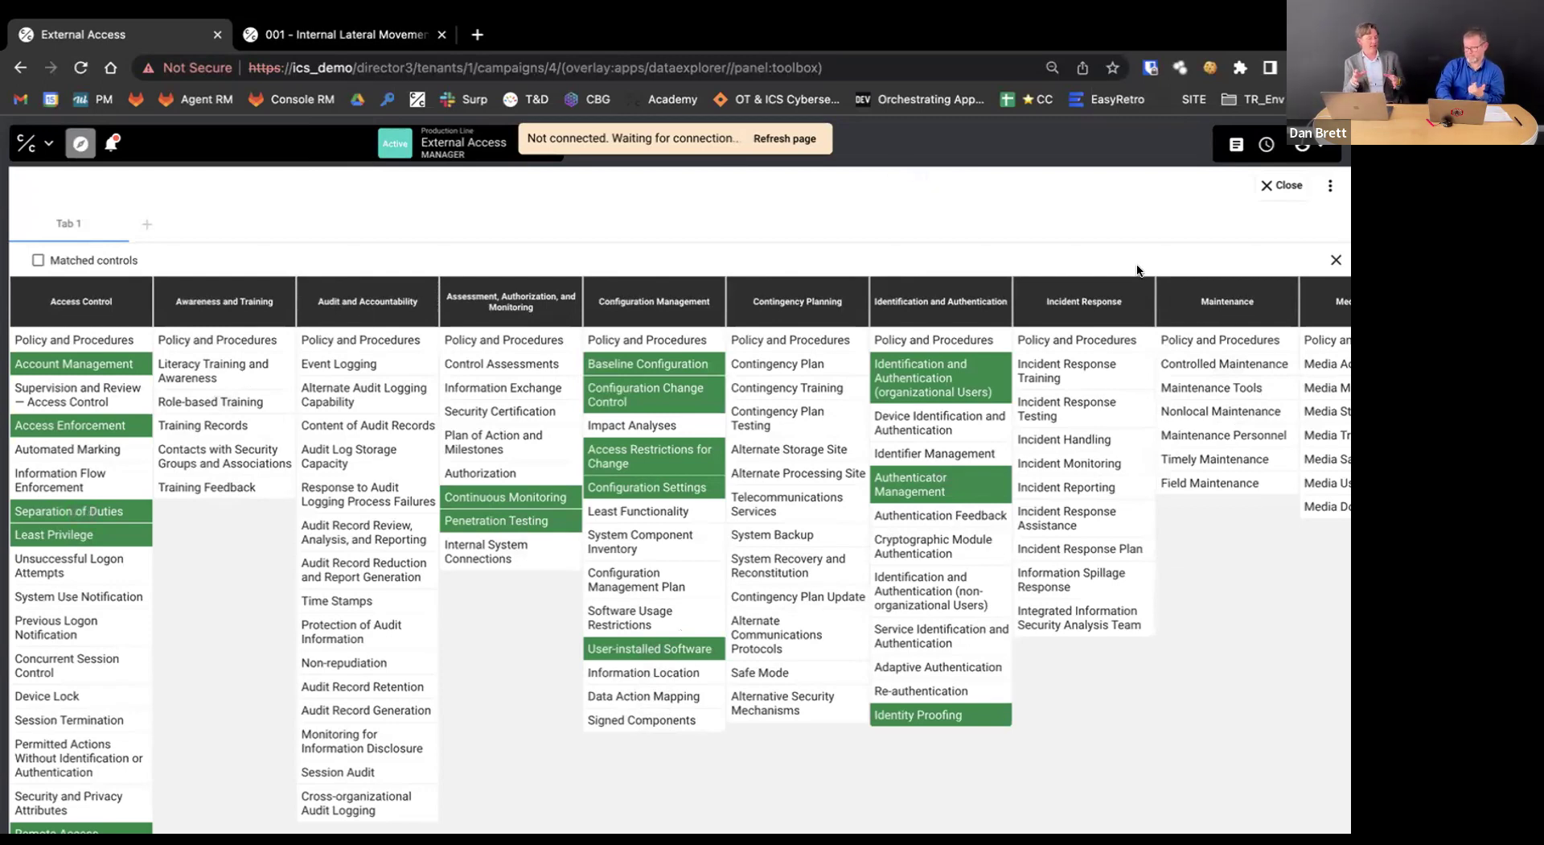
left_click(1280, 185)
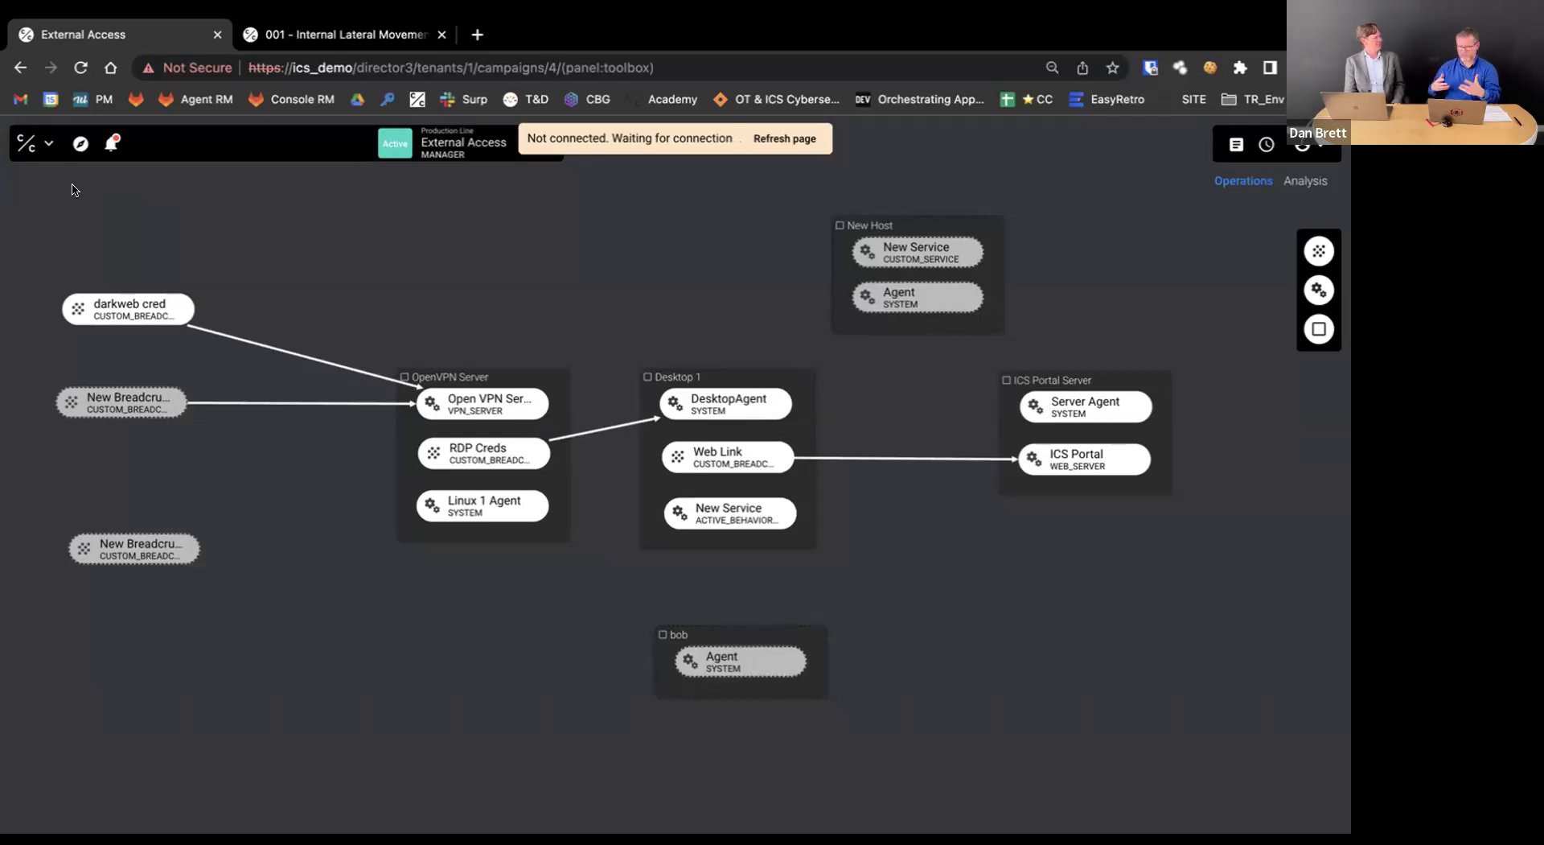
View the External Access campaign's rules, and reopen the campaign from the overview of all campaigns
left_click(34, 149)
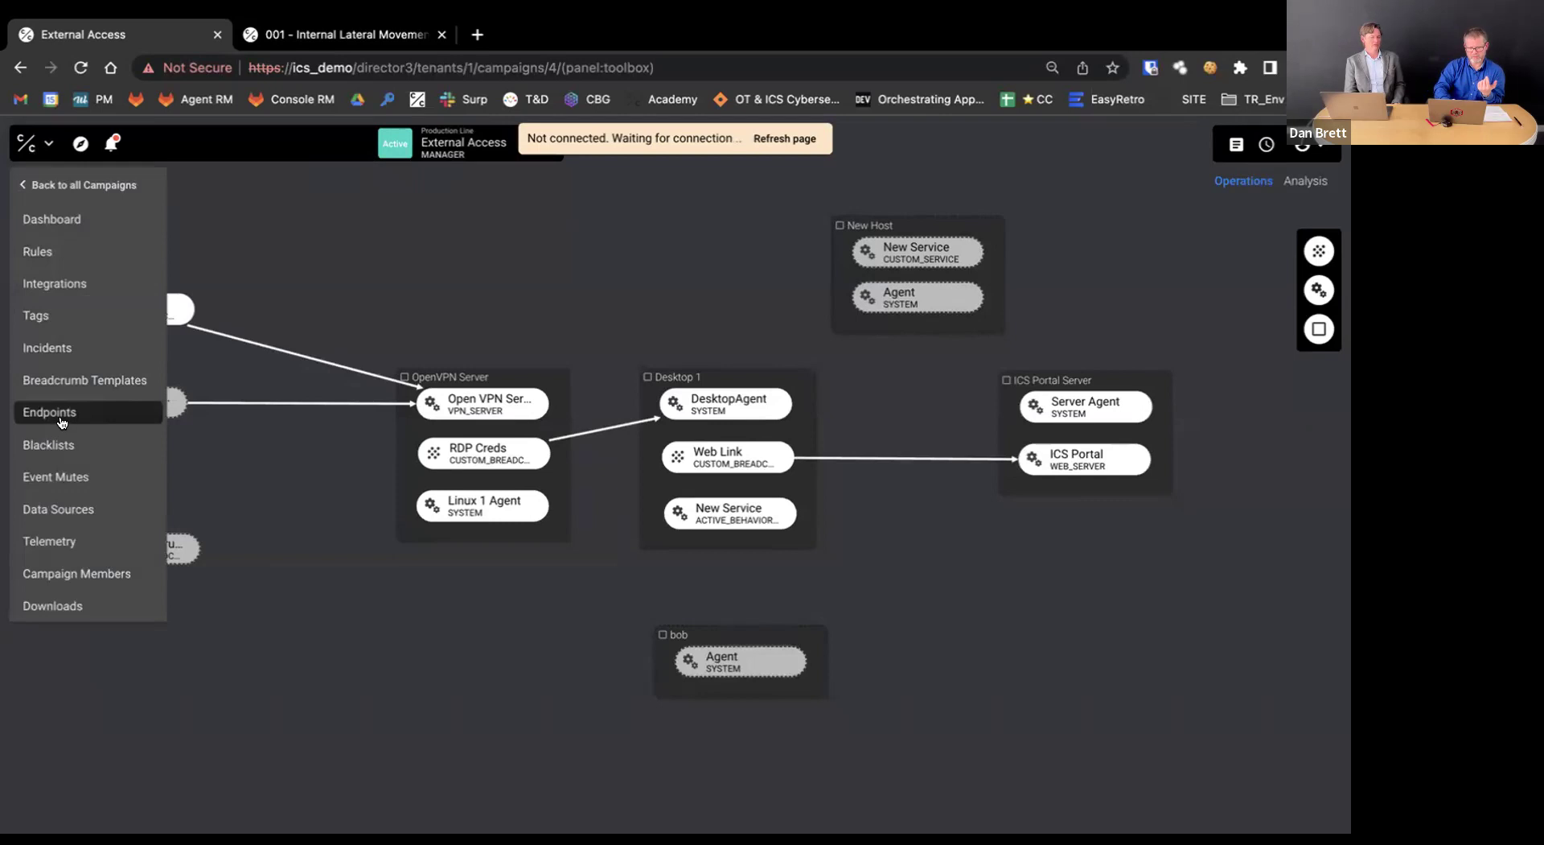
left_click(73, 252)
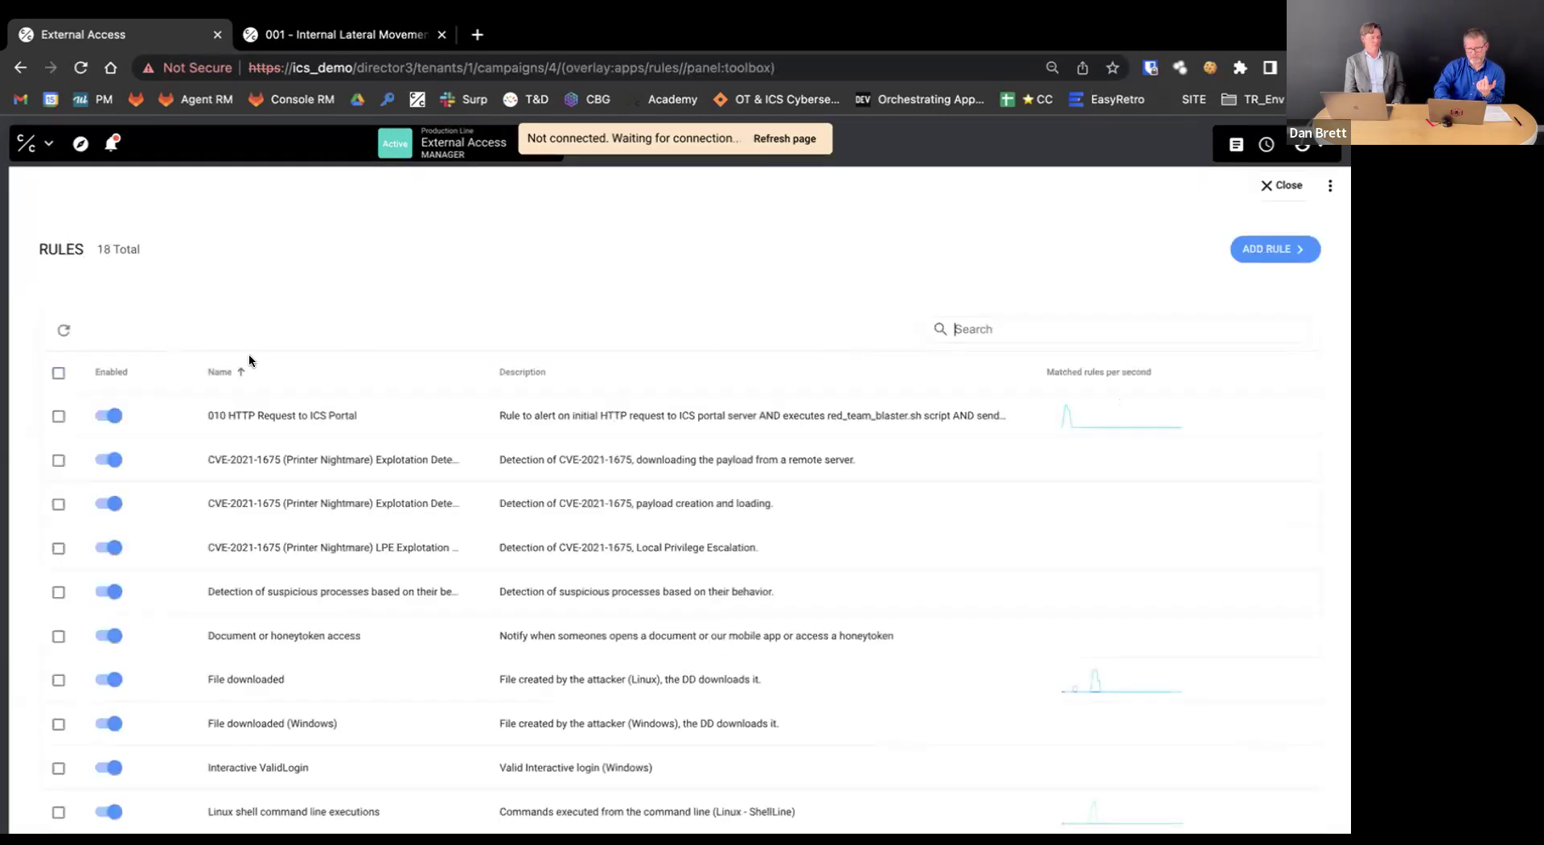
left_click(47, 147)
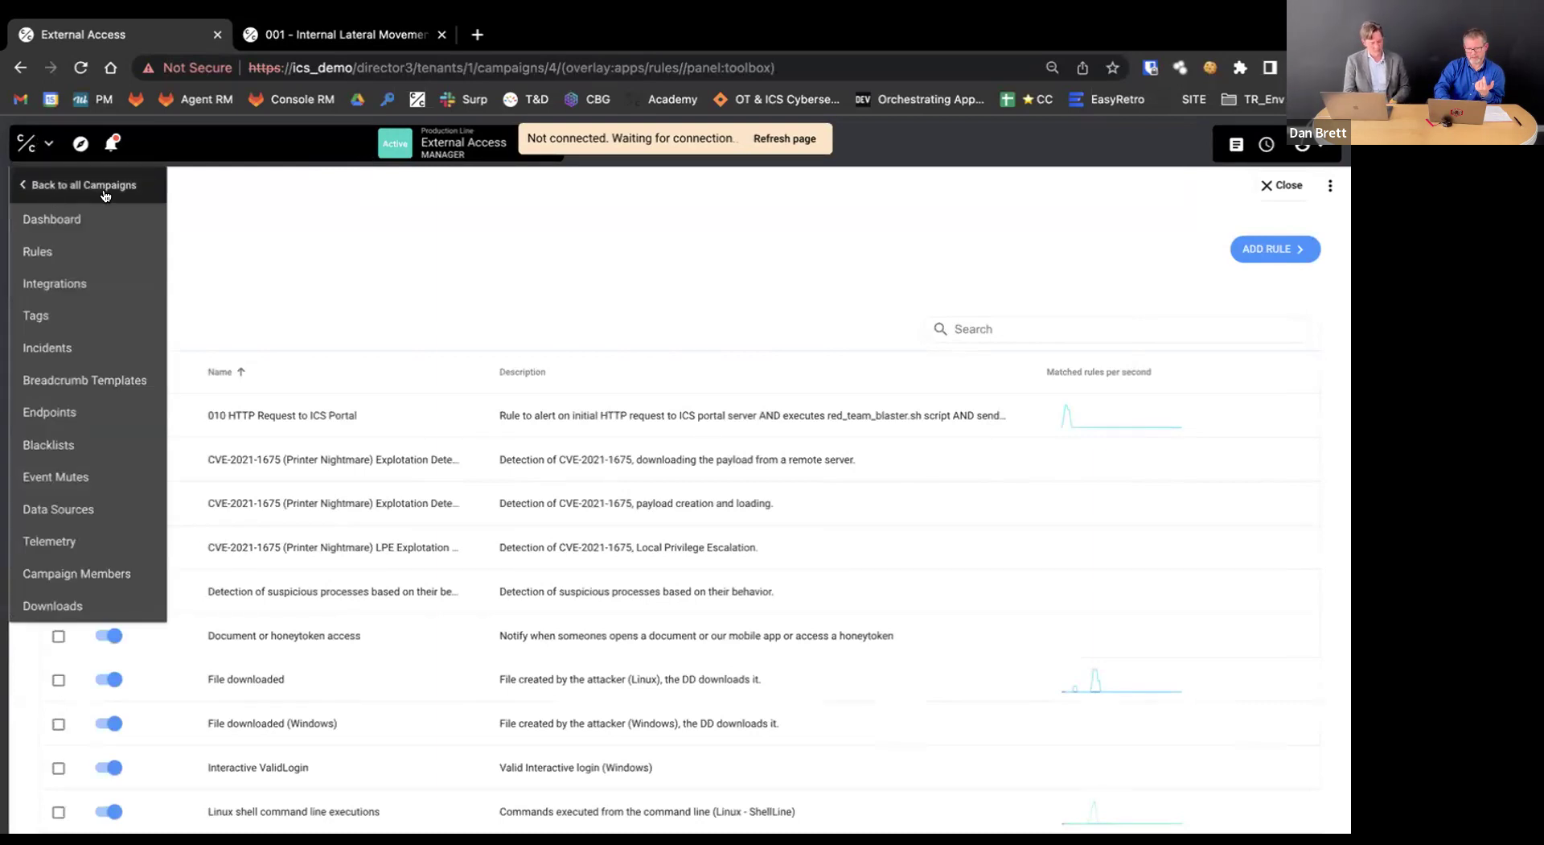
left_click(350, 283)
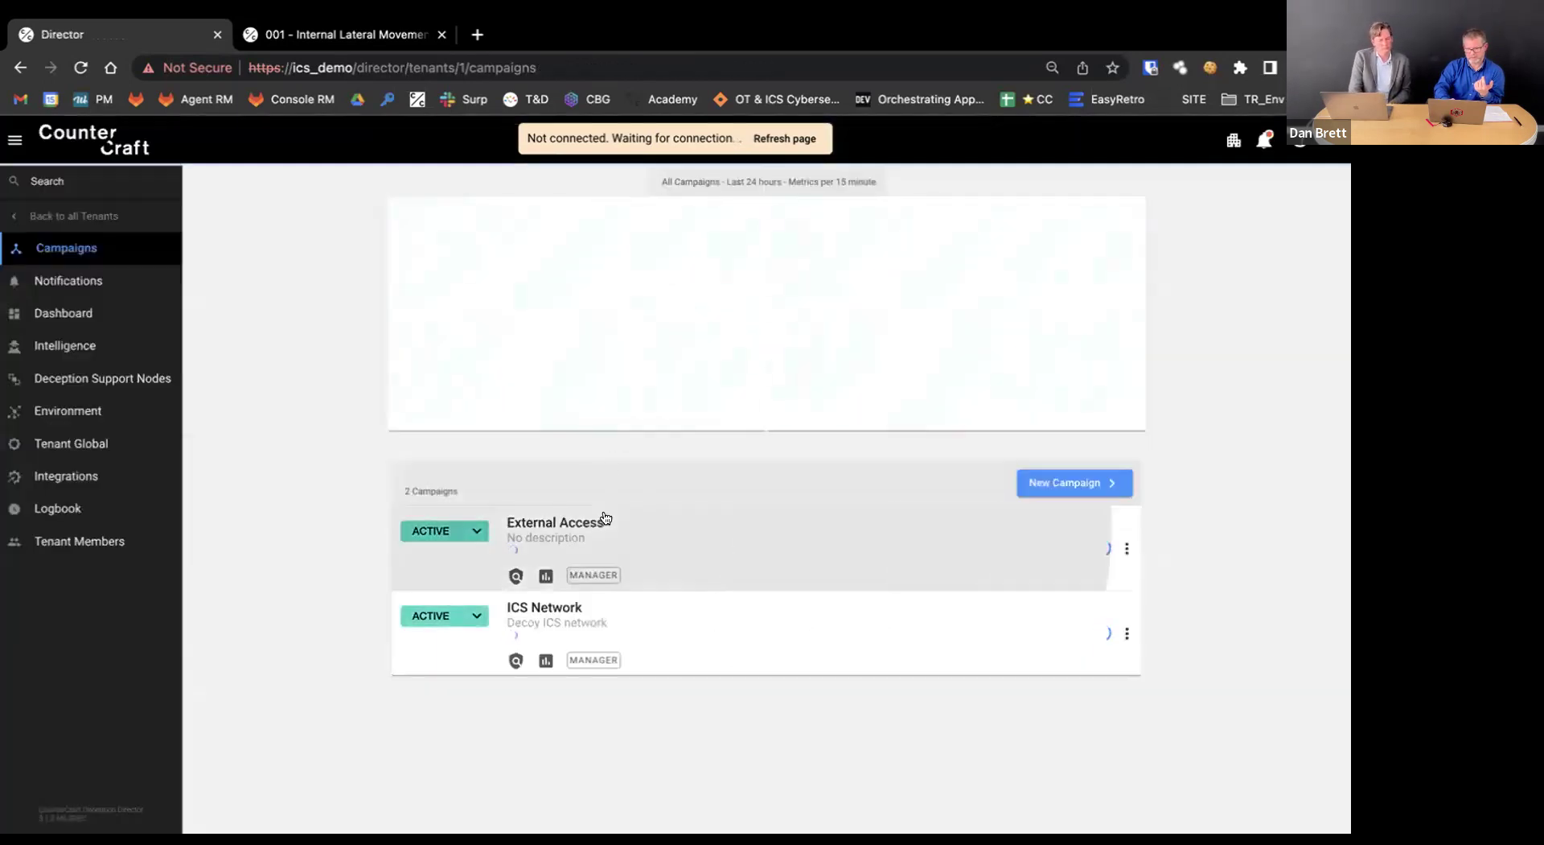
left_click(606, 519)
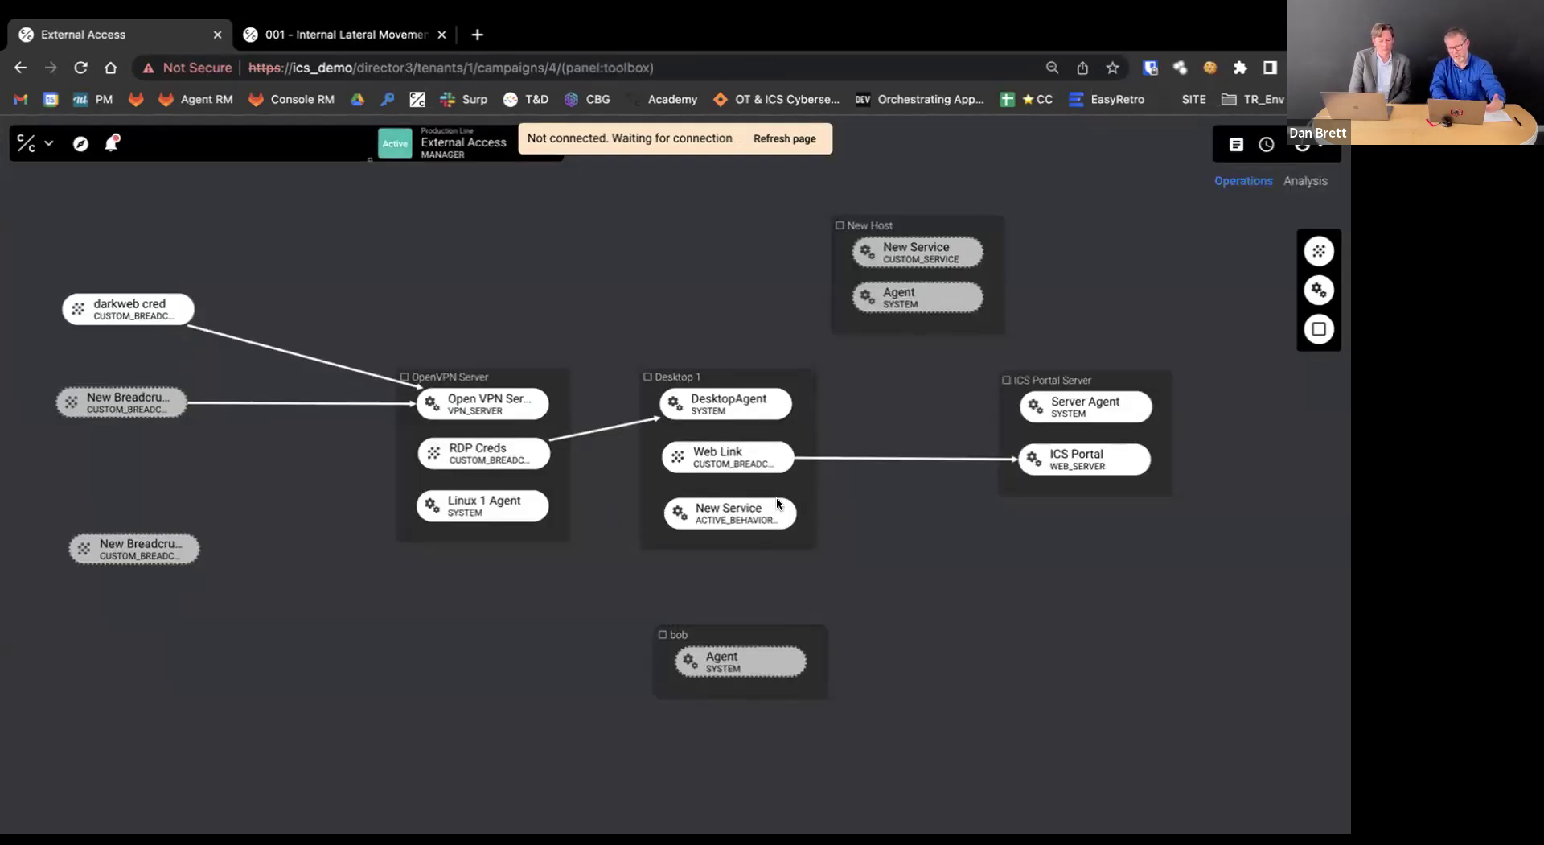
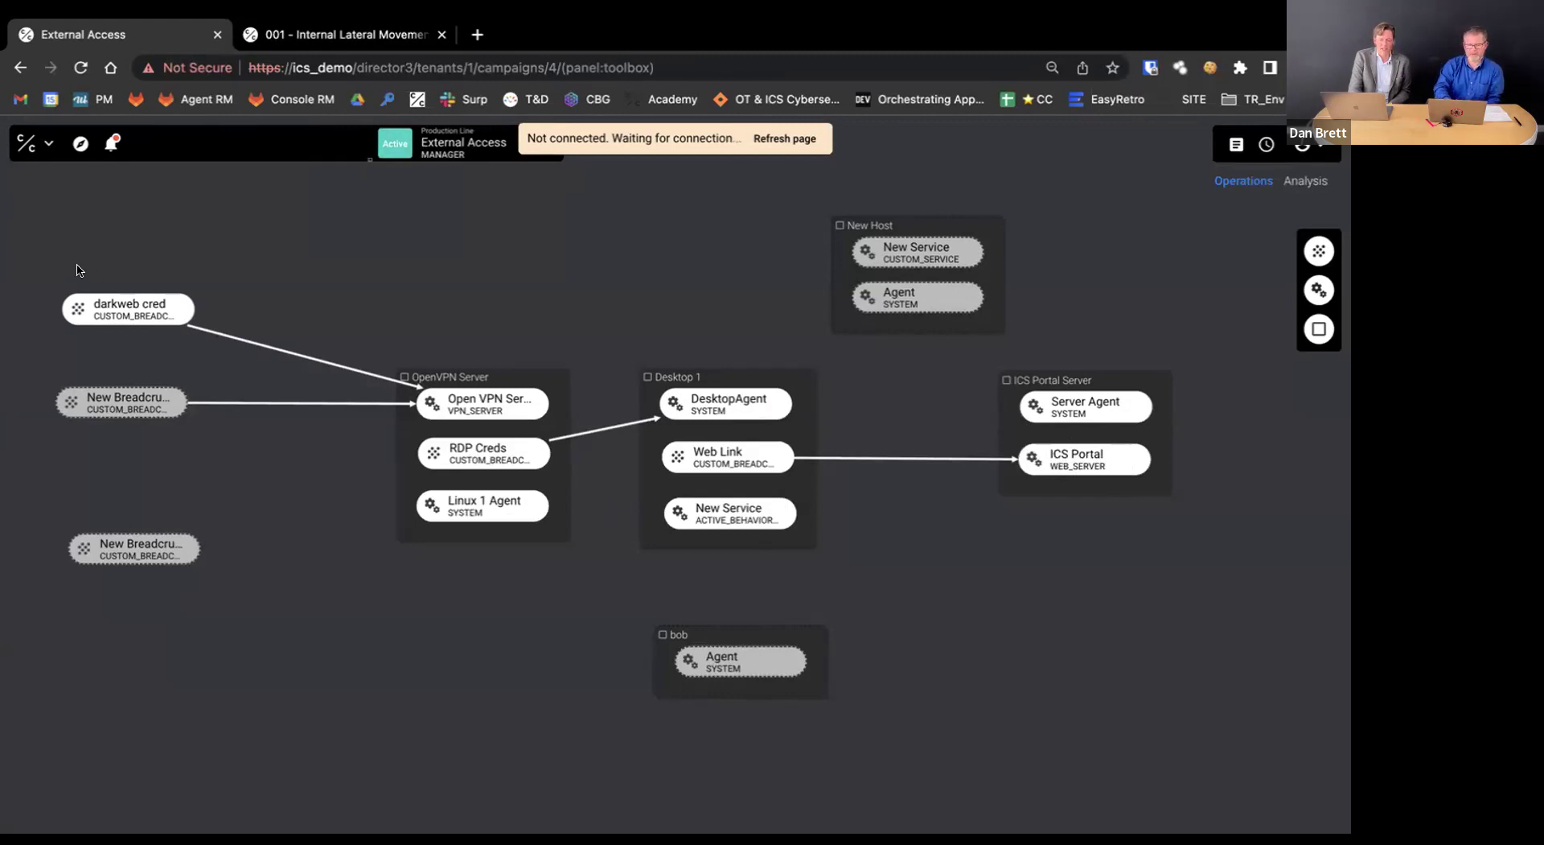
Inspect the If conditions and Then actions of the 010 HTTP Request to ICS Portal rule, and open its newest notification
left_click(36, 156)
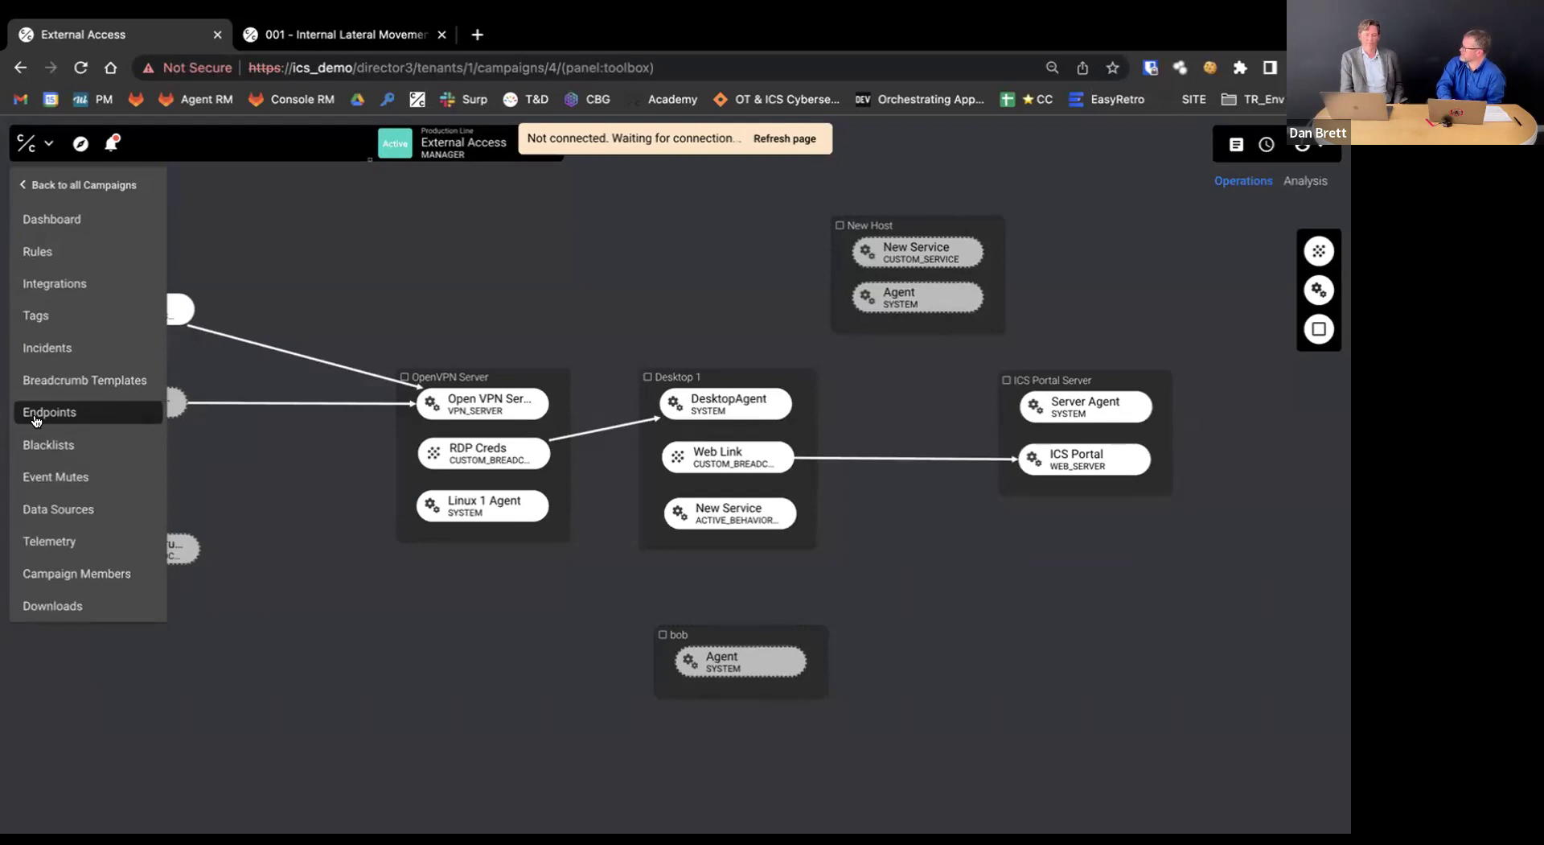
left_click(53, 253)
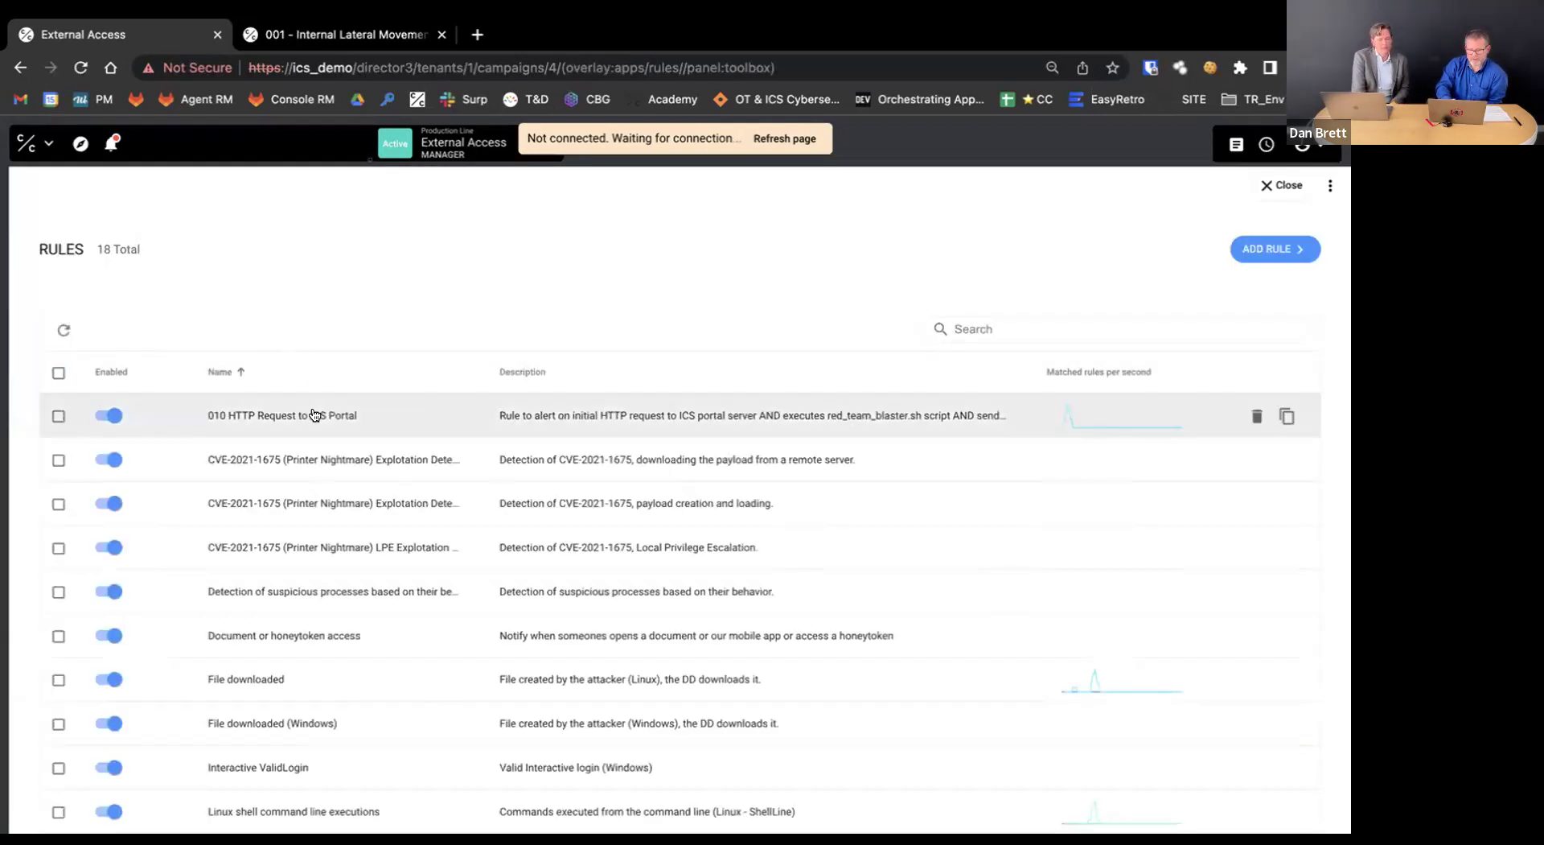
left_click(314, 416)
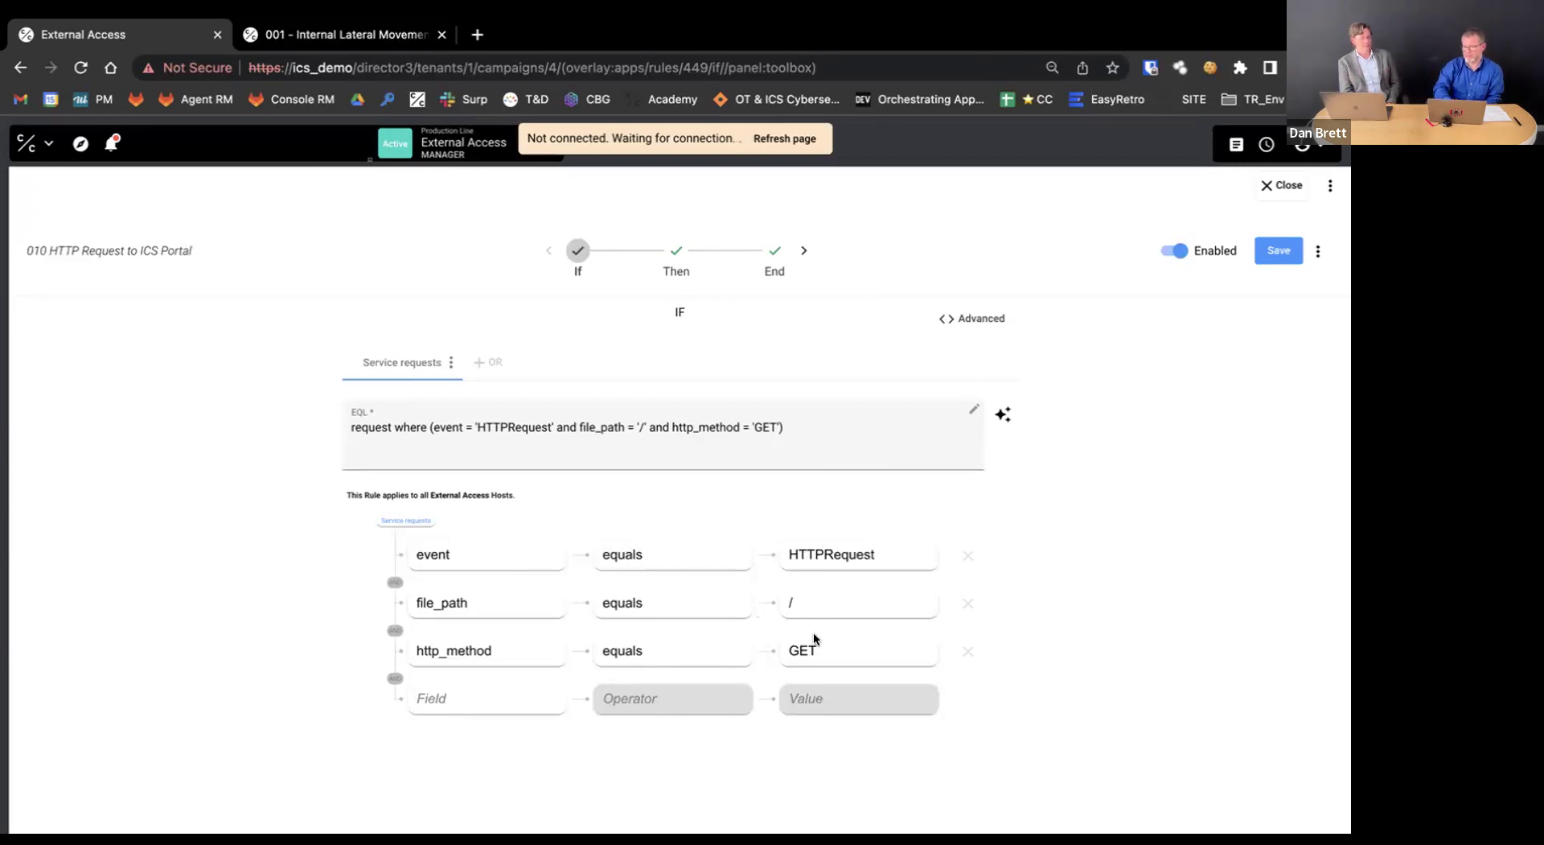
left_click(662, 272)
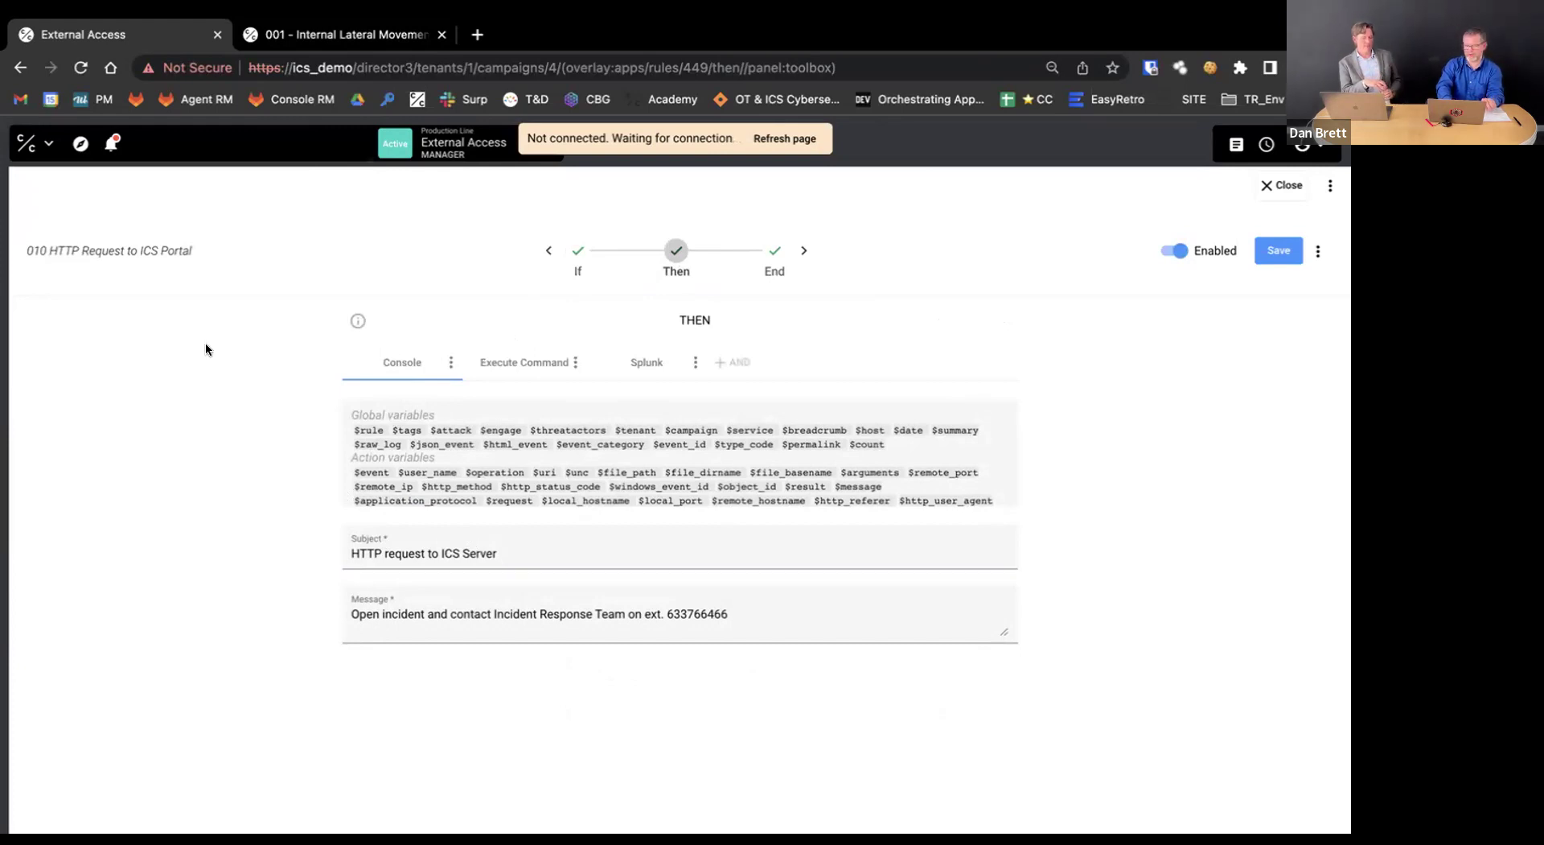
left_click(97, 145)
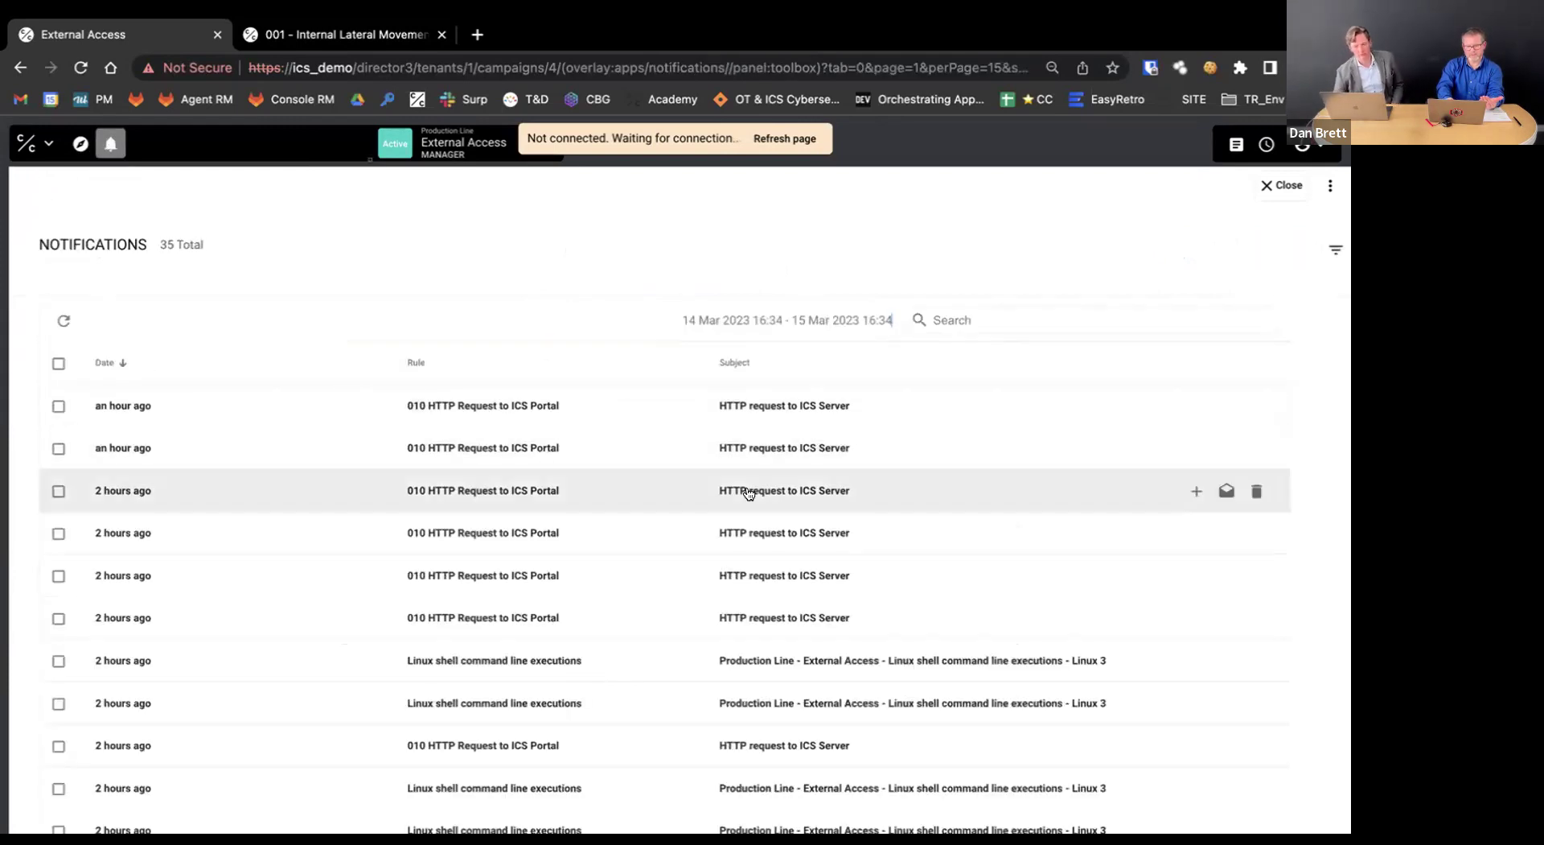
left_click(844, 413)
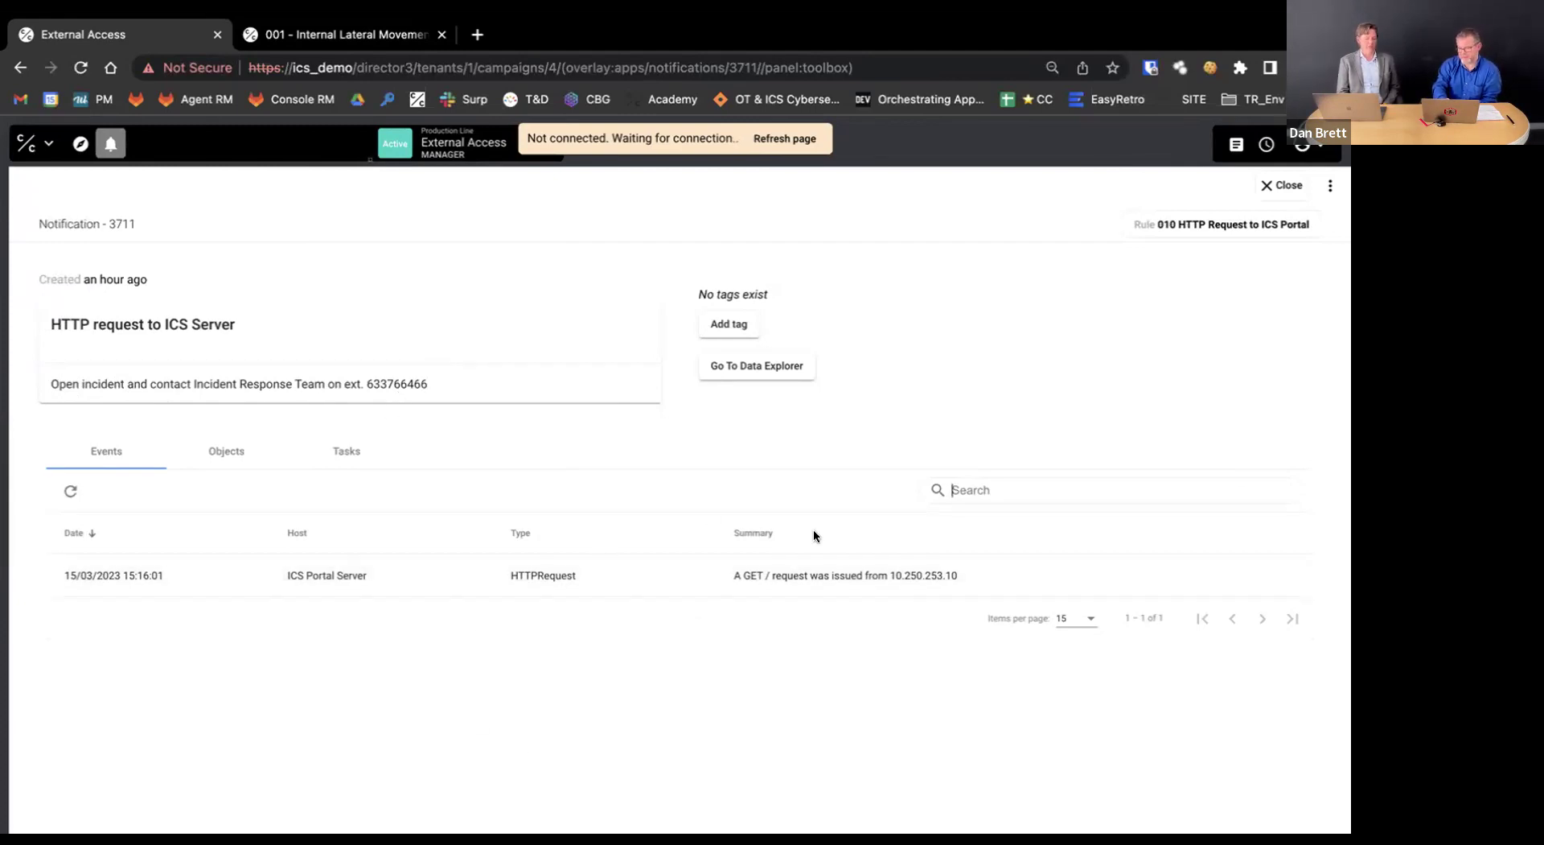
Return to the 010 HTTP Request to ICS Portal rule and inspect its Execute Command action
left_click(22, 147)
left_click(74, 252)
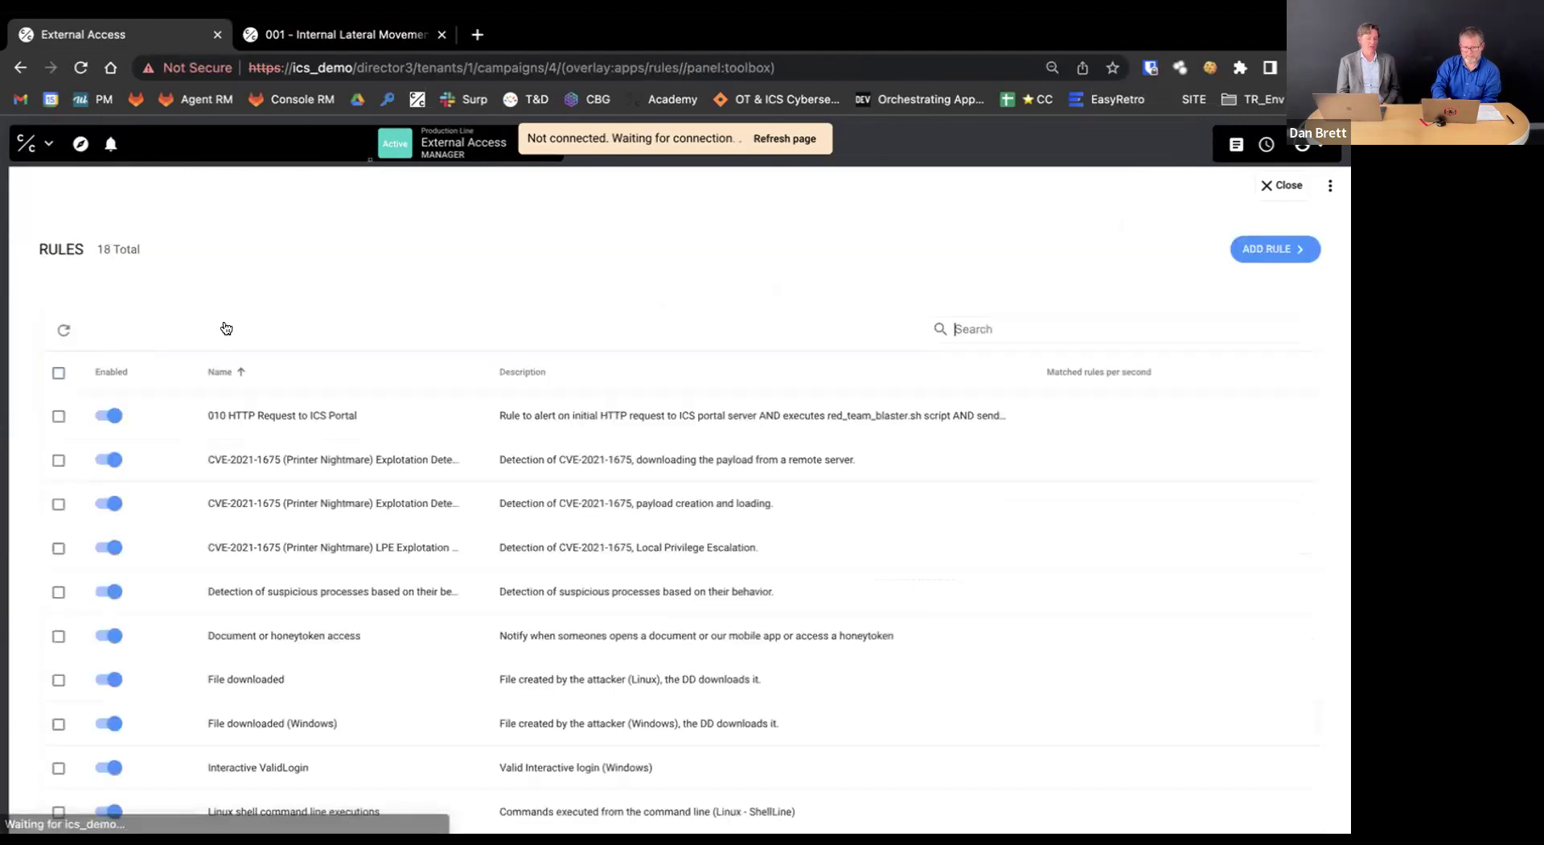
left_click(590, 407)
left_click(676, 268)
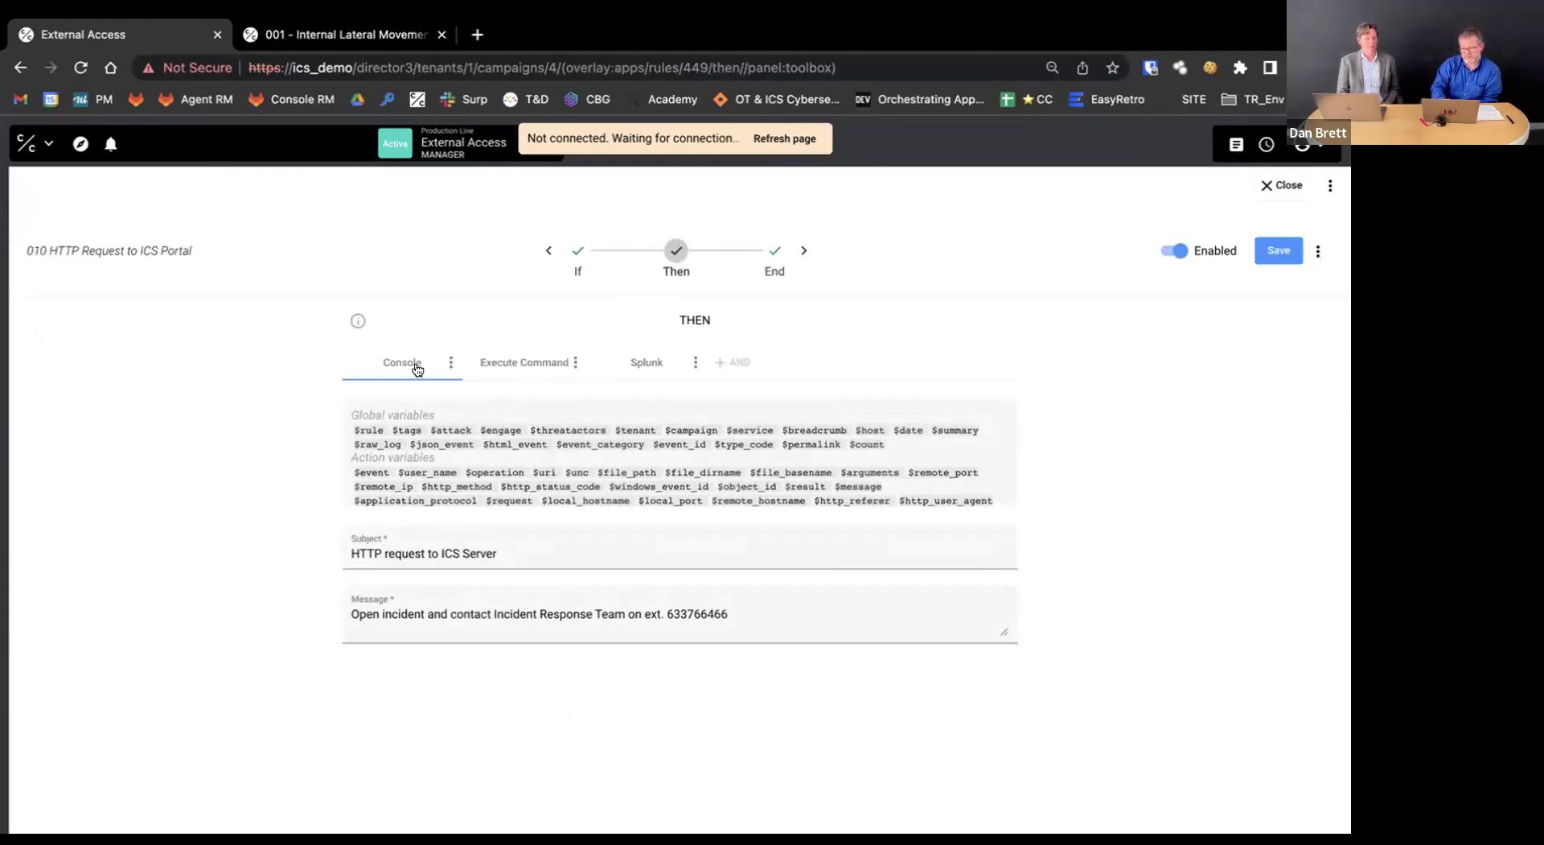
left_click(517, 366)
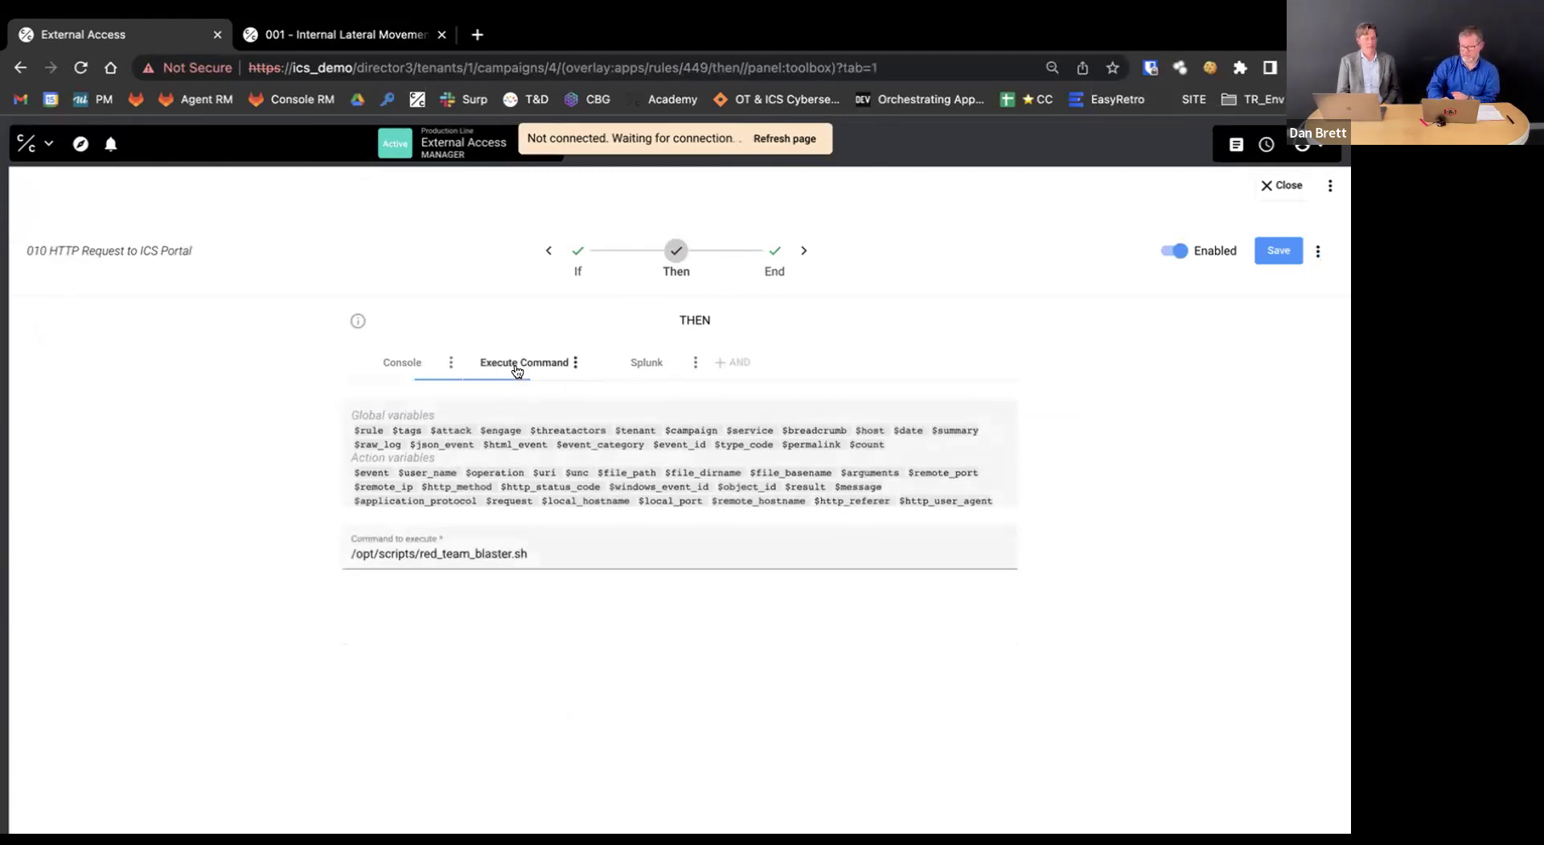
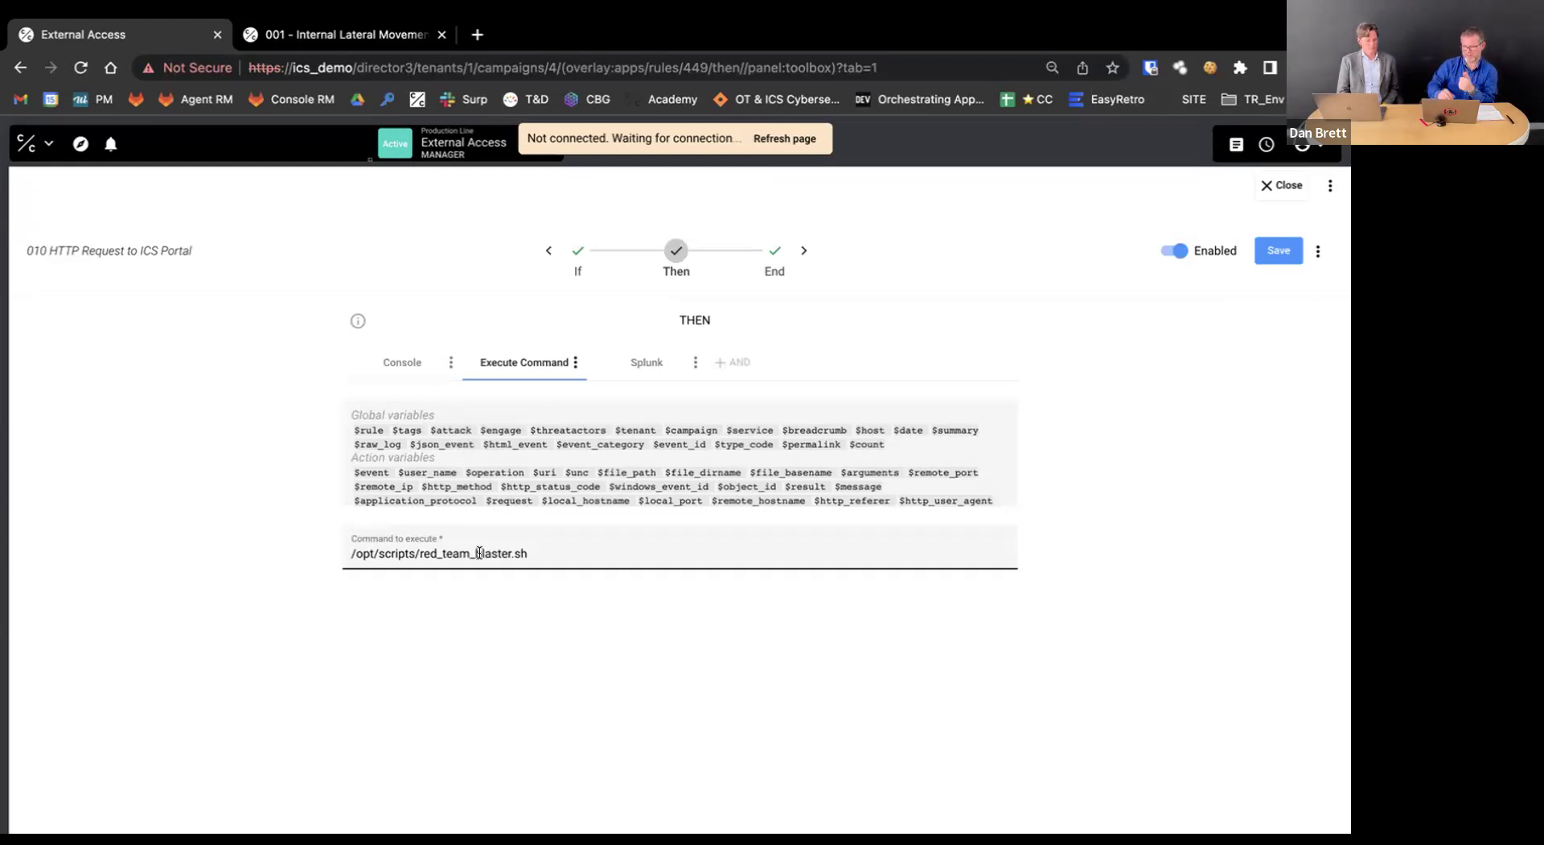
Inspect the Splunk action of the 010 HTTP Request to ICS Portal rule, and close the rule
left_click(649, 361)
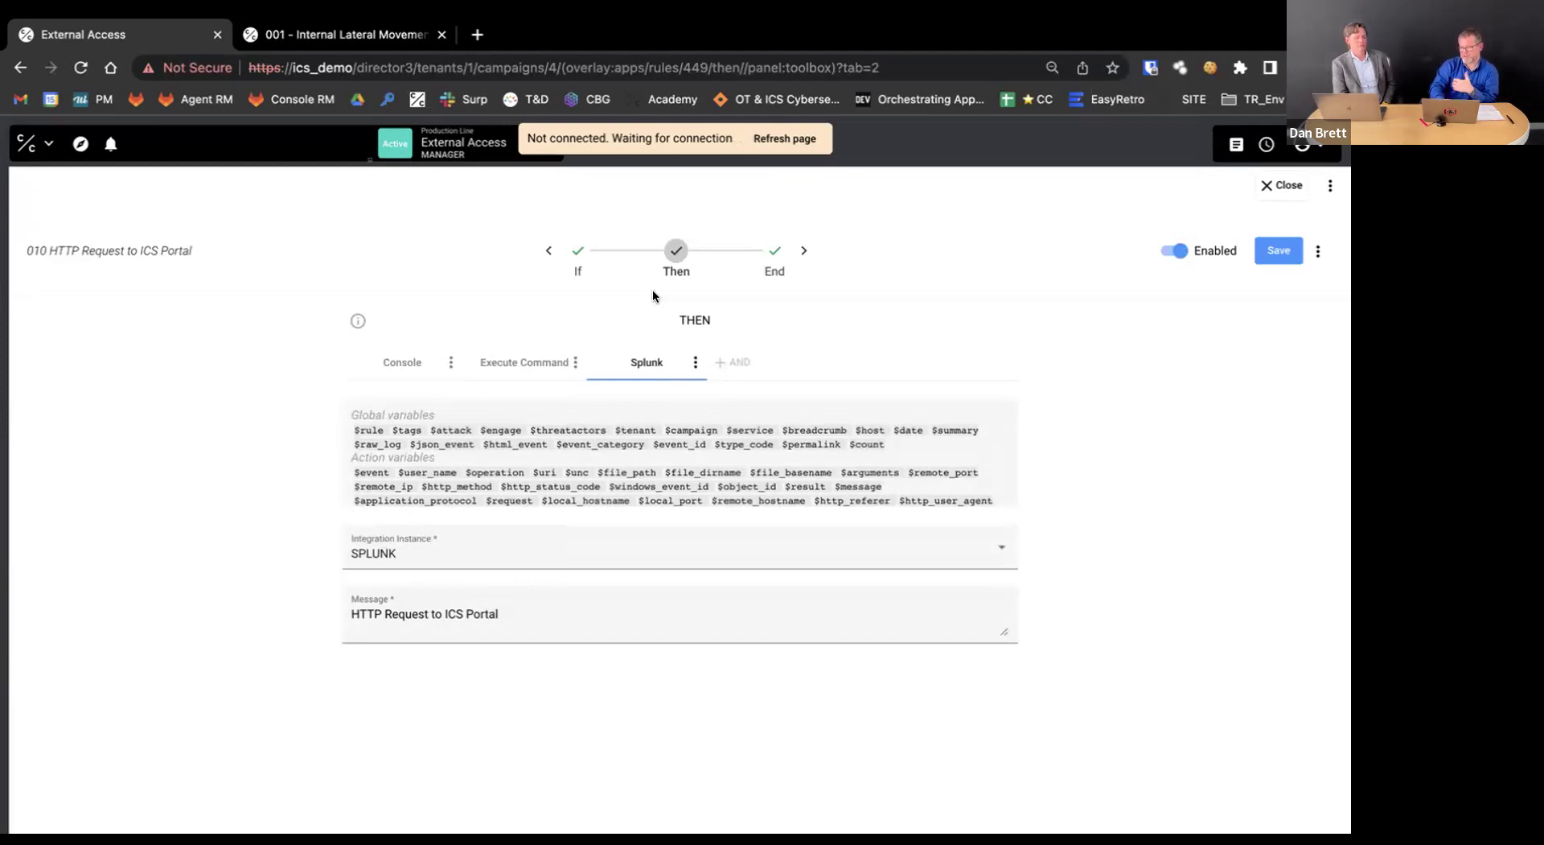
left_click(50, 144)
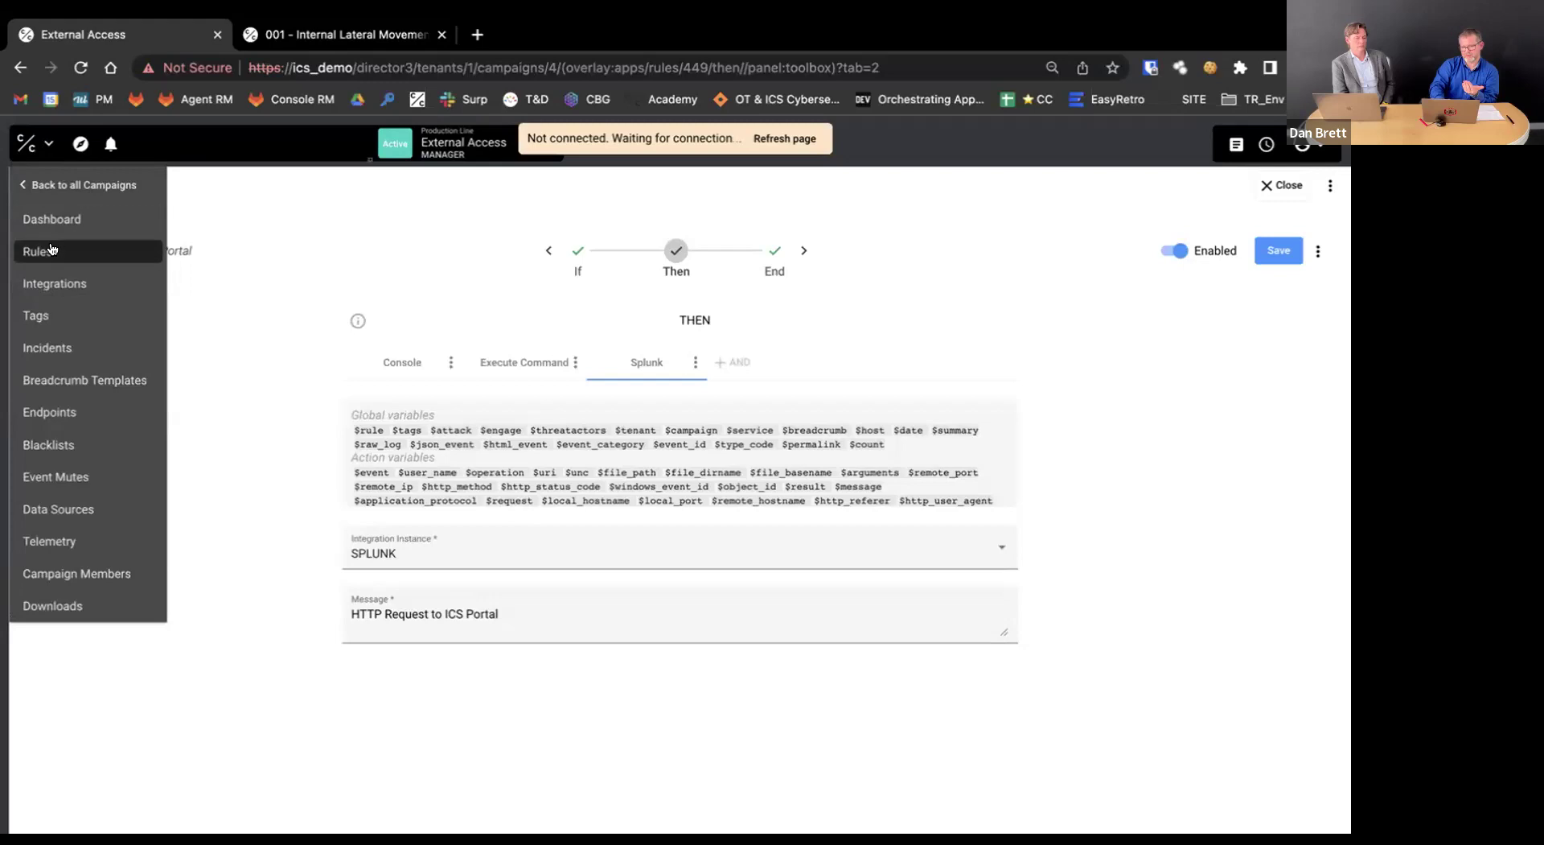
left_click(1287, 187)
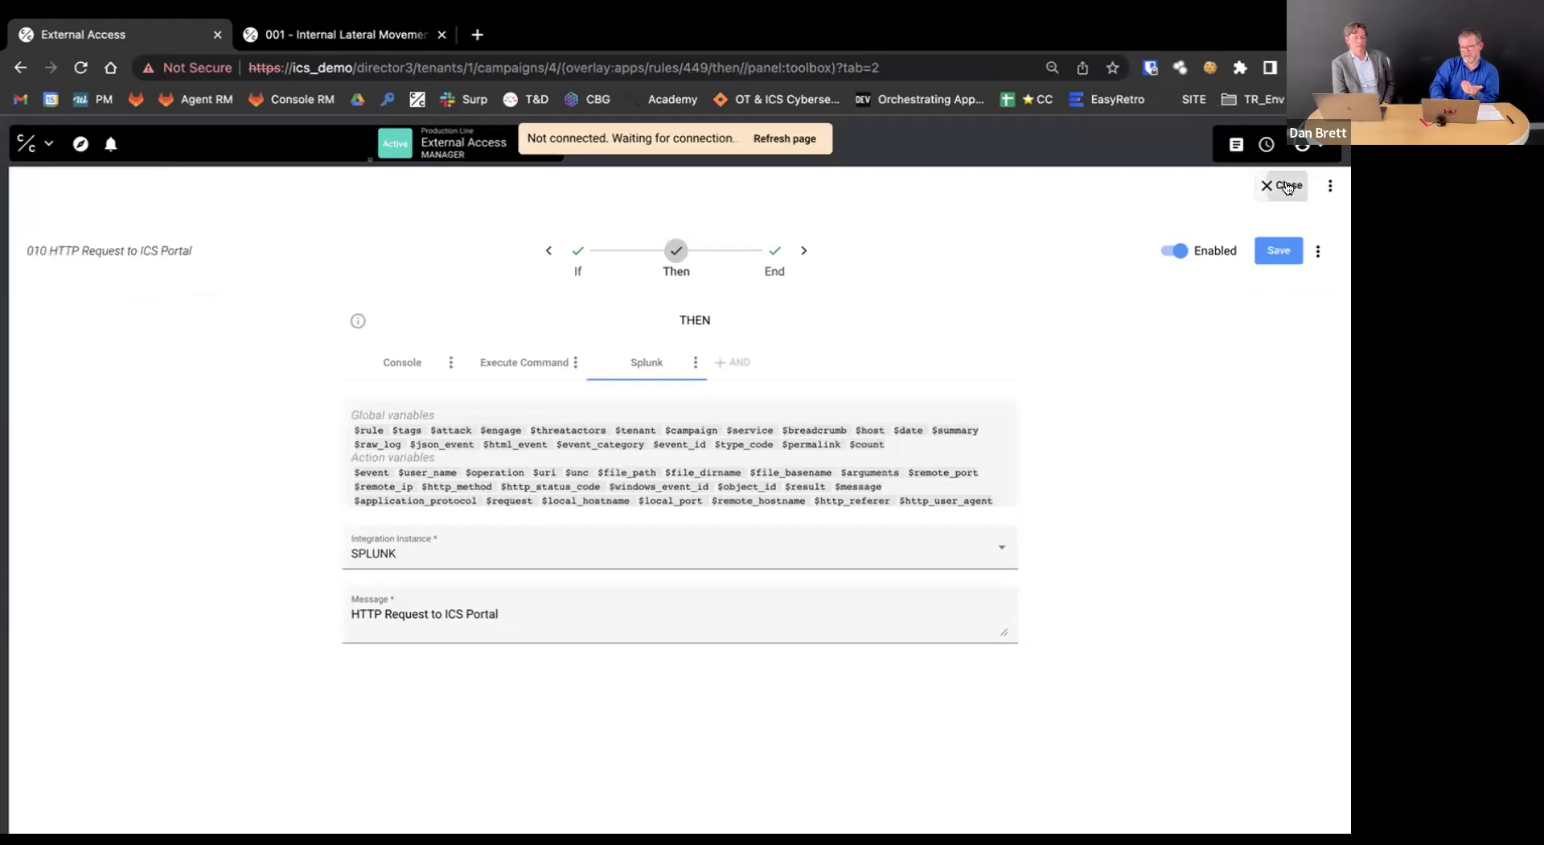
left_click(1287, 186)
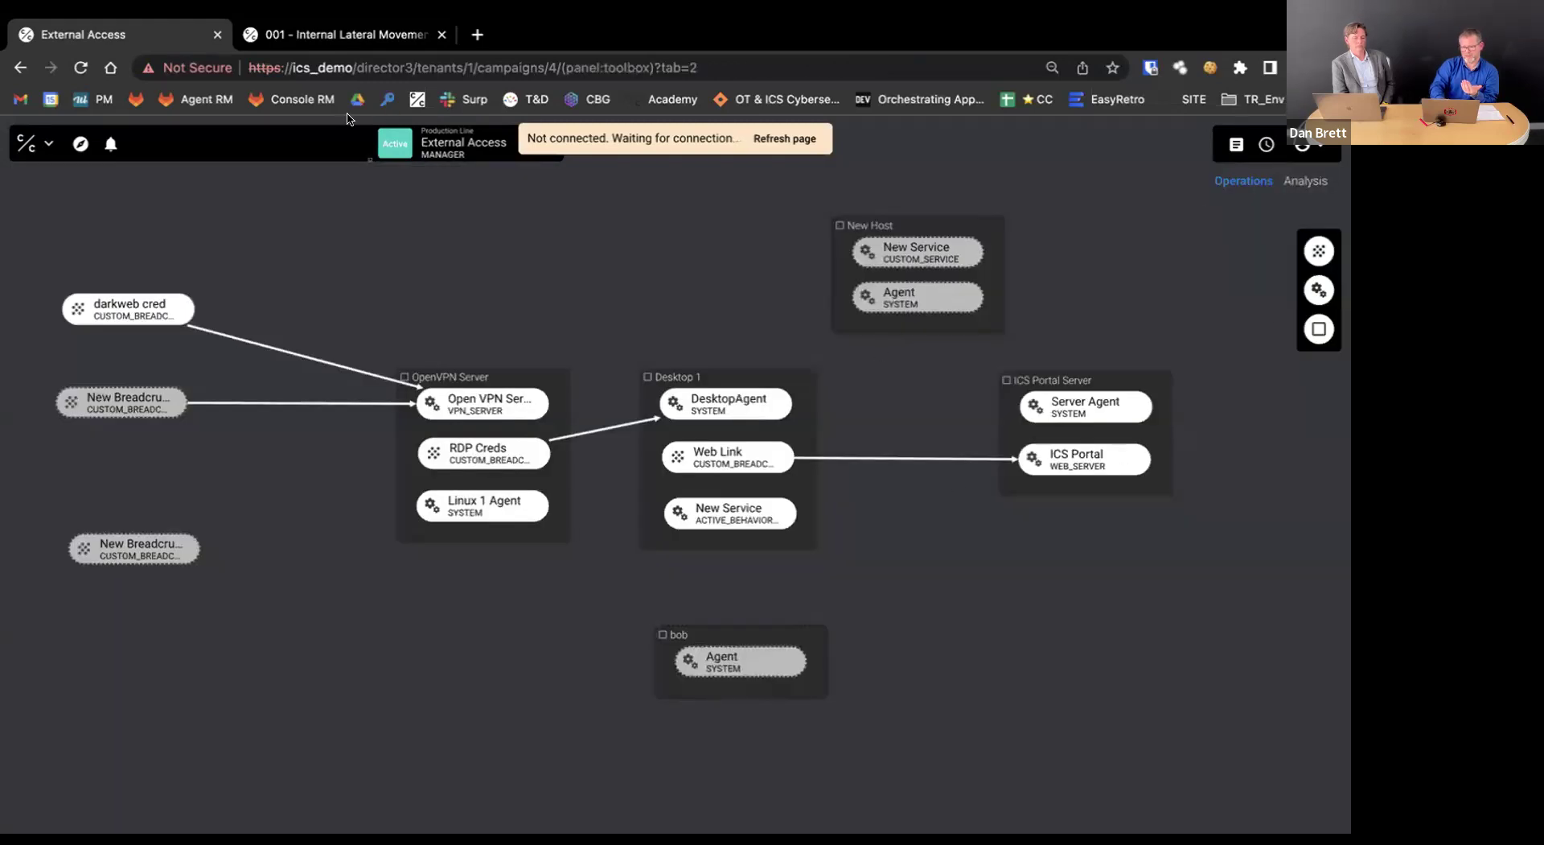
Open the Data Explorer and look through the captured ICS Portal Server events for one to base a rule on
left_click(81, 143)
scroll(348, 504, "down", 1)
scroll(349, 504, "down", 3)
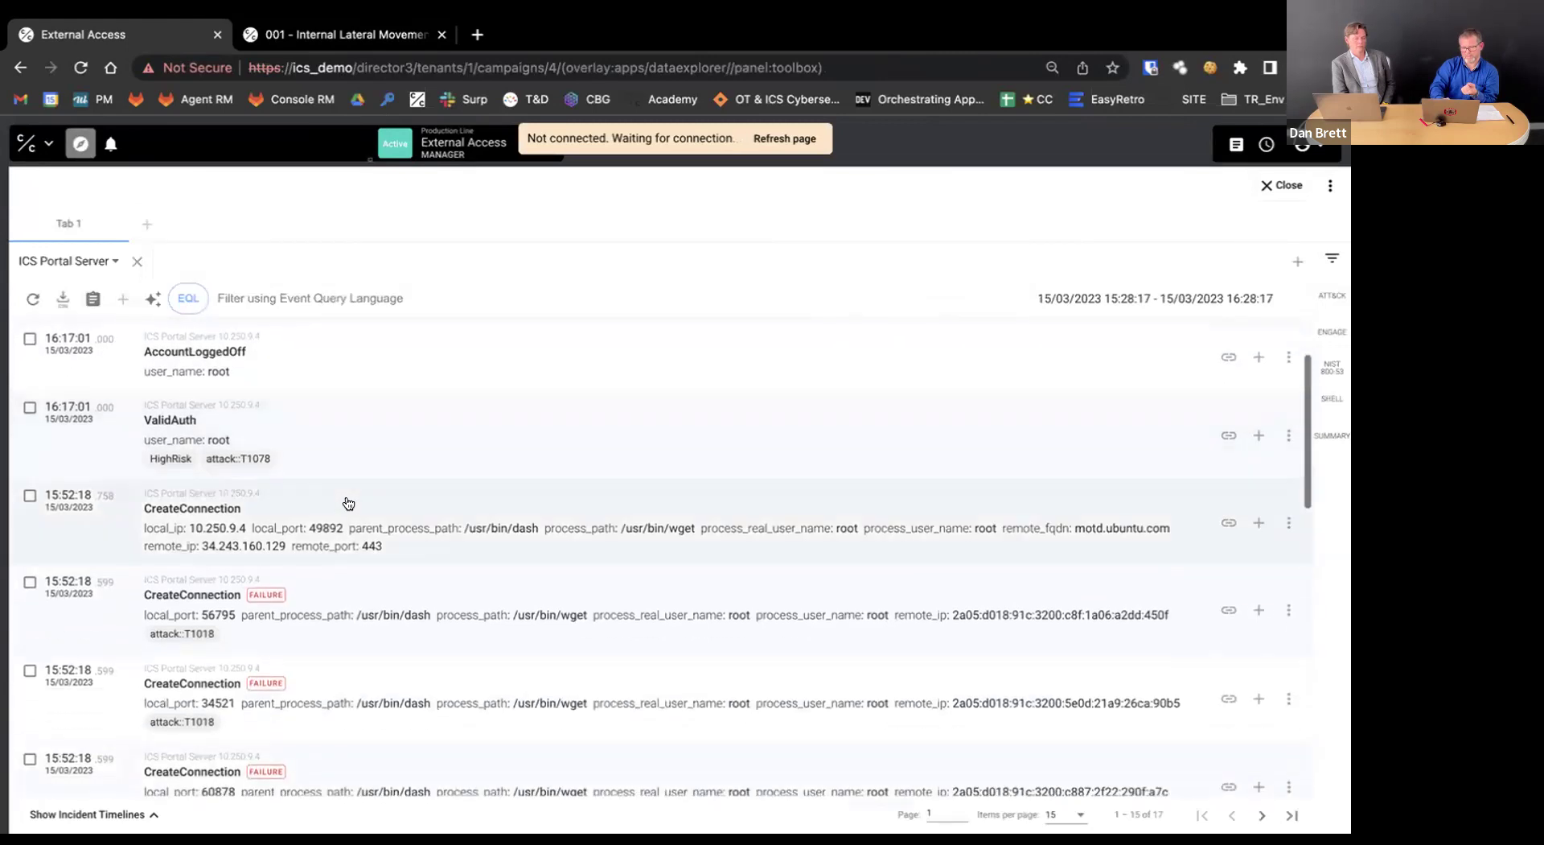
scroll(346, 501, "down", 6)
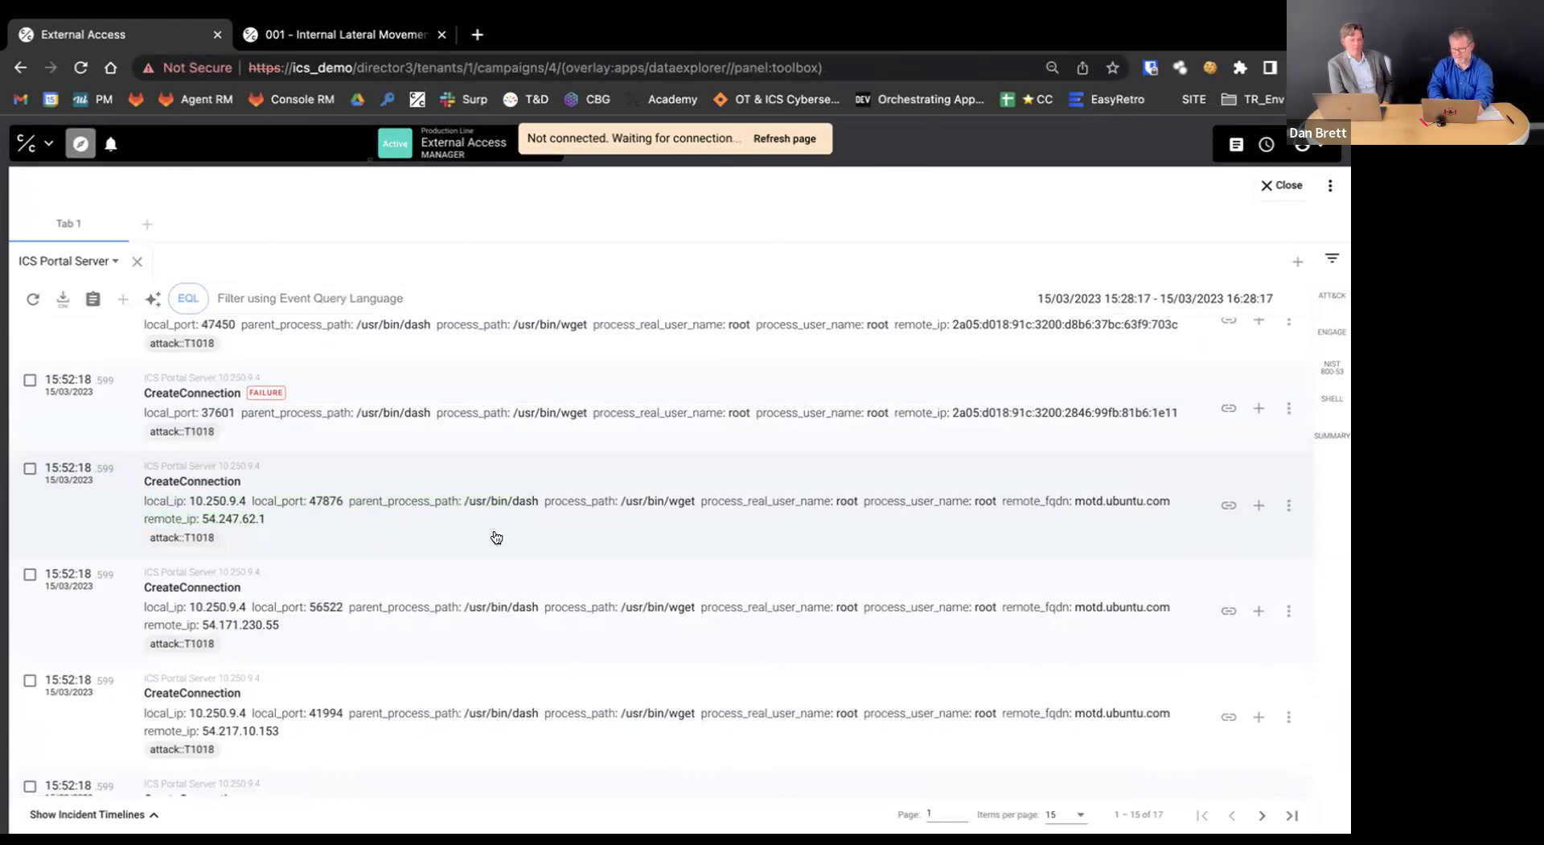
scroll(1037, 511, "up", 1)
scroll(1037, 512, "up", 5)
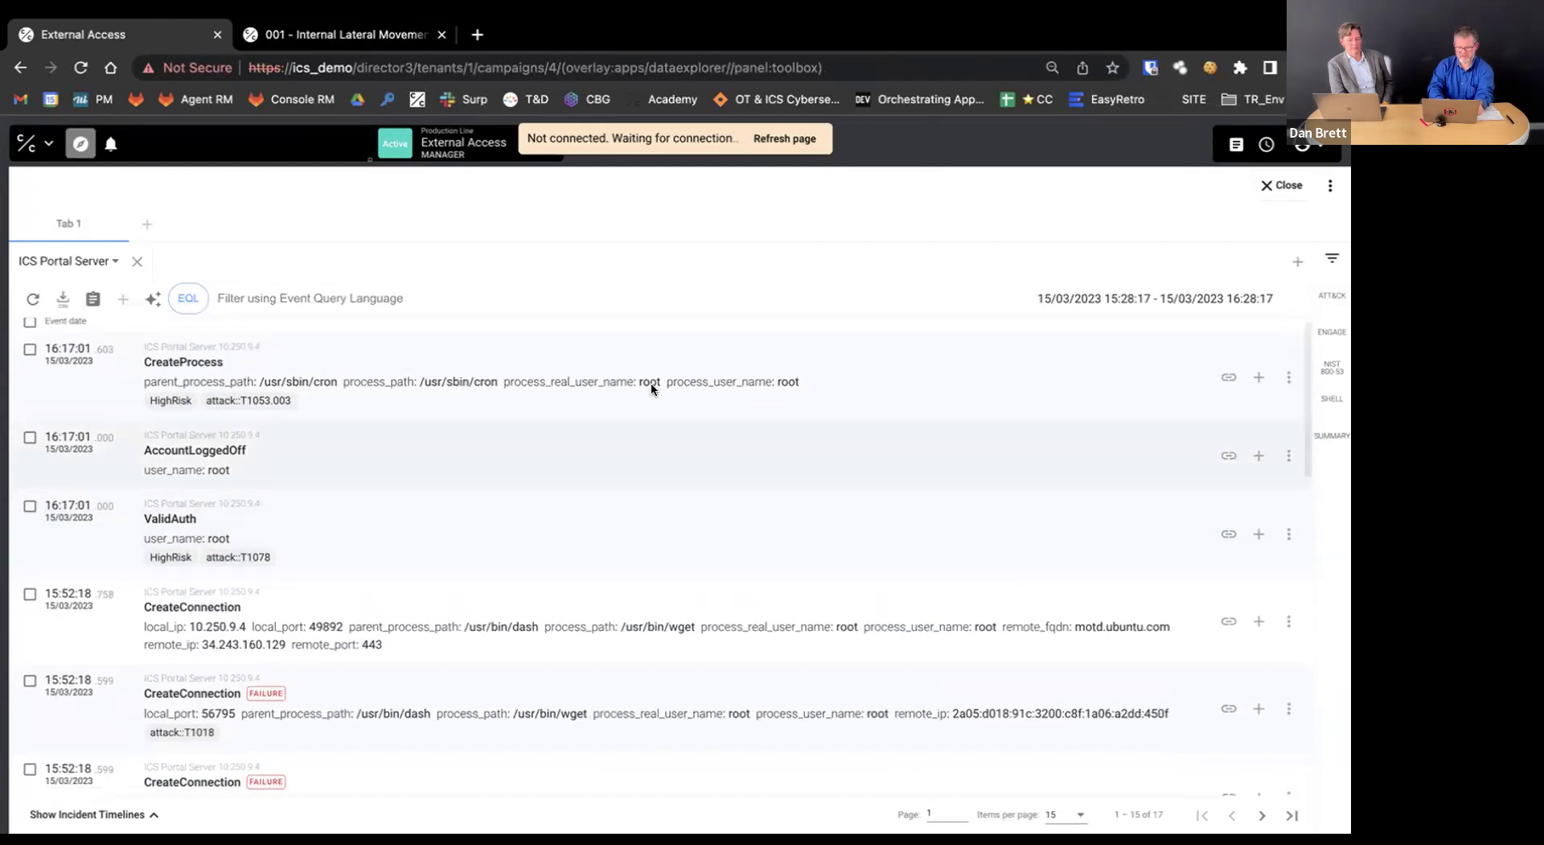
Generate a rule from the ICS Portal Server's ValidAuth event for root, and remove its process_basename equals cron condition
left_click(407, 511)
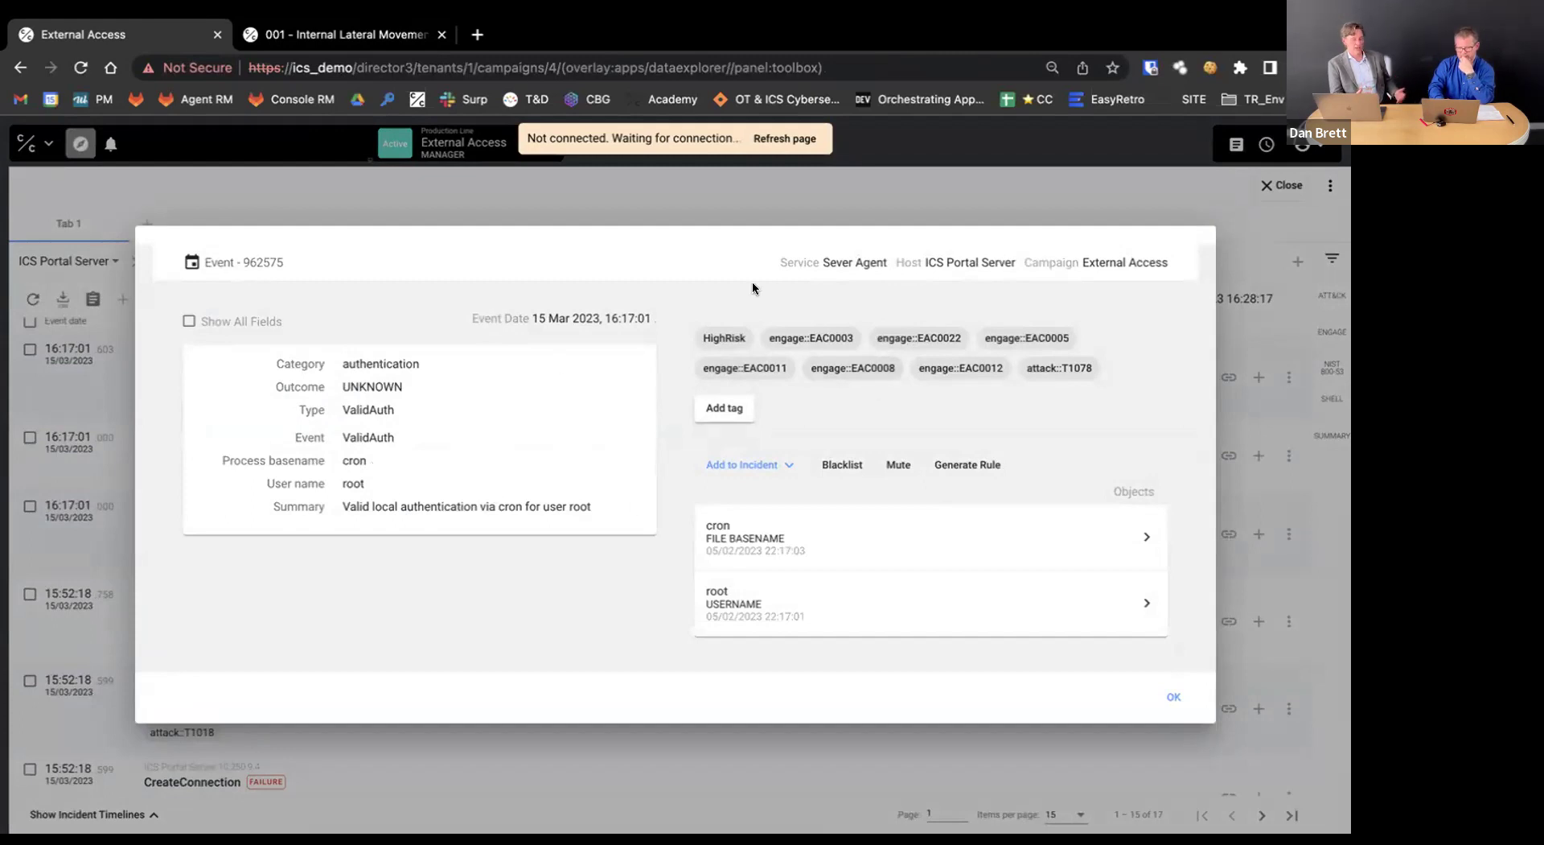
left_click(968, 464)
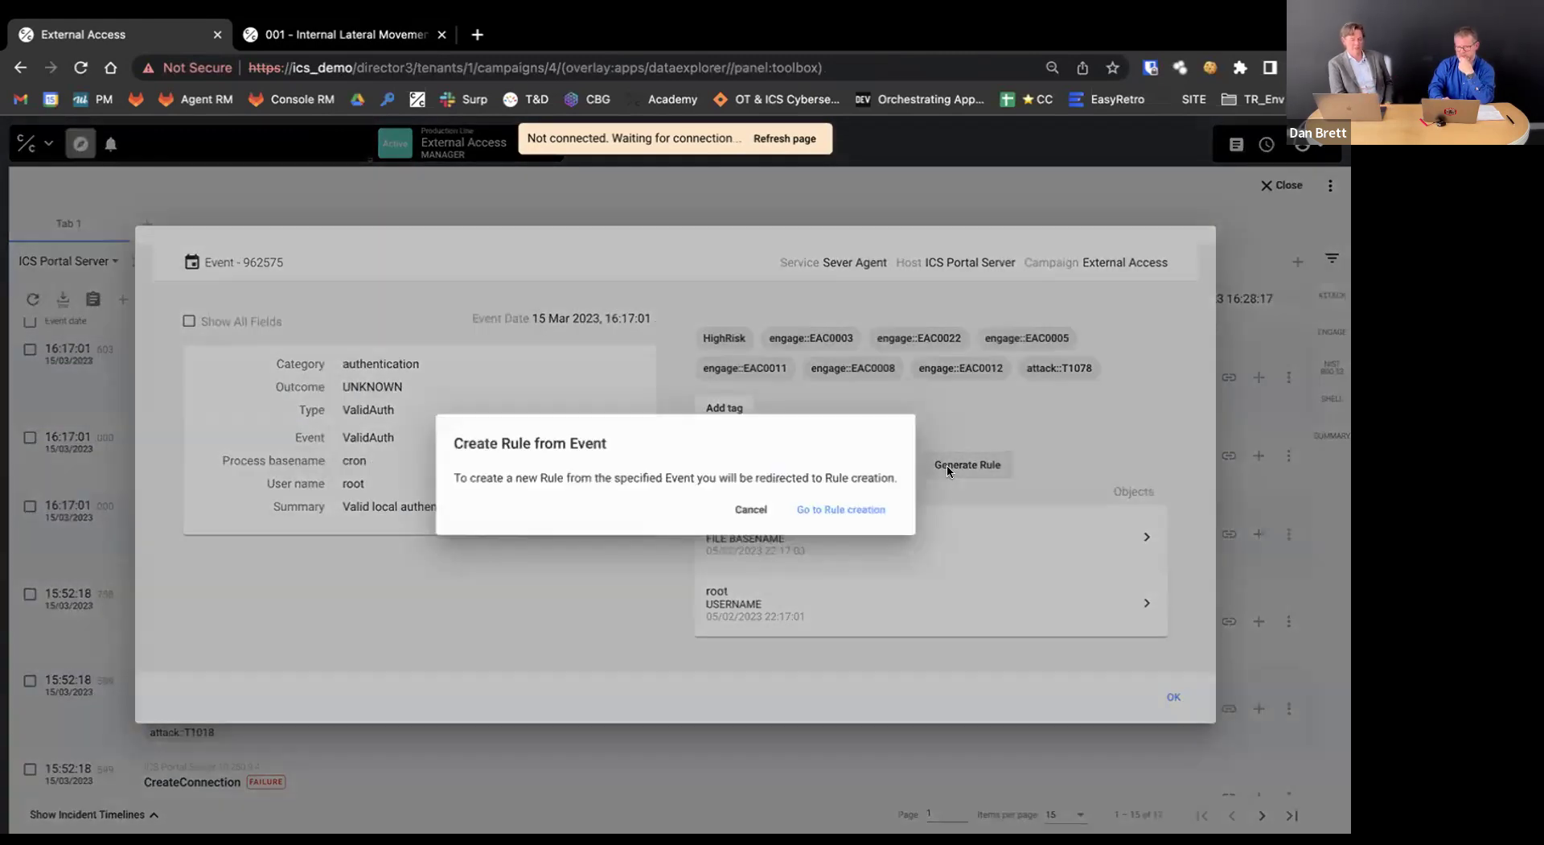
left_click(875, 507)
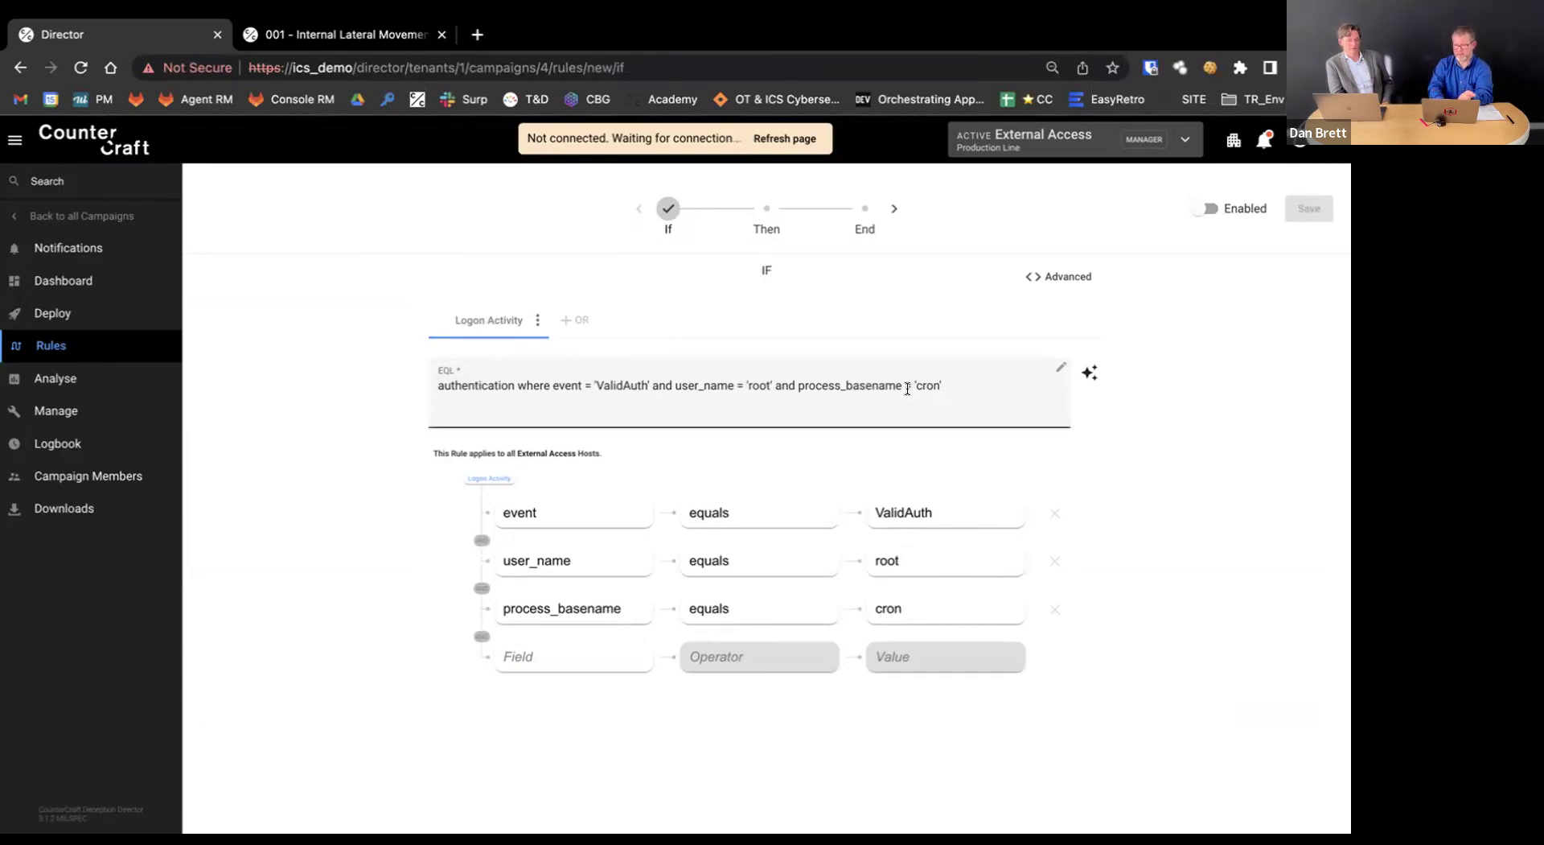
left_click(1055, 609)
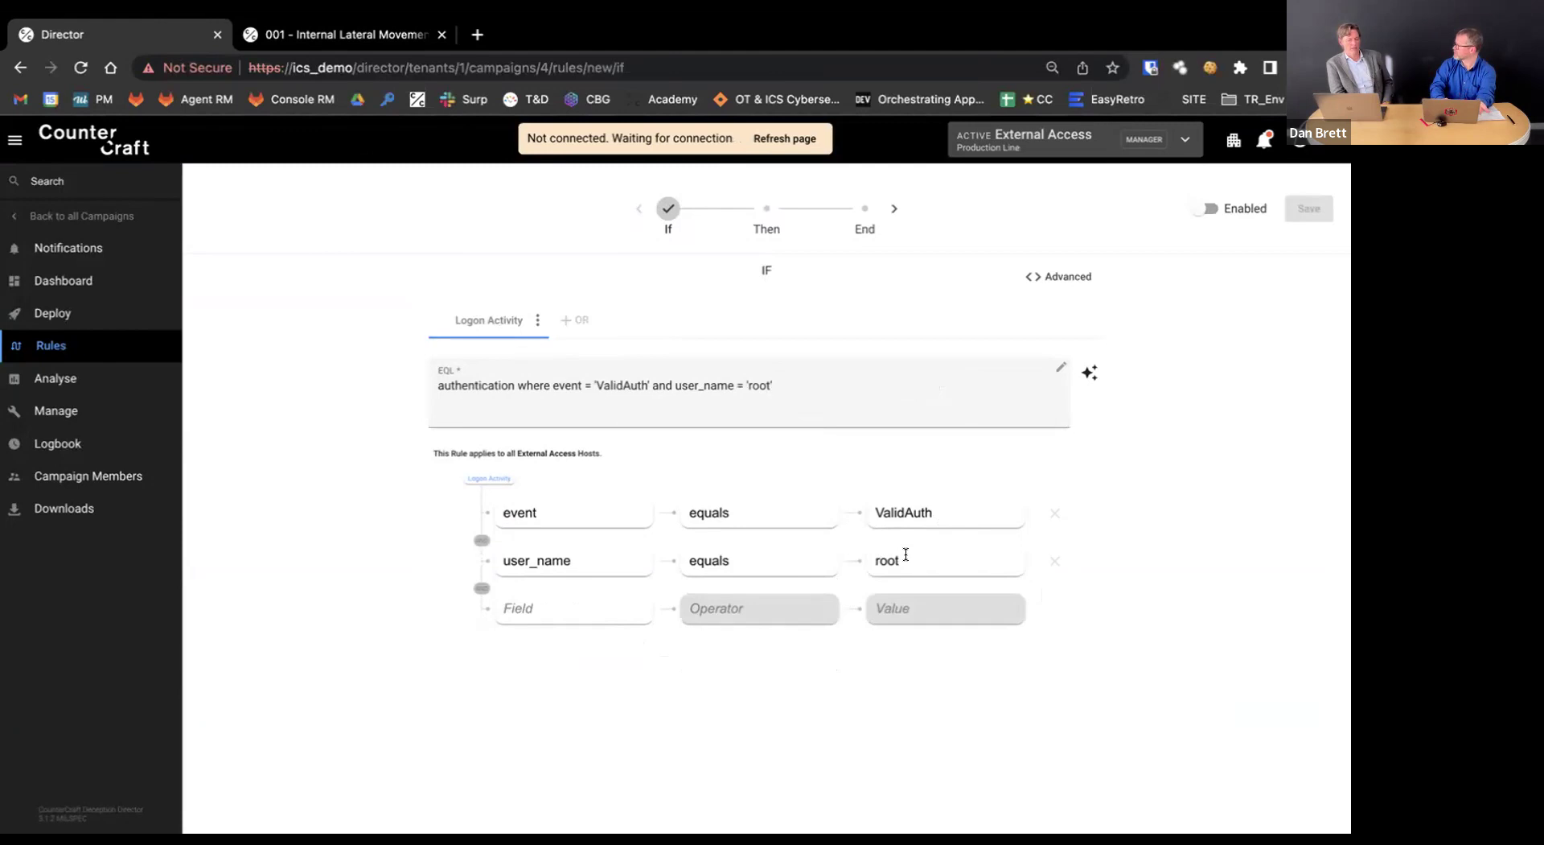
Add a Console notification action to the new rule, and recheck its Logon Activity conditions
left_click(766, 208)
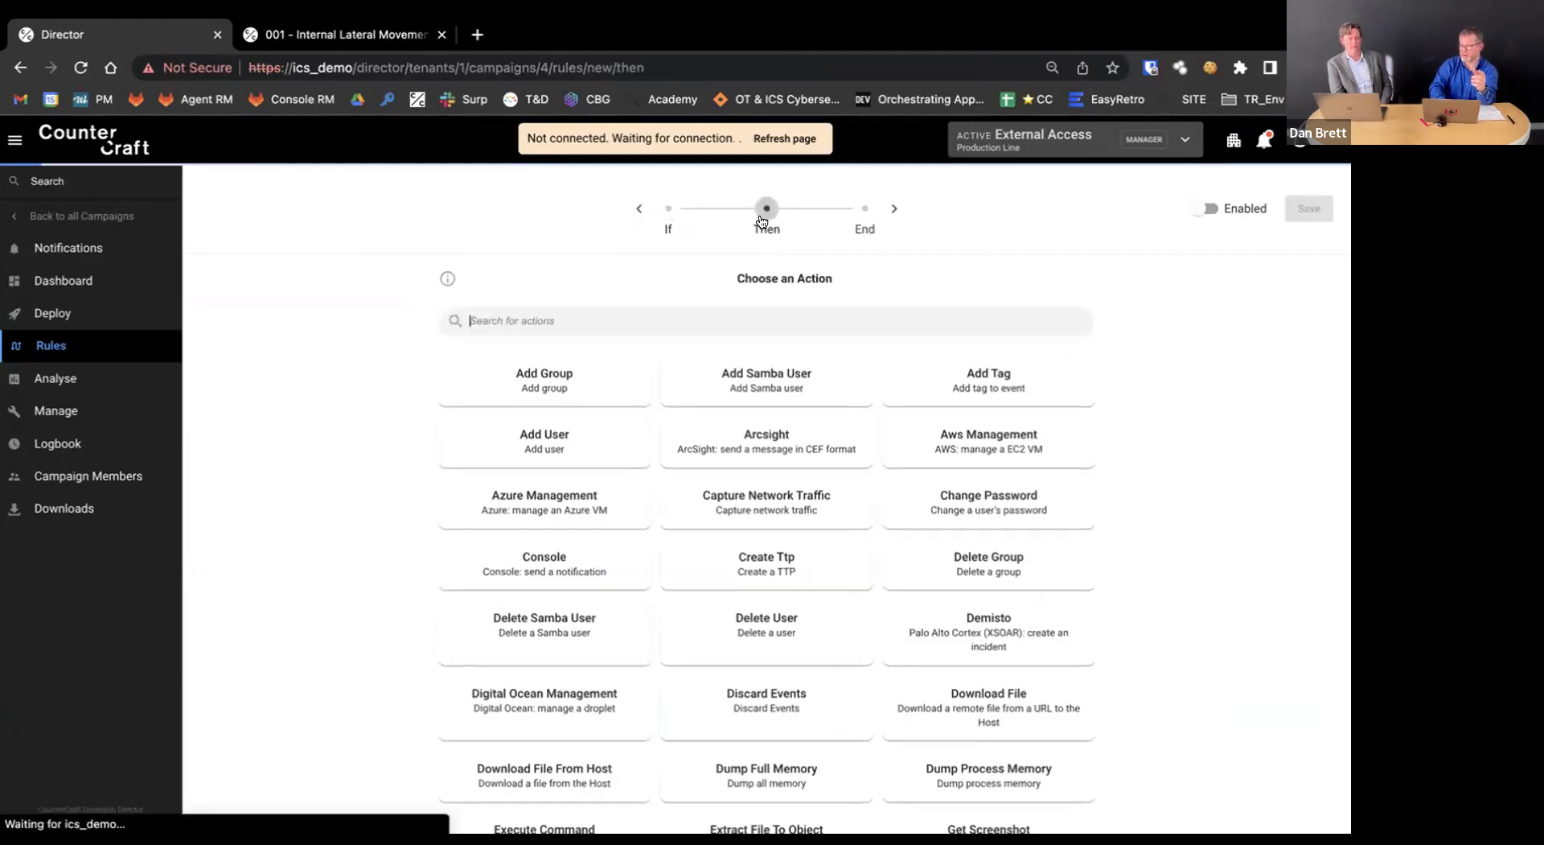
left_click(563, 554)
left_click(640, 210)
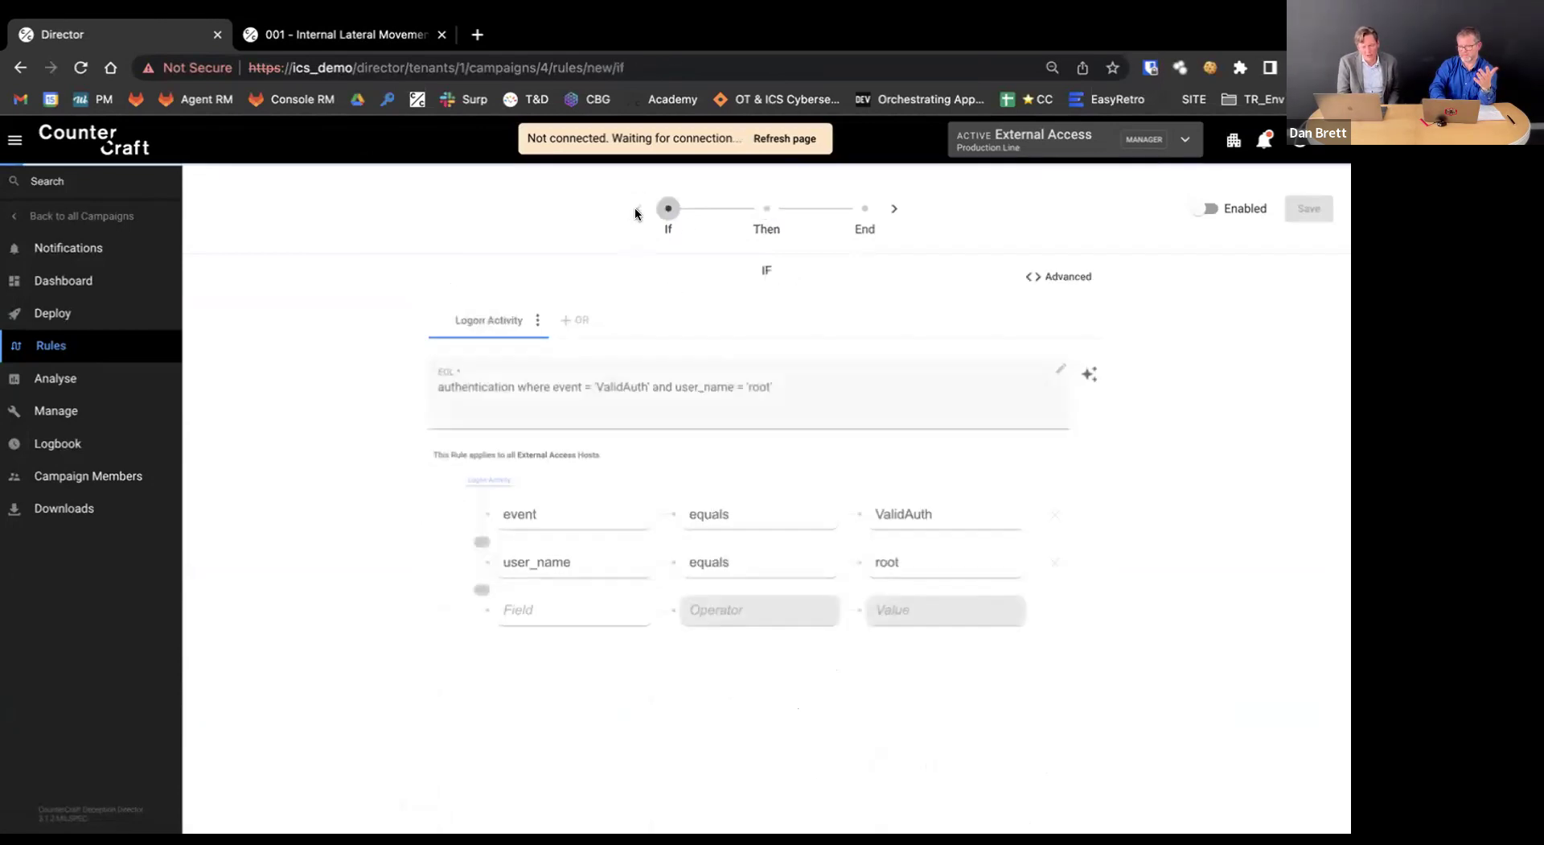
left_click(765, 213)
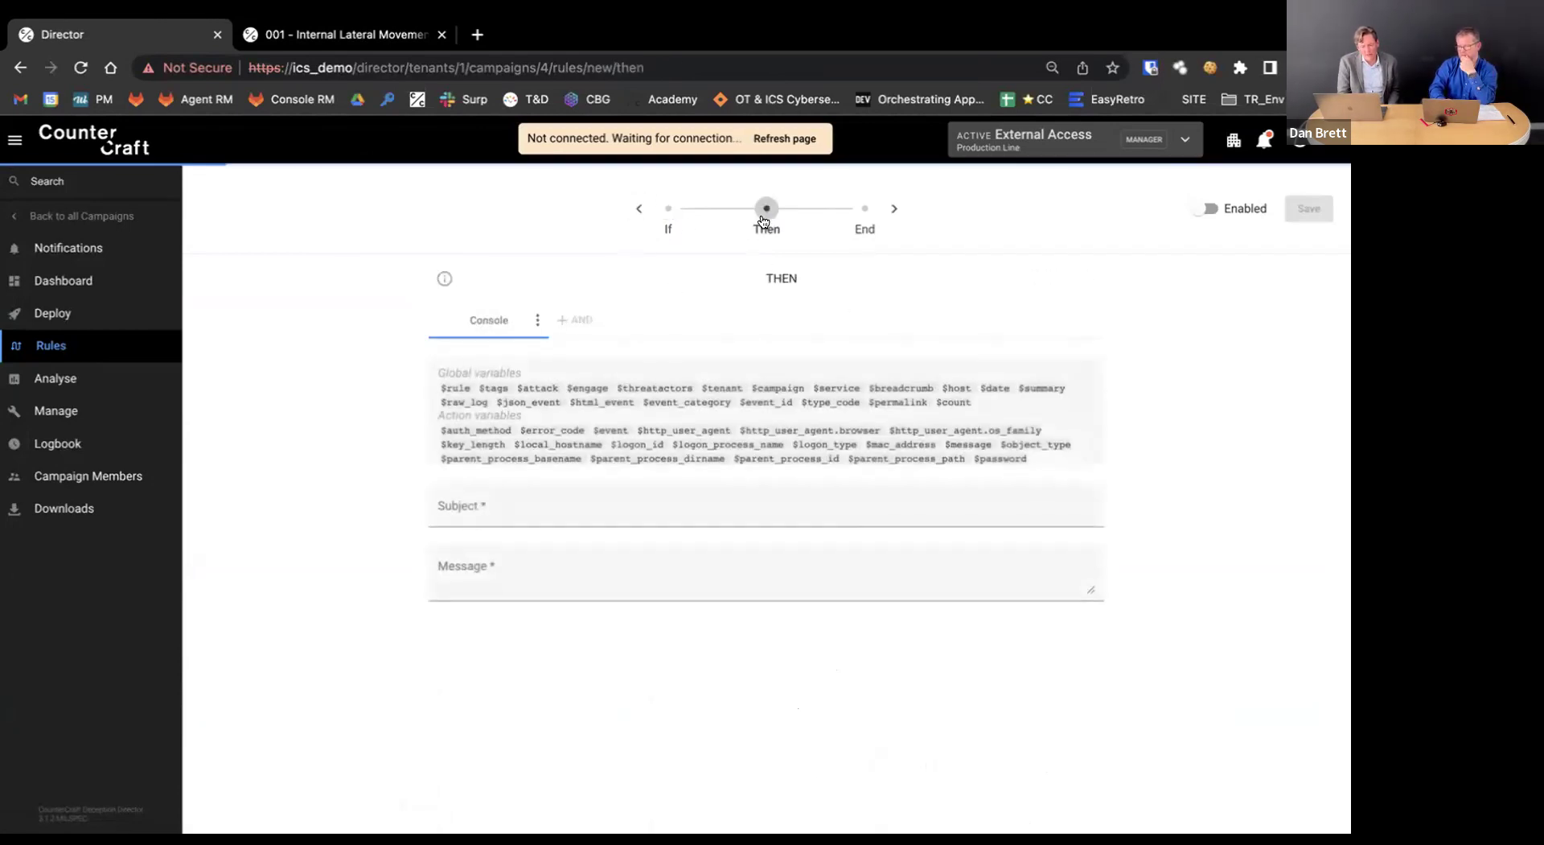
Add an Aws Management action alongside the Console action, and view the operations it can perform
left_click(576, 319)
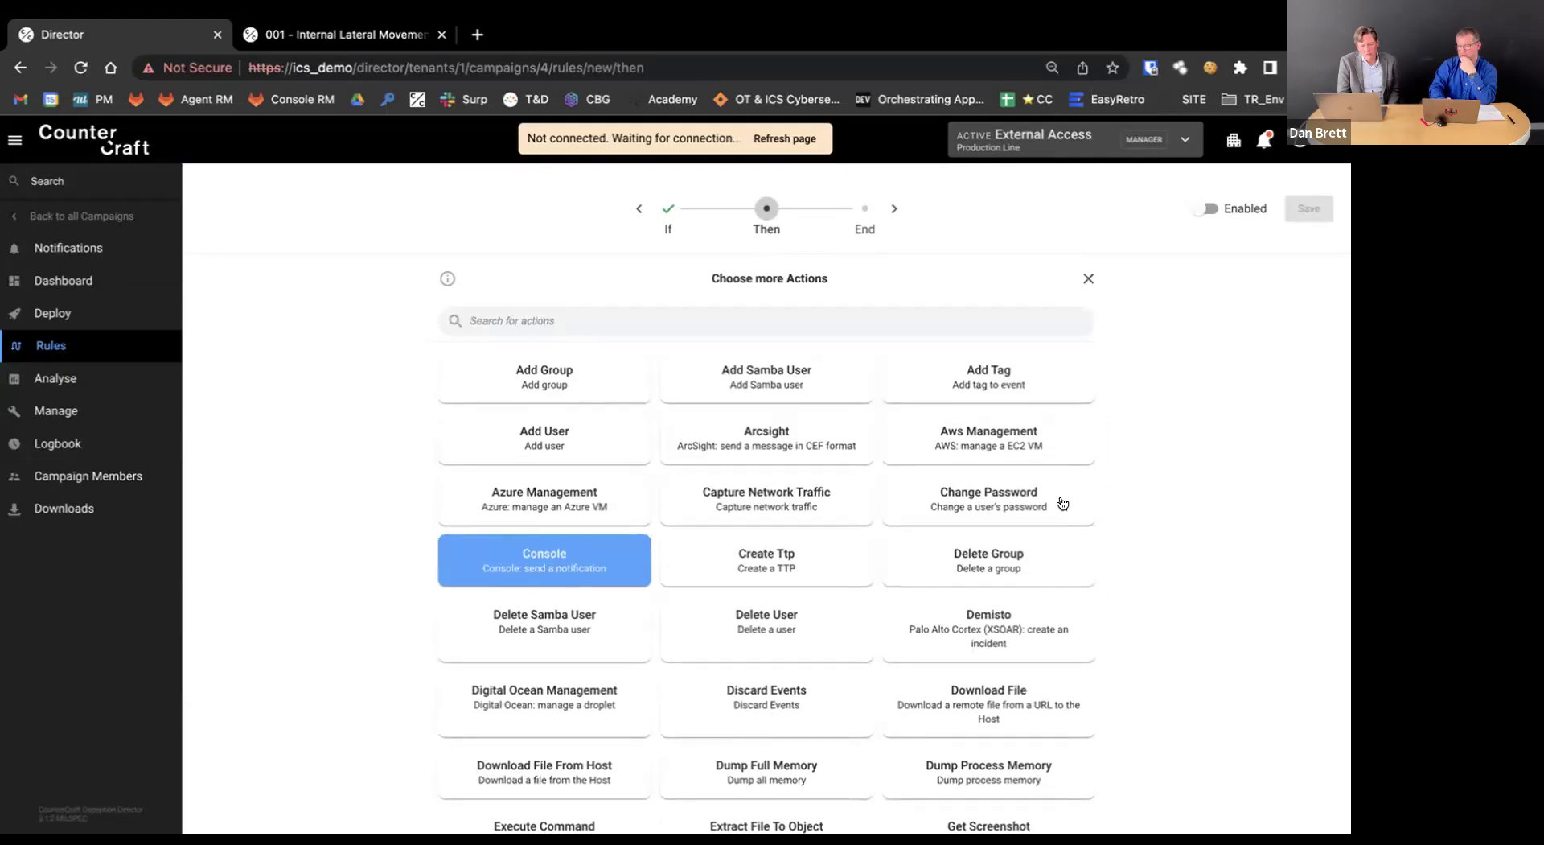
left_click(1056, 458)
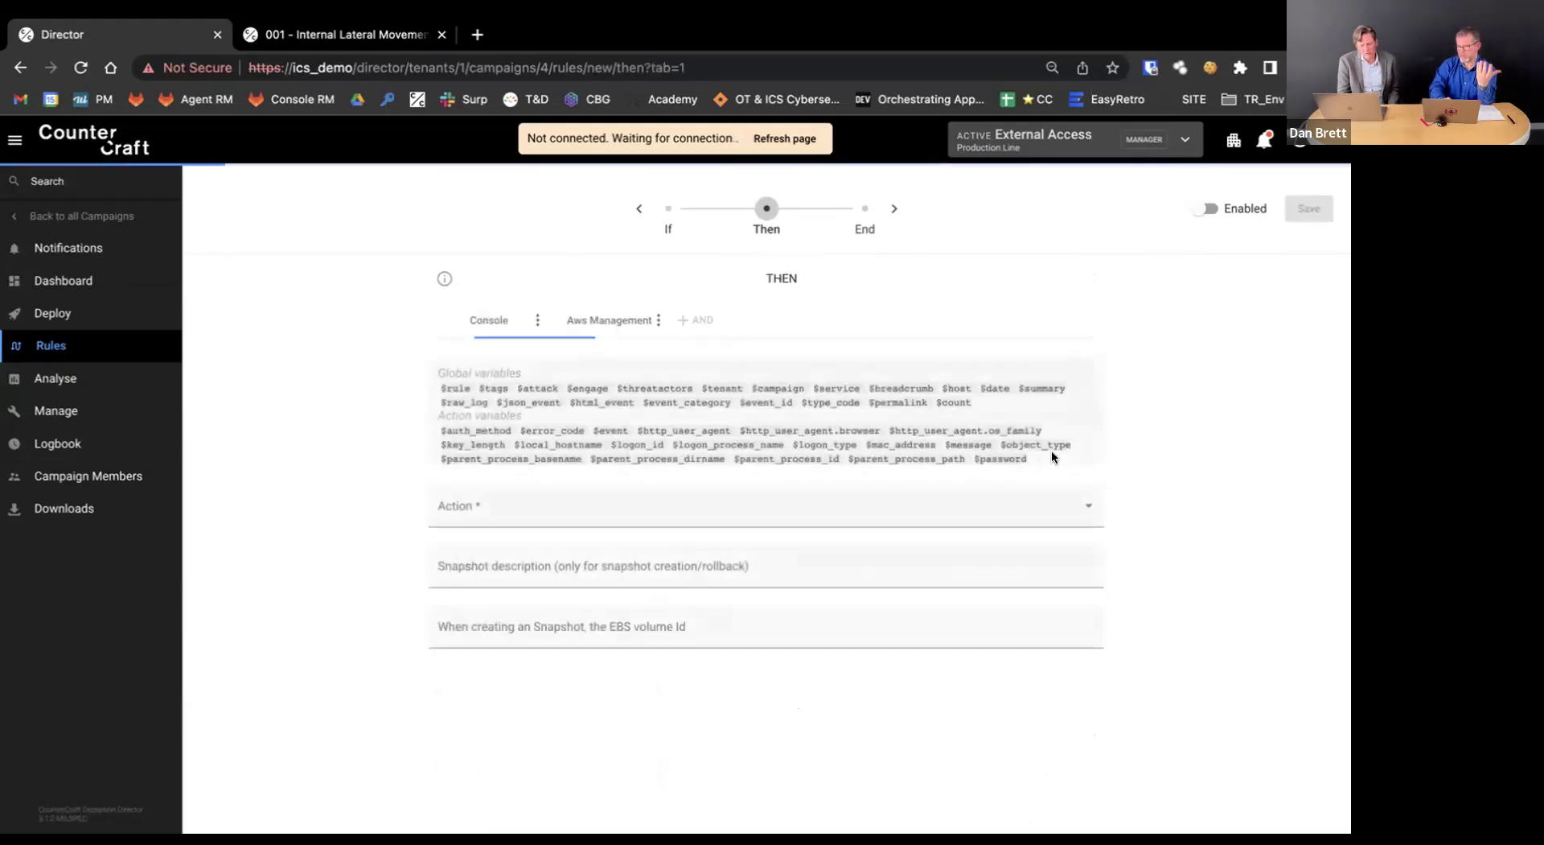
left_click(622, 502)
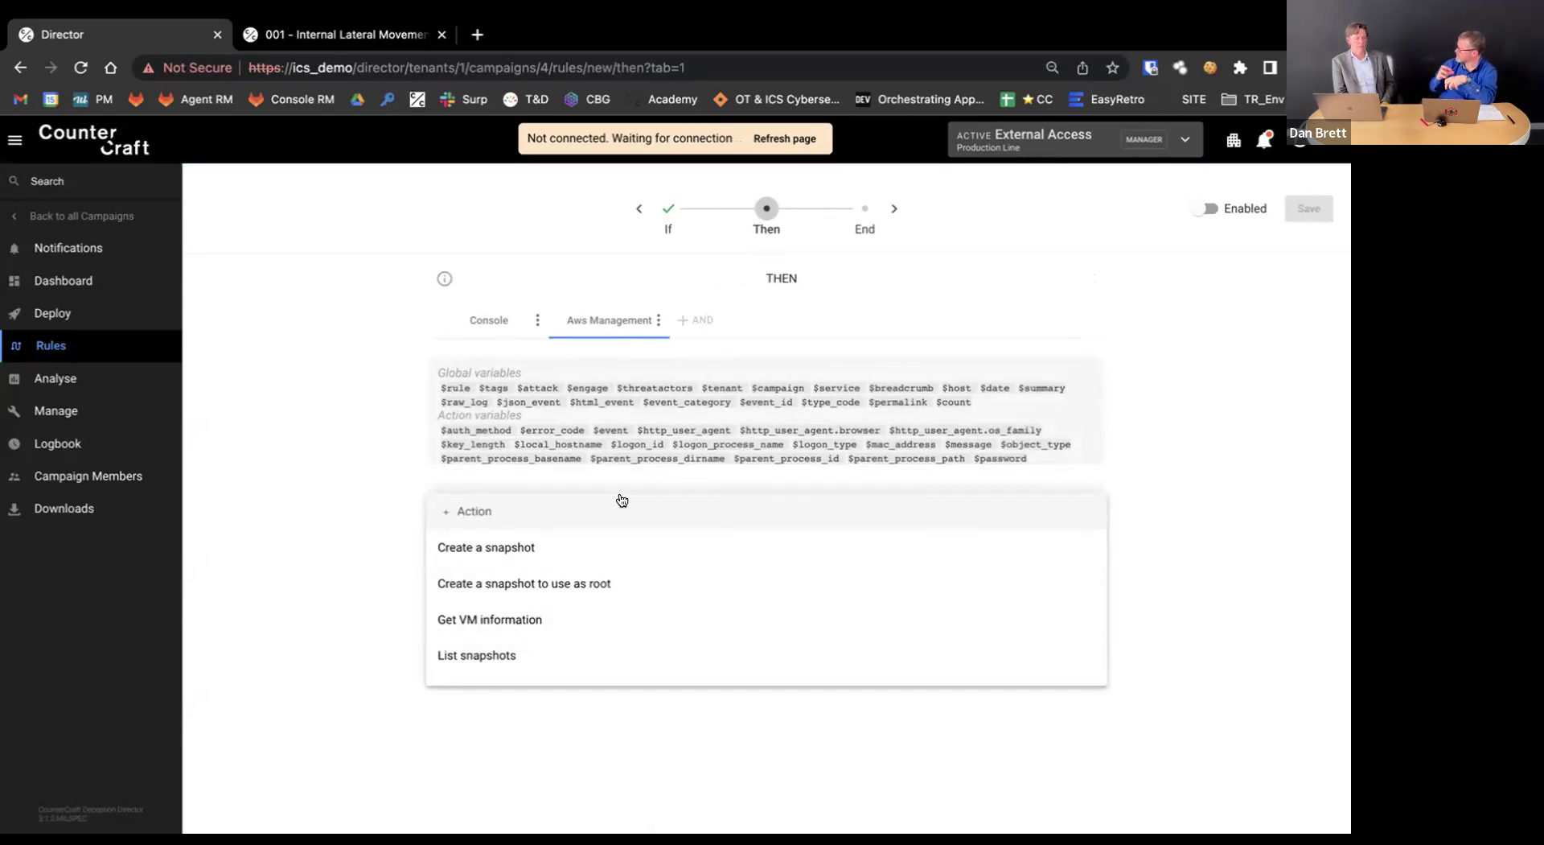
scroll(622, 566, "down", 3)
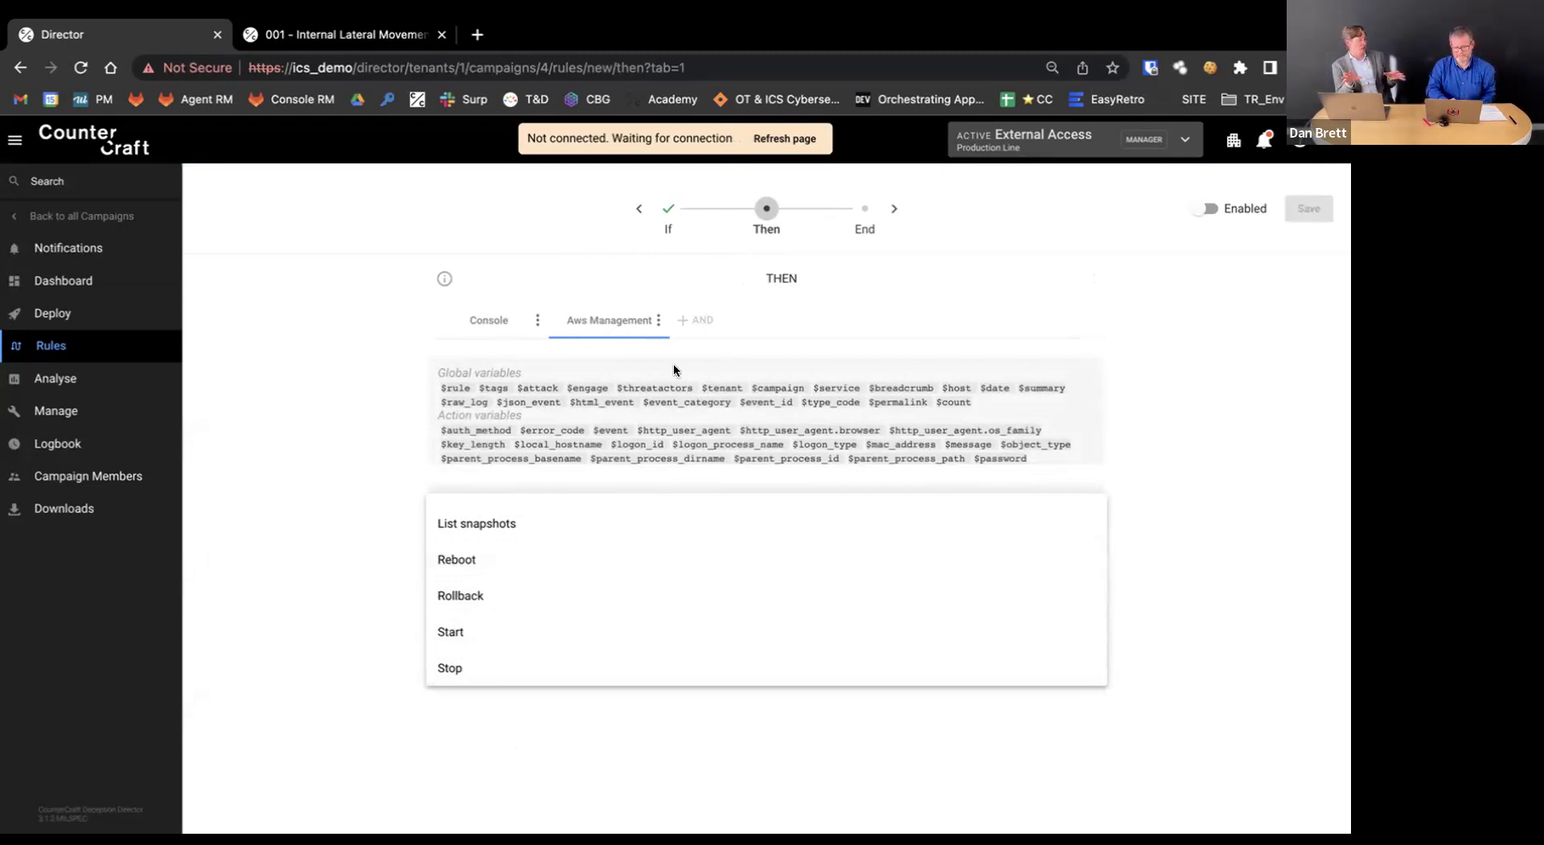
Examine the catalogue of further response actions available for the new rule, including host operations and third-party integrations
left_click(696, 321)
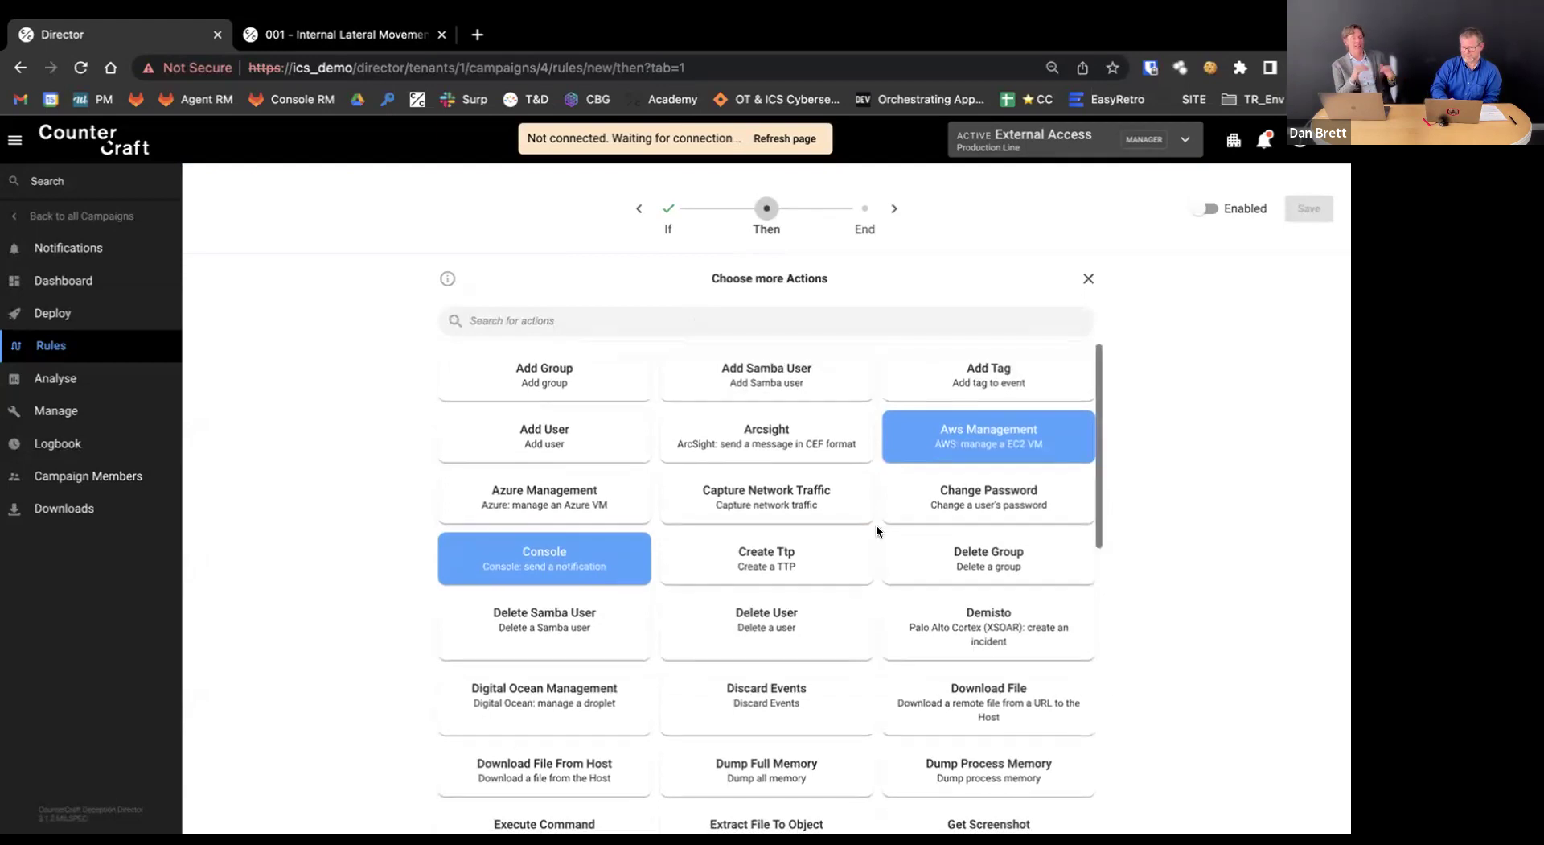
scroll(877, 530, "down", 3)
scroll(876, 524, "down", 10)
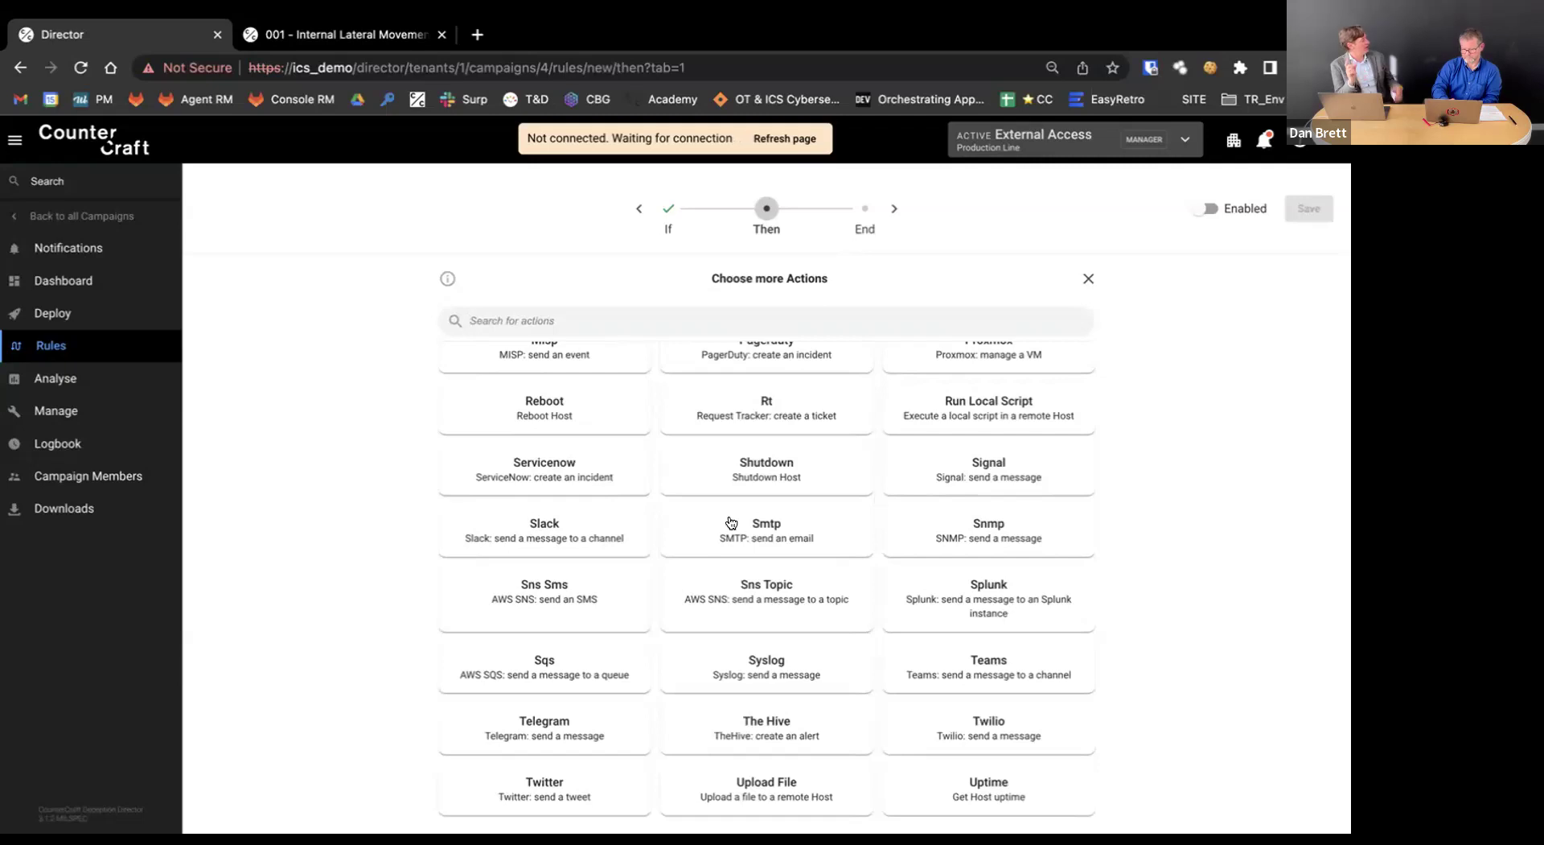
scroll(677, 596, "up", 1)
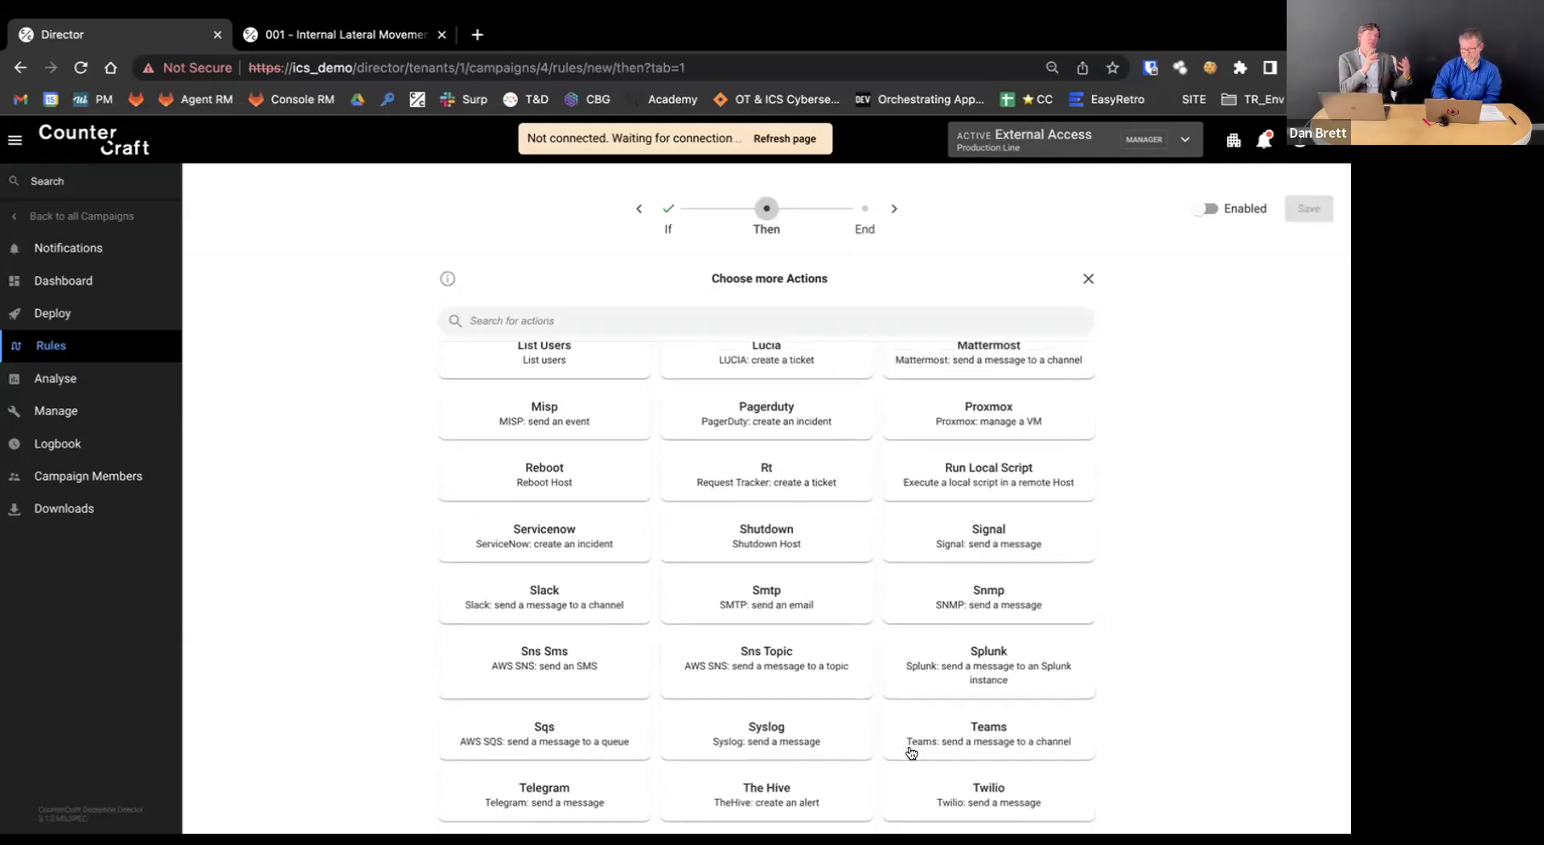
scroll(911, 752, "down", 1)
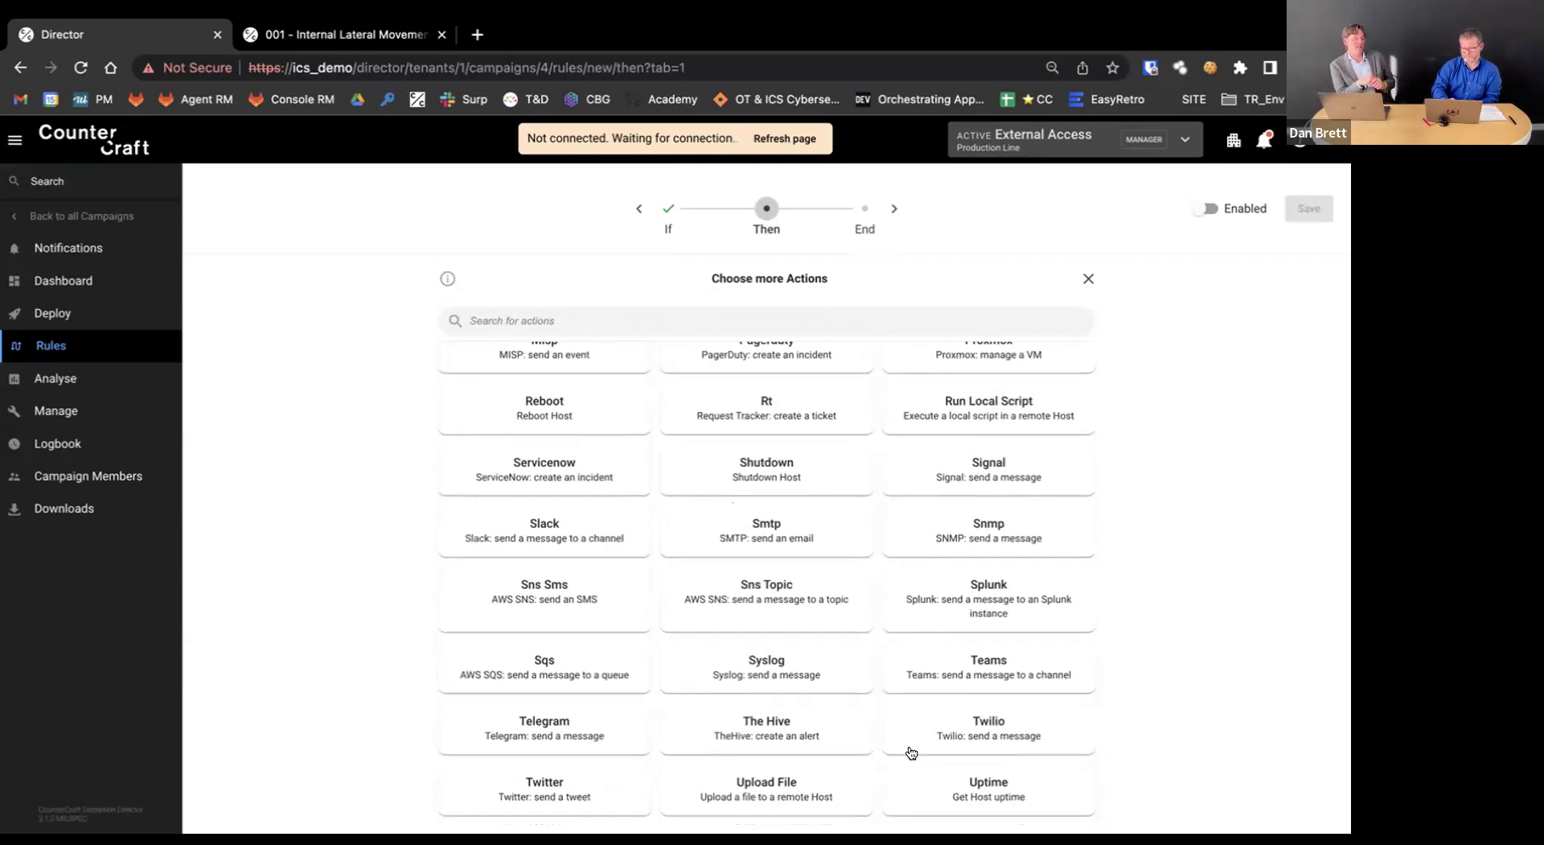
scroll(911, 752, "up", 2)
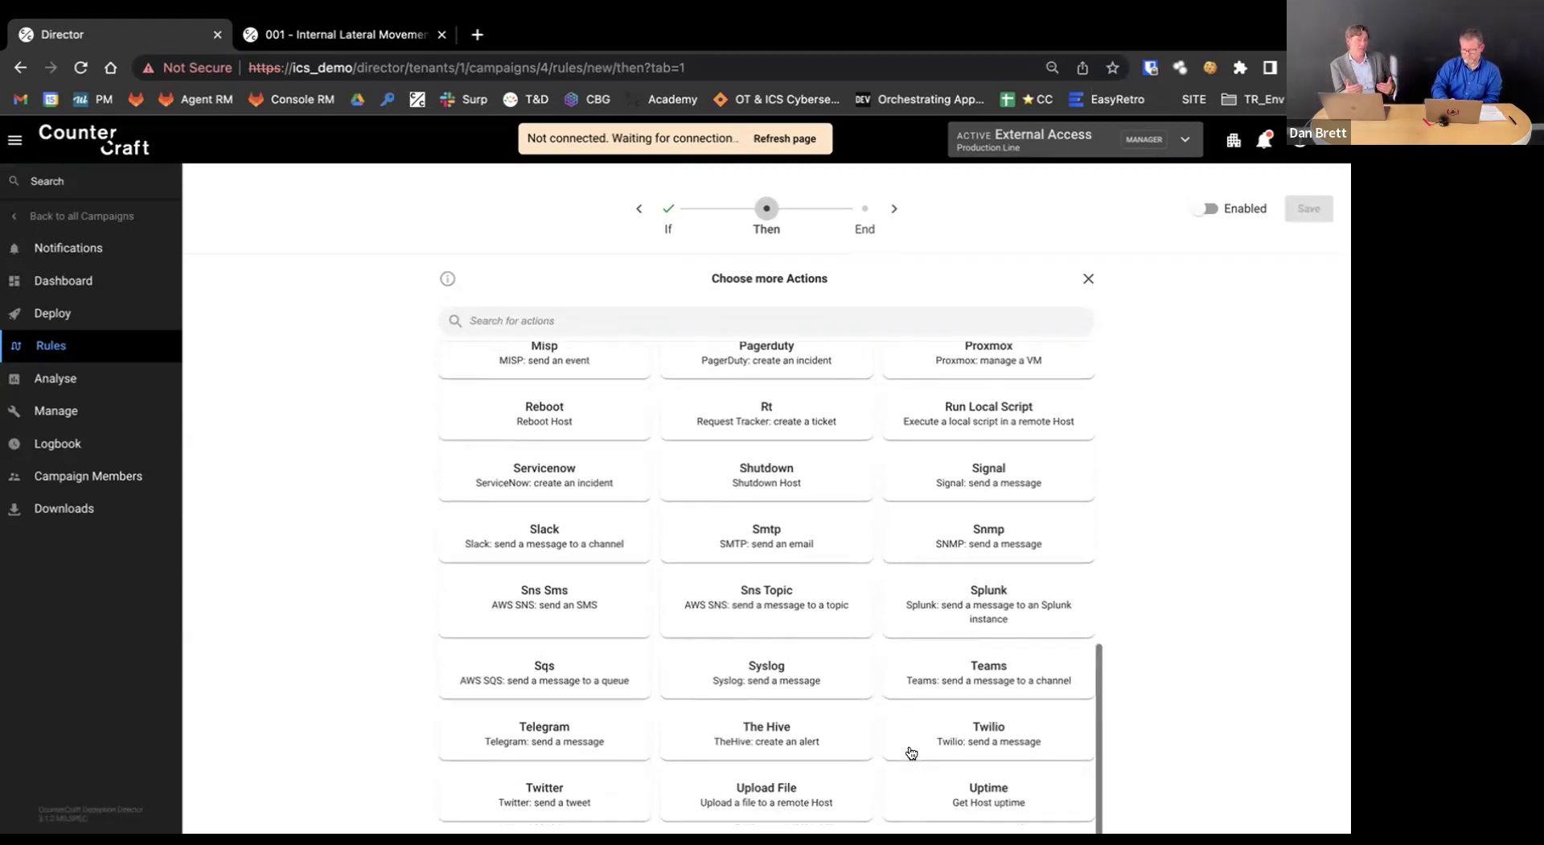
scroll(911, 753, "up", 3)
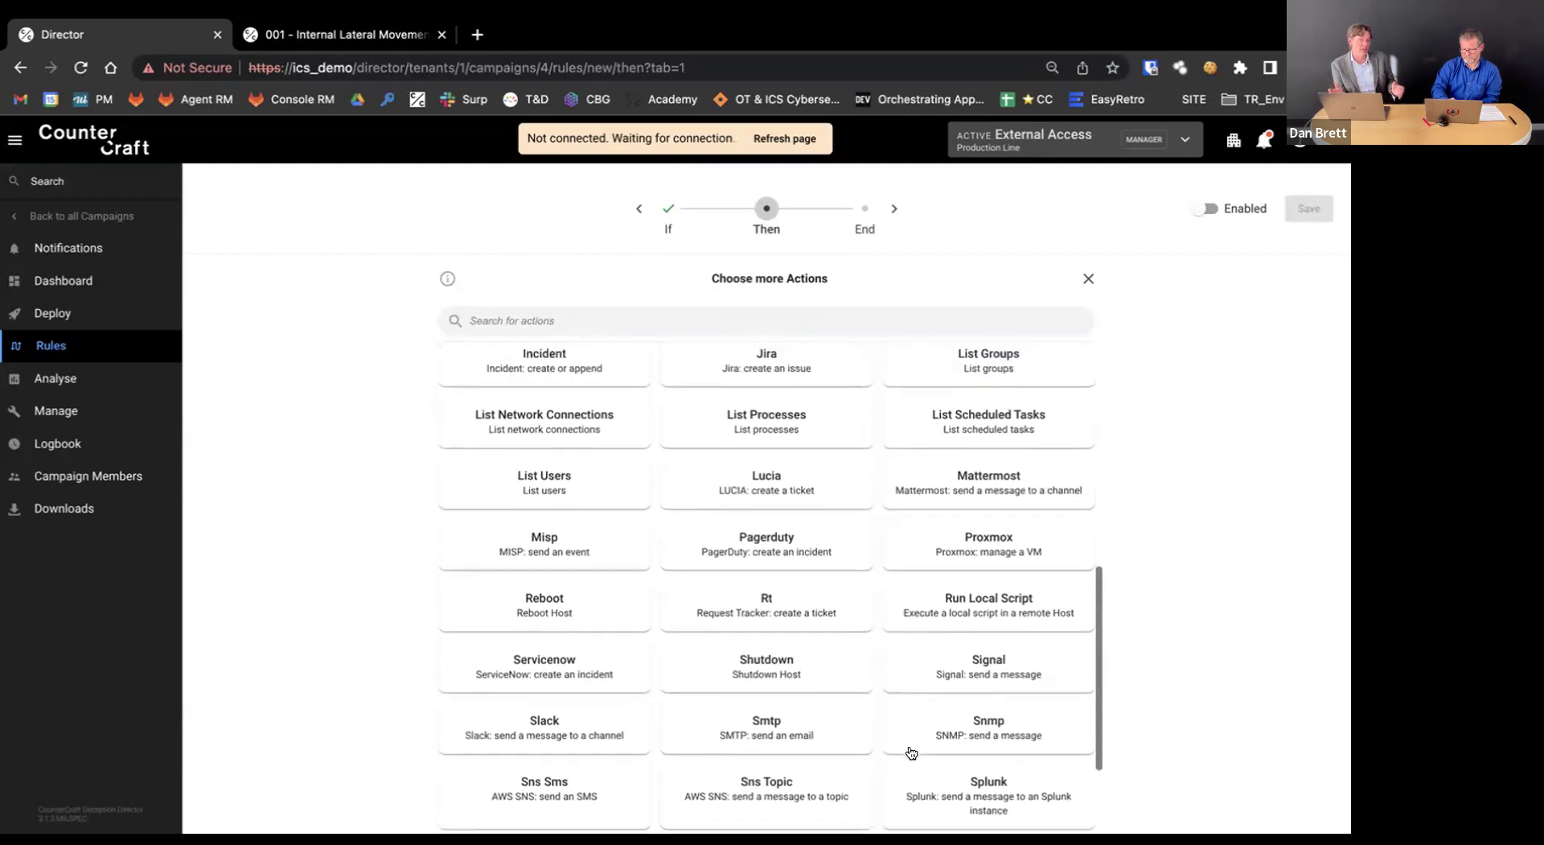
scroll(911, 753, "up", 2)
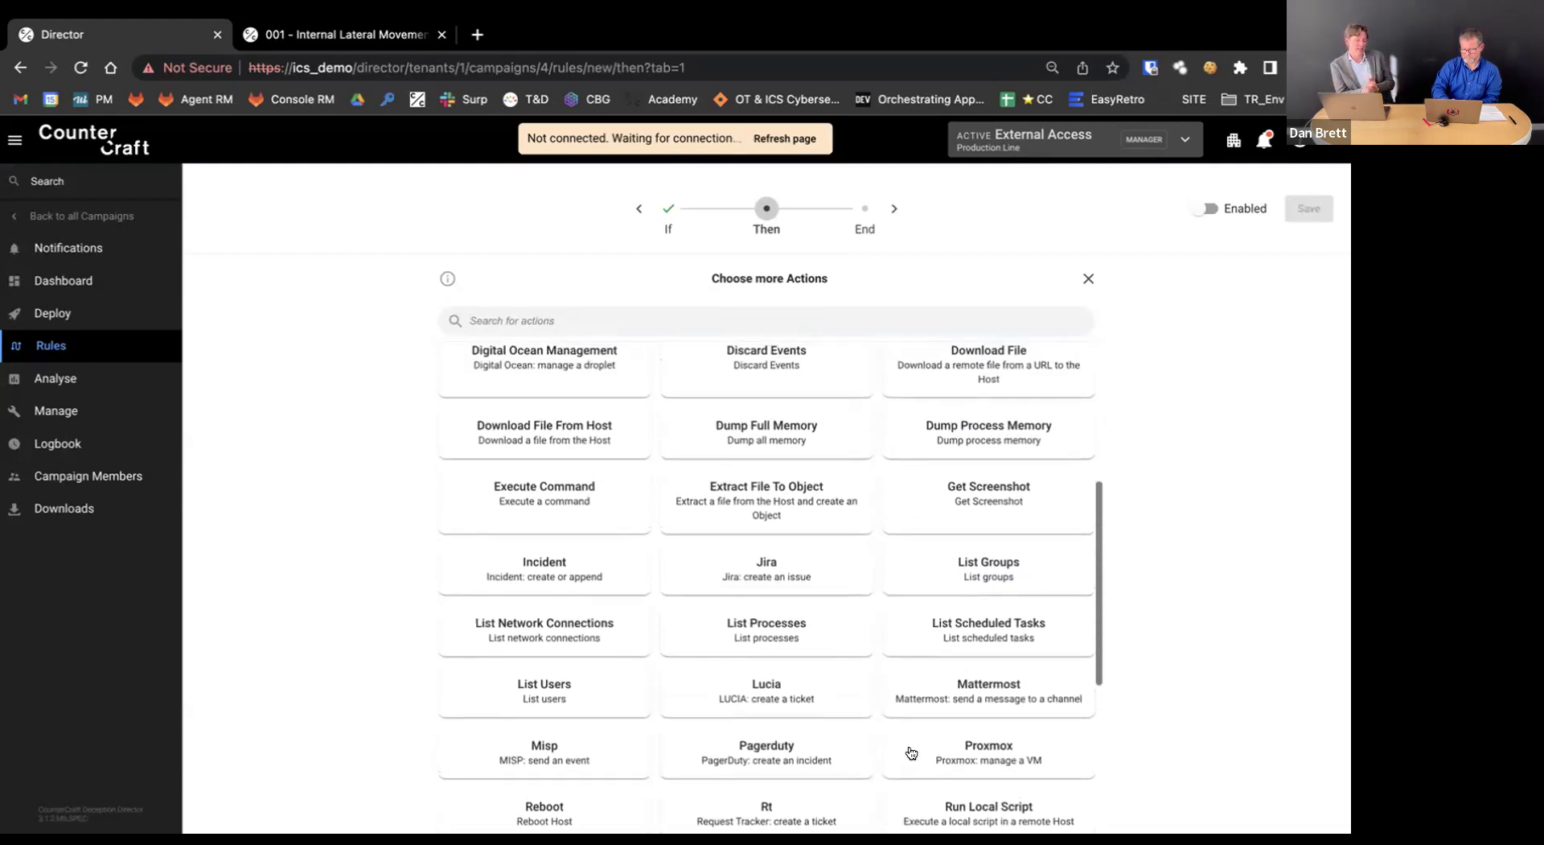
scroll(911, 752, "up", 3)
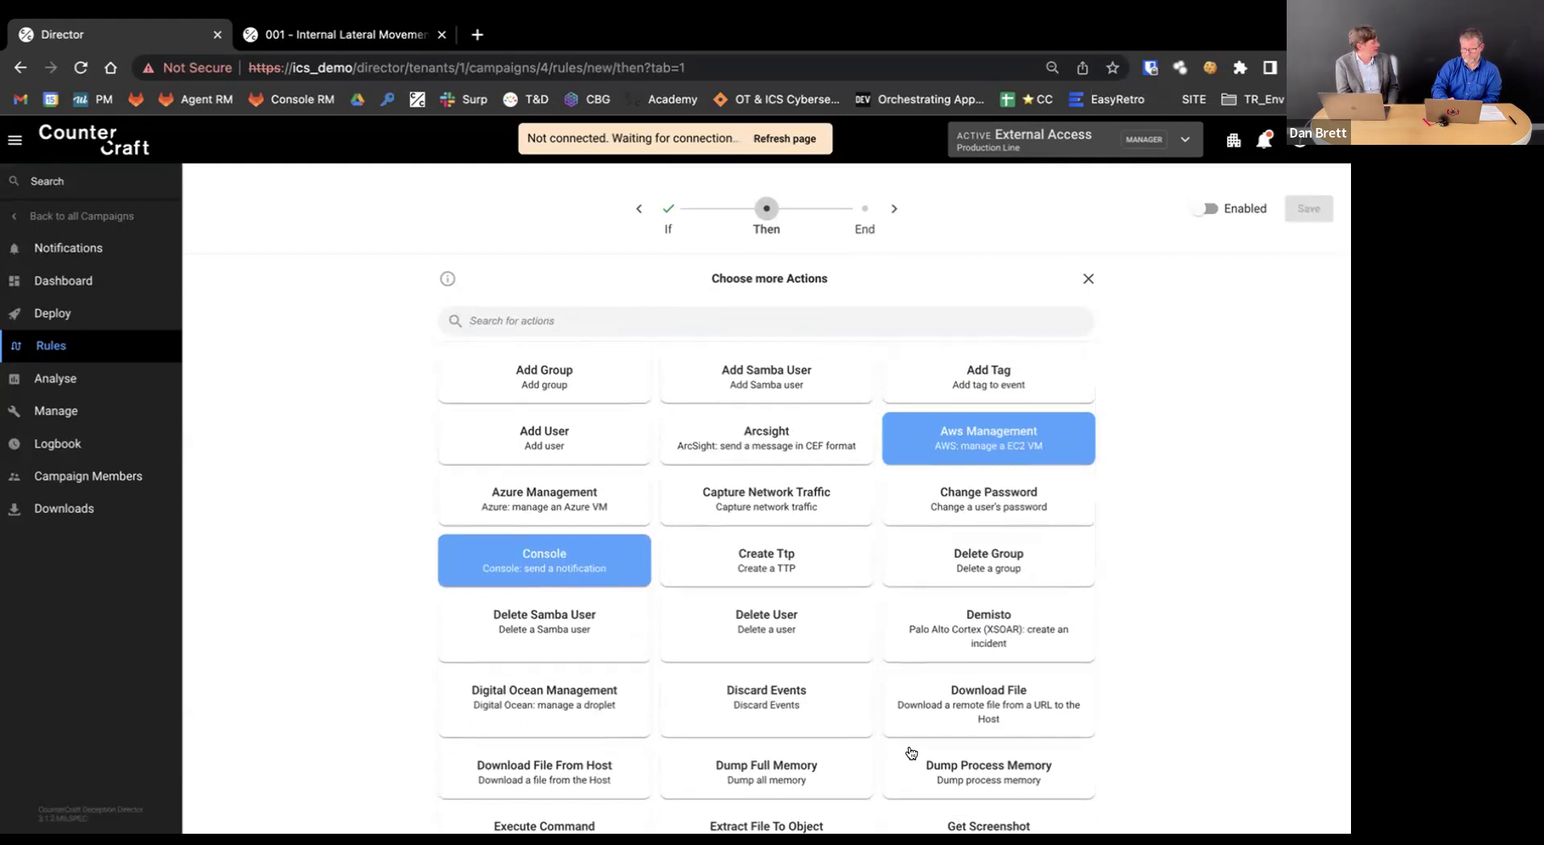
scroll(911, 752, "down", 9)
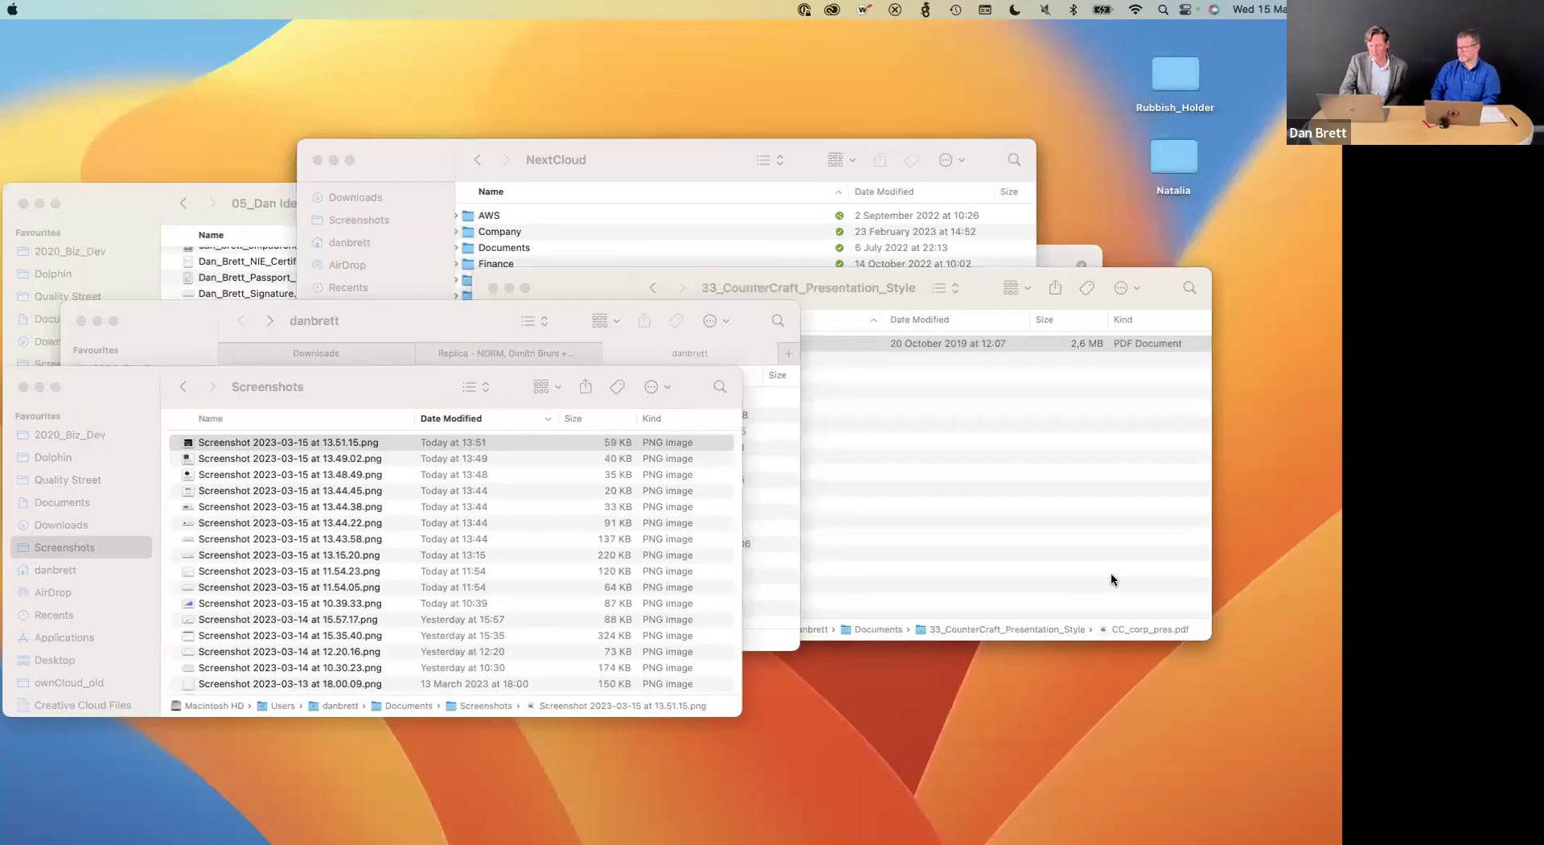
Switch to the full-screen presentation and advance to the section 03 slide, "Why a sophisticated approach is for you."
key("super+Tab")
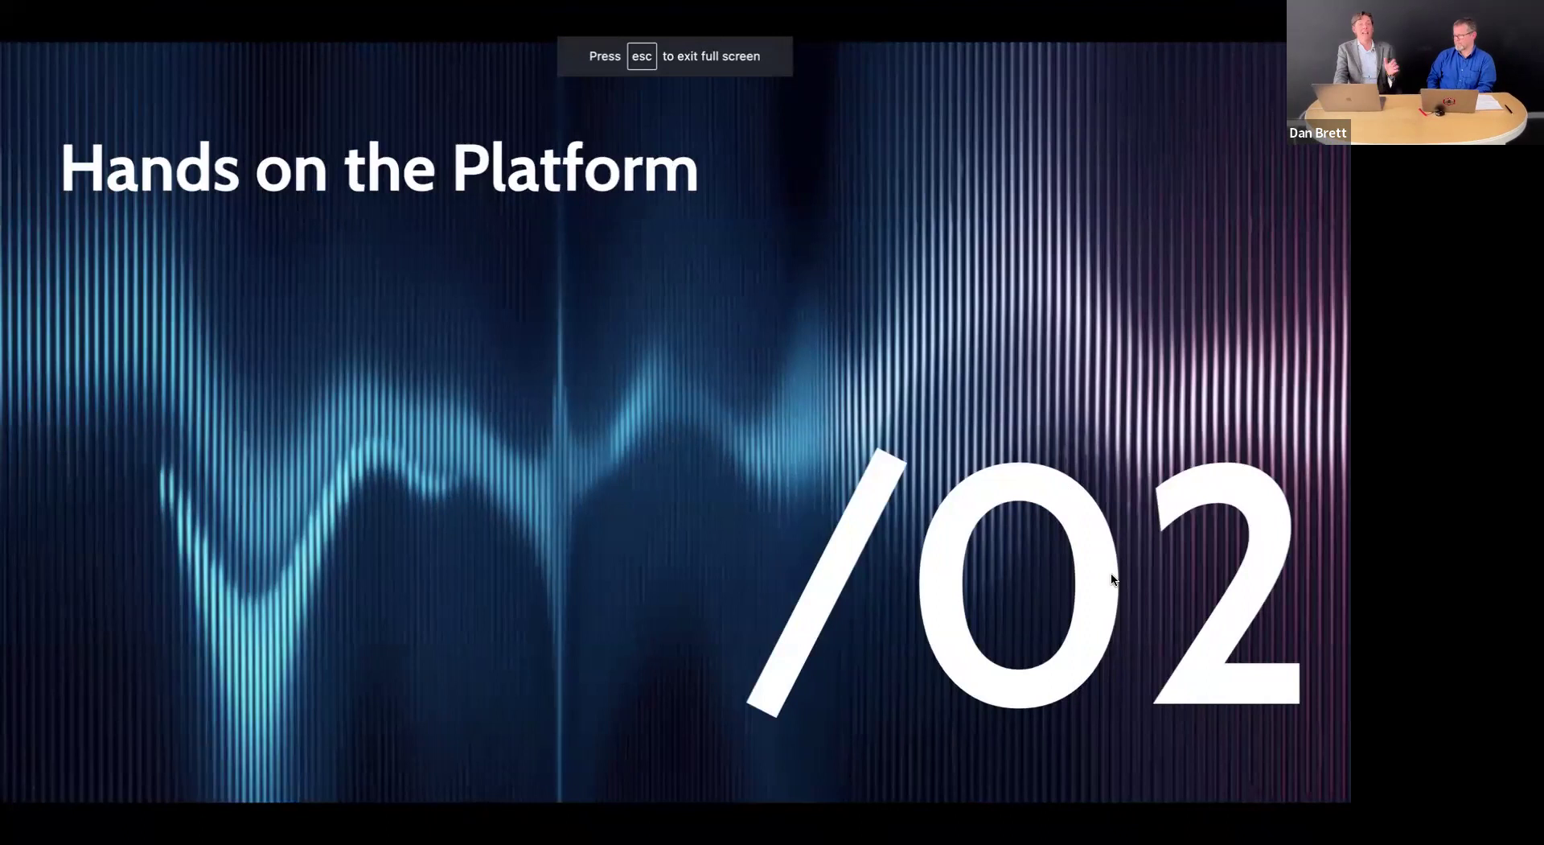
key("Right")
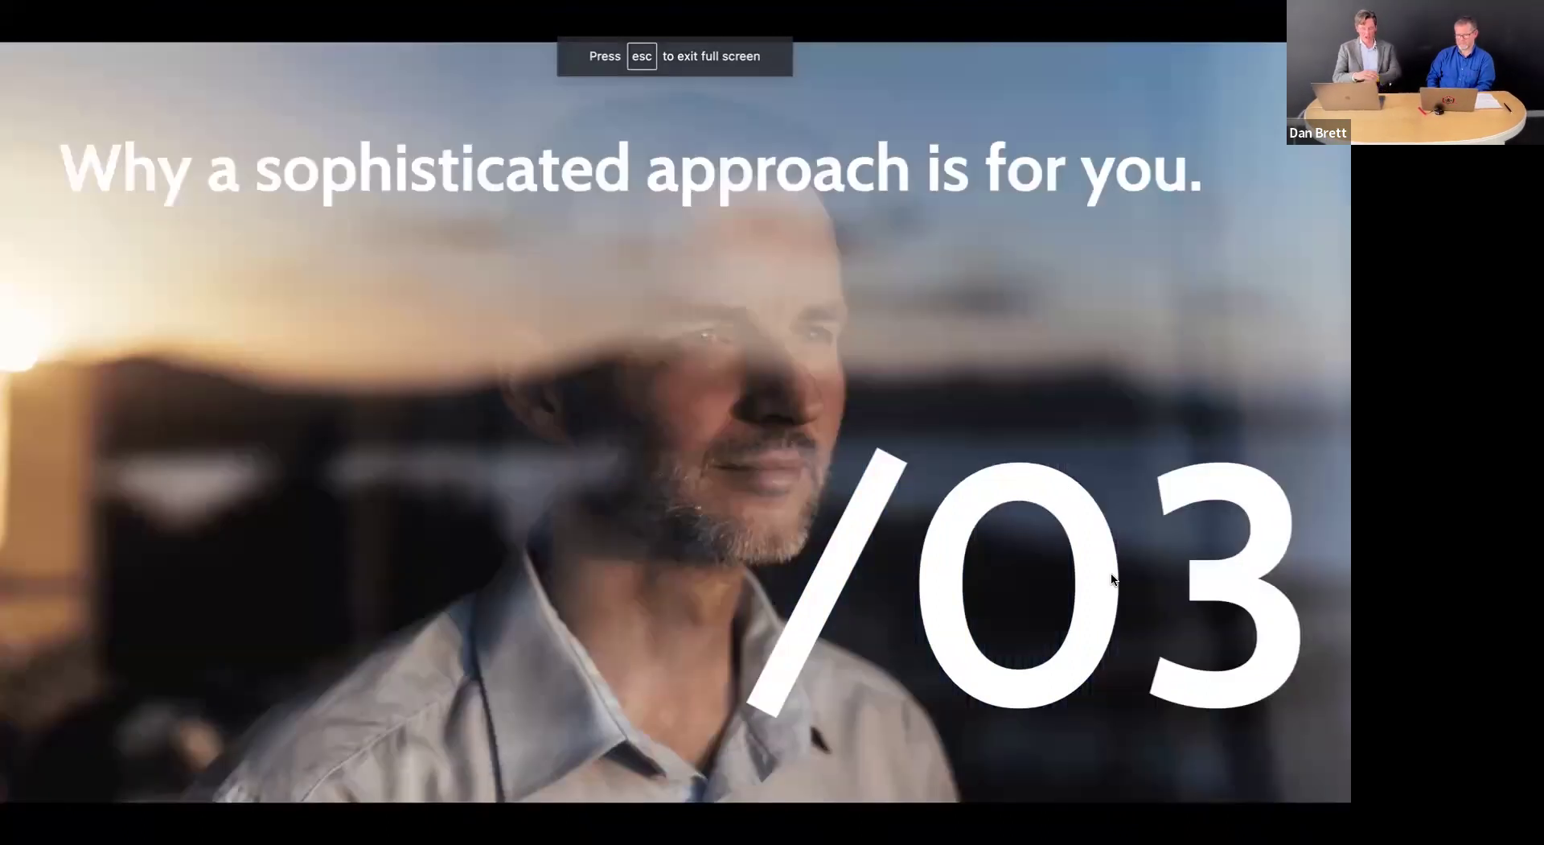